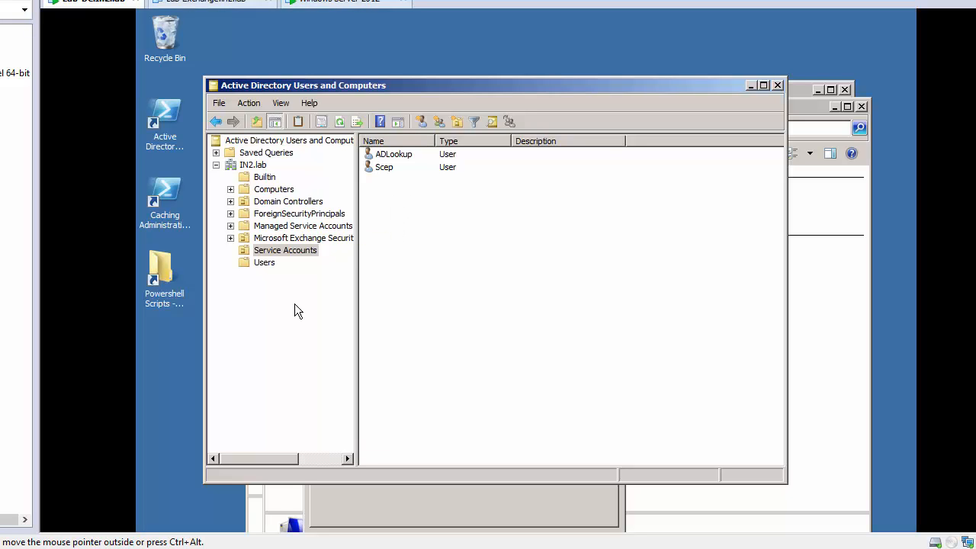
Step: Open the properties of the user account in the Users container and go to its organization details
{"action": "left_click", "coordinate": [259, 265]}
{"action": "double_click", "coordinate": [383, 440]}
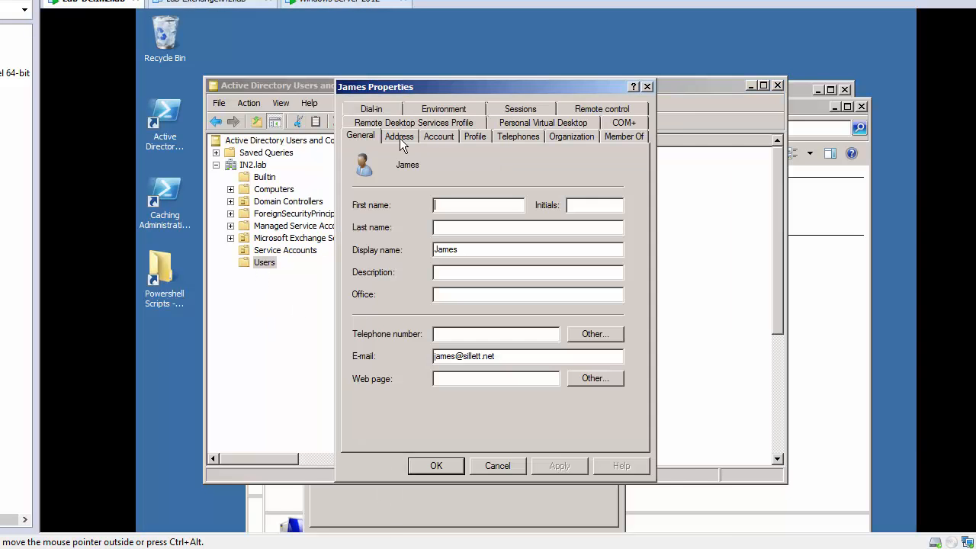
{"action": "left_click", "coordinate": [399, 140]}
{"action": "left_click", "coordinate": [440, 141]}
{"action": "left_click", "coordinate": [475, 138]}
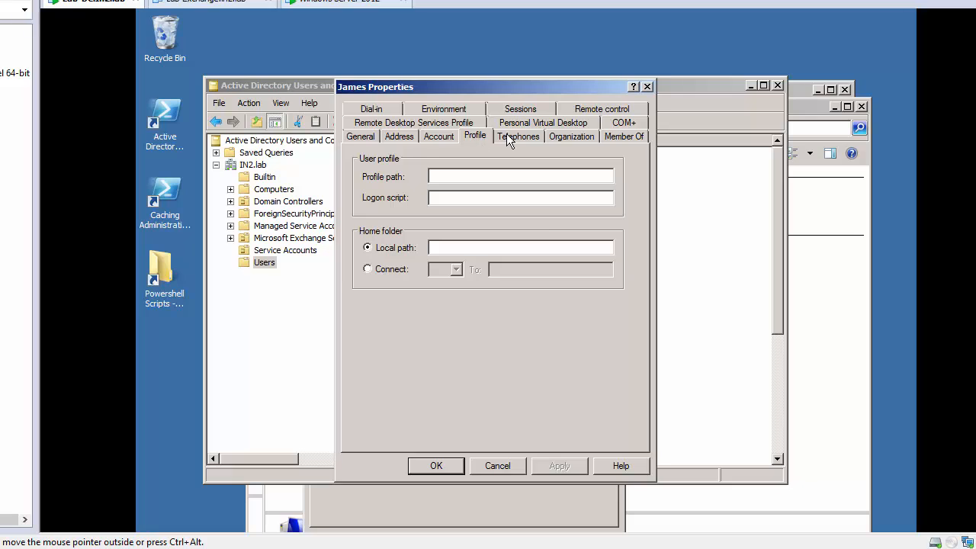
{"action": "left_click", "coordinate": [507, 137]}
{"action": "left_click", "coordinate": [554, 139]}
Step: Assign Administrator as the user account's manager and save the account properties
{"action": "left_click", "coordinate": [435, 281]}
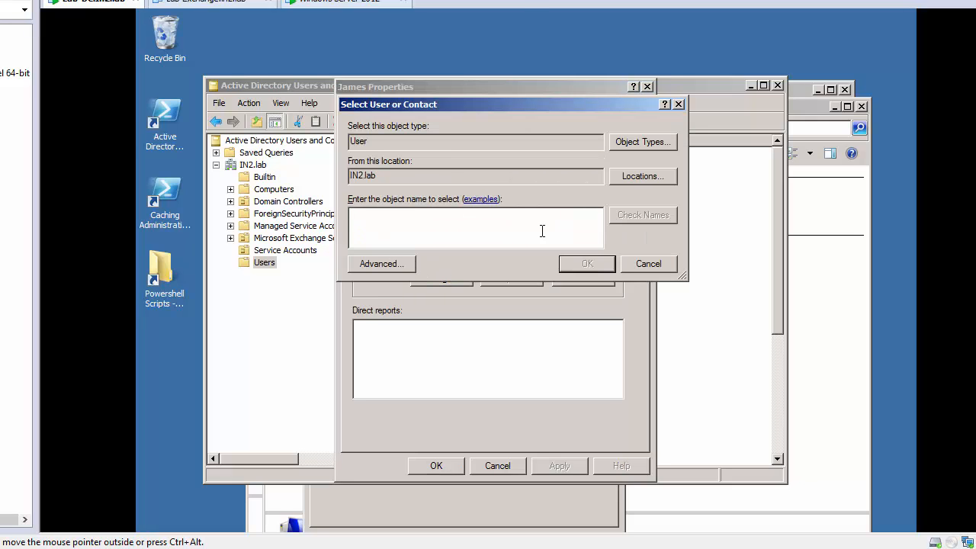
{"action": "type", "text": "a"}
{"action": "key", "text": "BackSpace"}
{"action": "type", "text": "admi"}
{"action": "key", "text": "Return"}
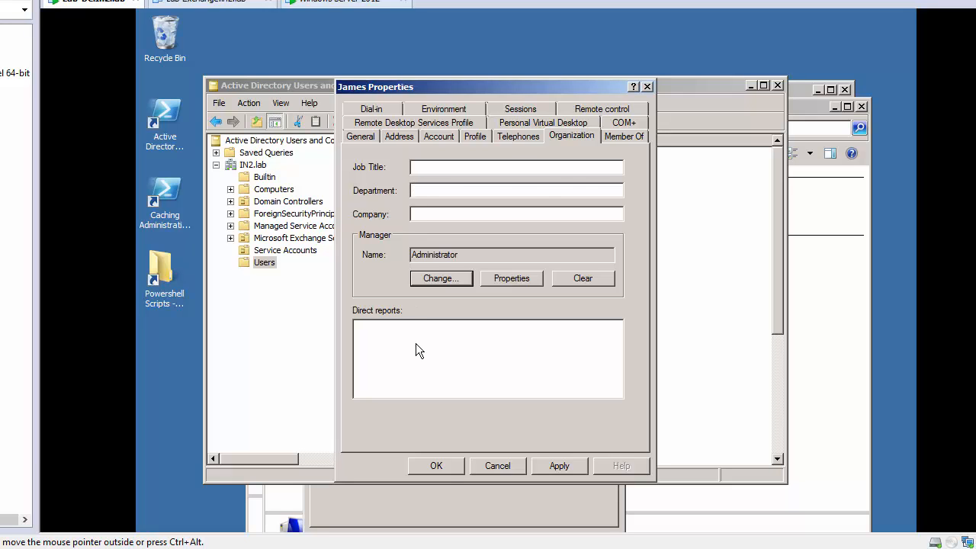
{"action": "left_click", "coordinate": [435, 466]}
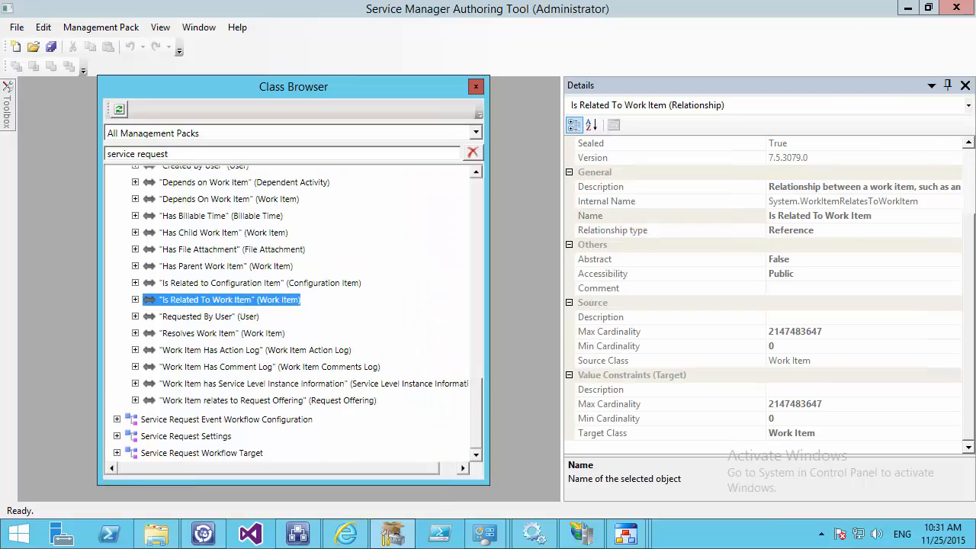
Step: Switch to the Service Manager Console, open the request offering from the library and add a user prompt named Manager
{"action": "left_click", "coordinate": [137, 400]}
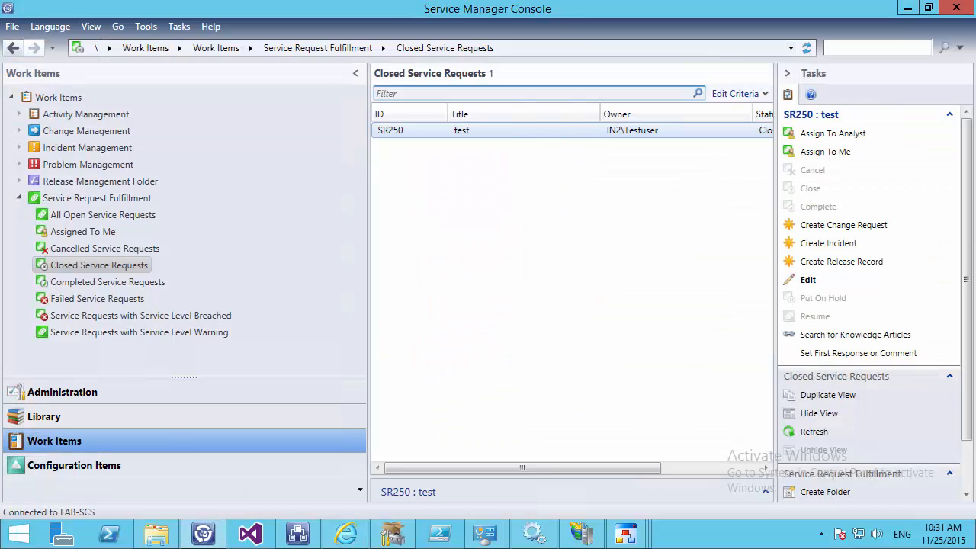
{"action": "left_click", "coordinate": [130, 416]}
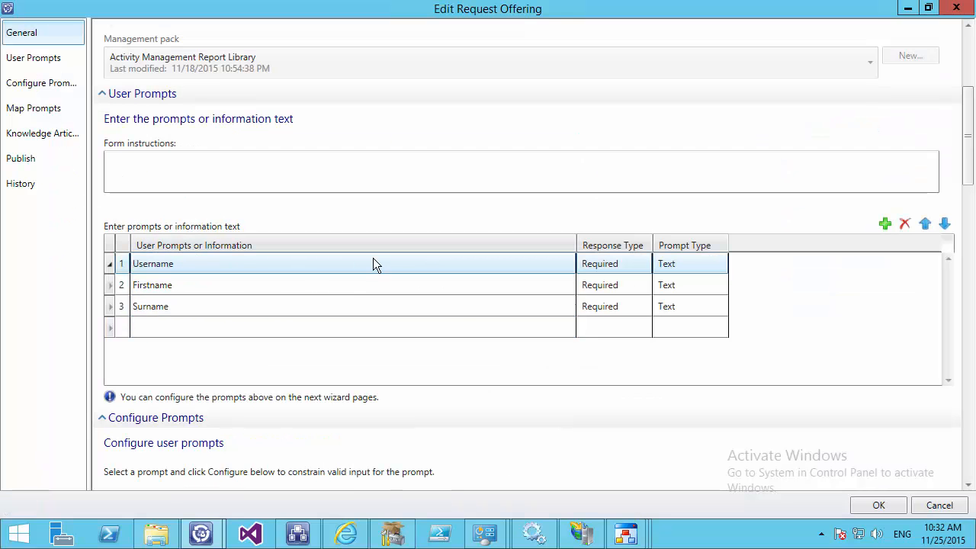
{"action": "left_click", "coordinate": [157, 330]}
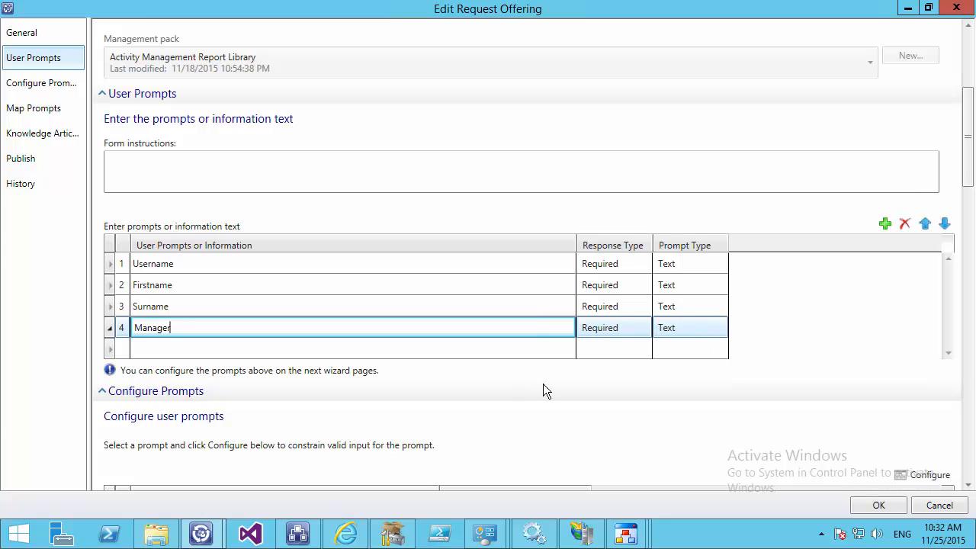
{"action": "left_click", "coordinate": [202, 540]}
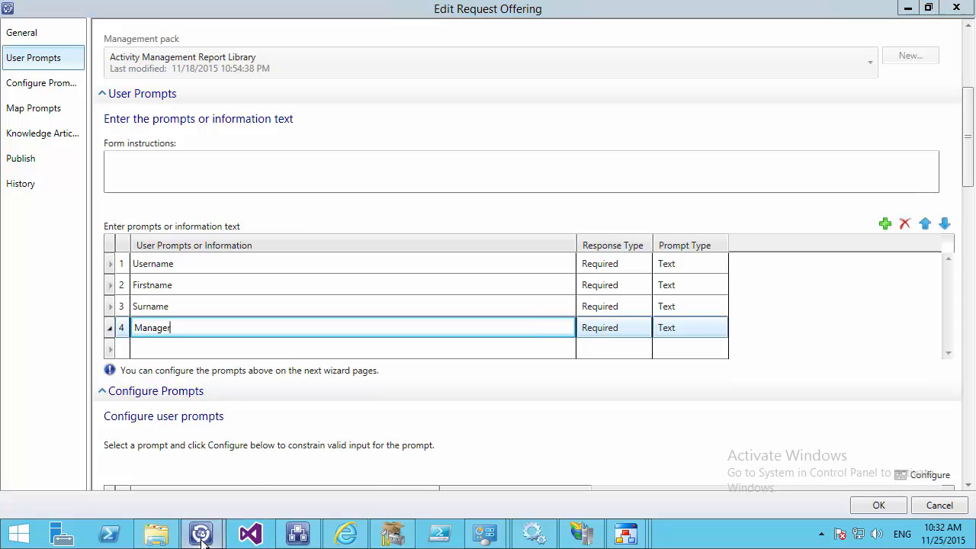
Step: Set the prompt type of the Manager prompt to Query Results
{"action": "left_click", "coordinate": [715, 385]}
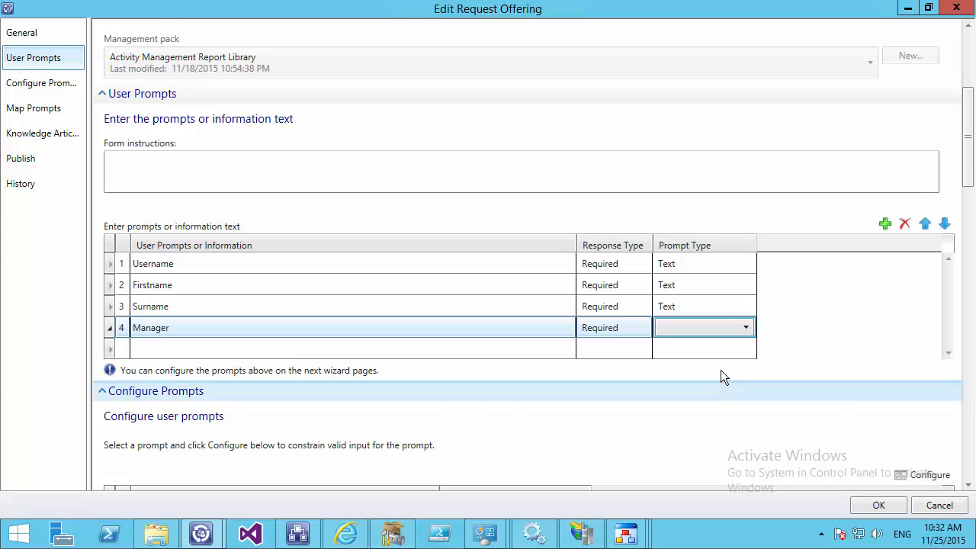
{"action": "left_click", "coordinate": [744, 327]}
{"action": "left_click", "coordinate": [724, 401]}
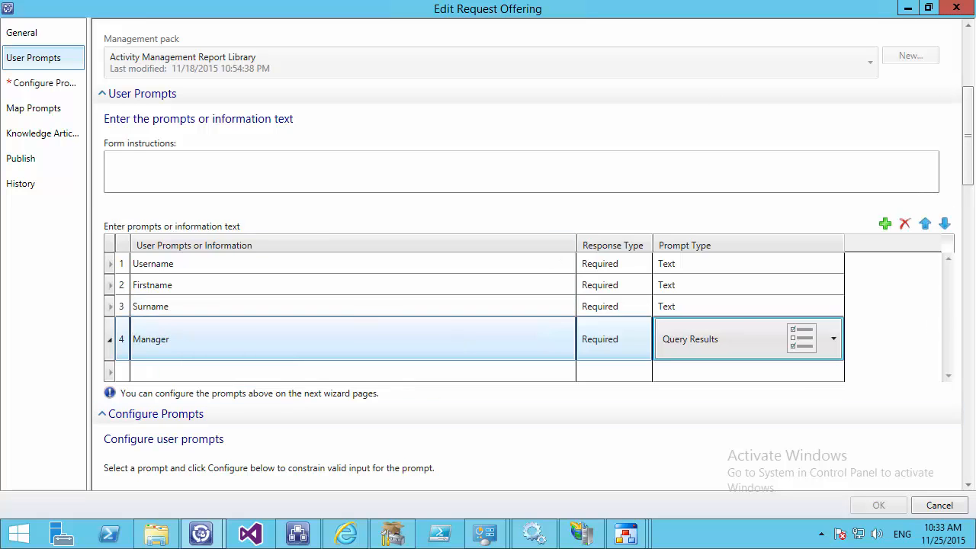
Step: Configure the Manager prompt's query to use the Domain User or Group class
{"action": "scroll", "coordinate": [412, 443], "scroll_direction": "down", "scroll_amount": 4}
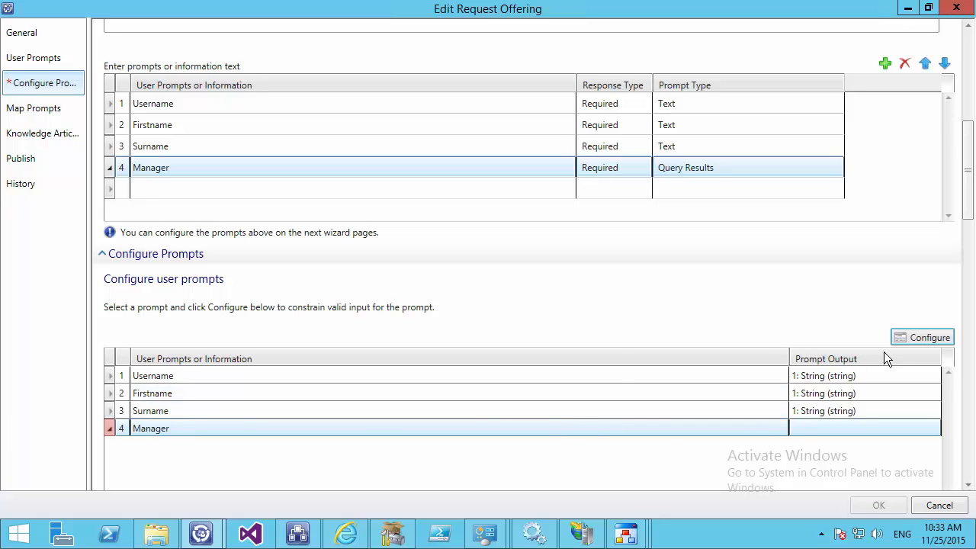
{"action": "left_click", "coordinate": [917, 337]}
{"action": "left_click_drag", "start_coordinate": [343, 134], "coordinate": [351, 23]}
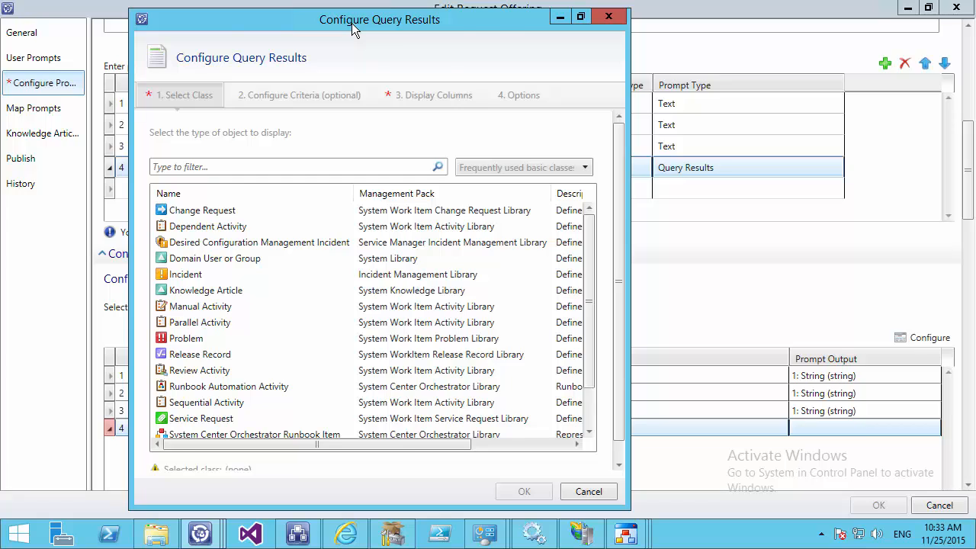
{"action": "double_click", "coordinate": [351, 23]}
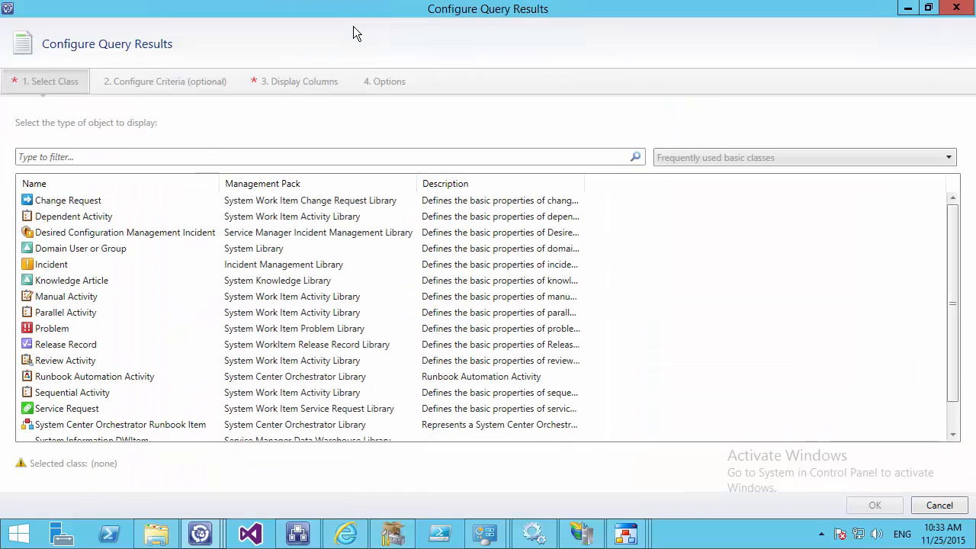
{"action": "left_click", "coordinate": [87, 252]}
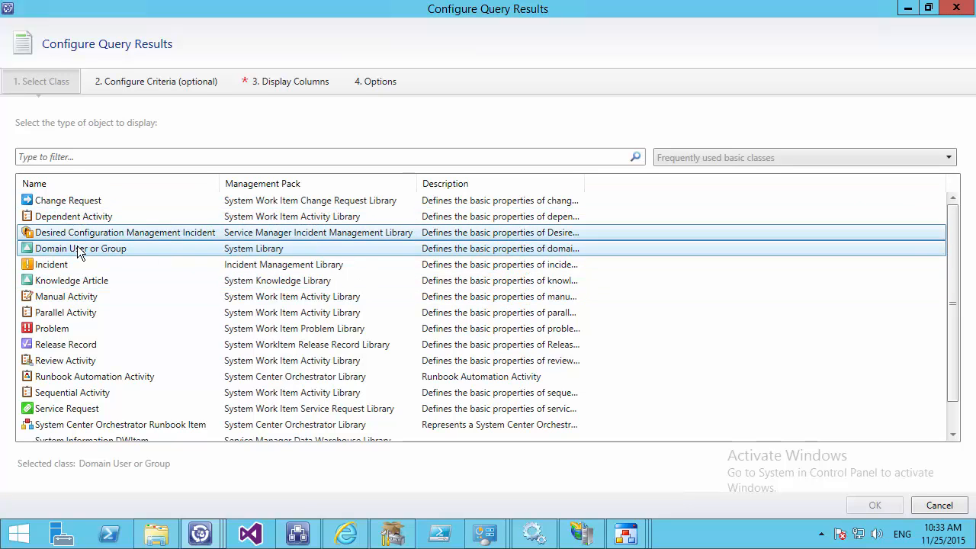
Step: Review the optional criteria properties and add Display Name as the query's display column
{"action": "left_click", "coordinate": [131, 82]}
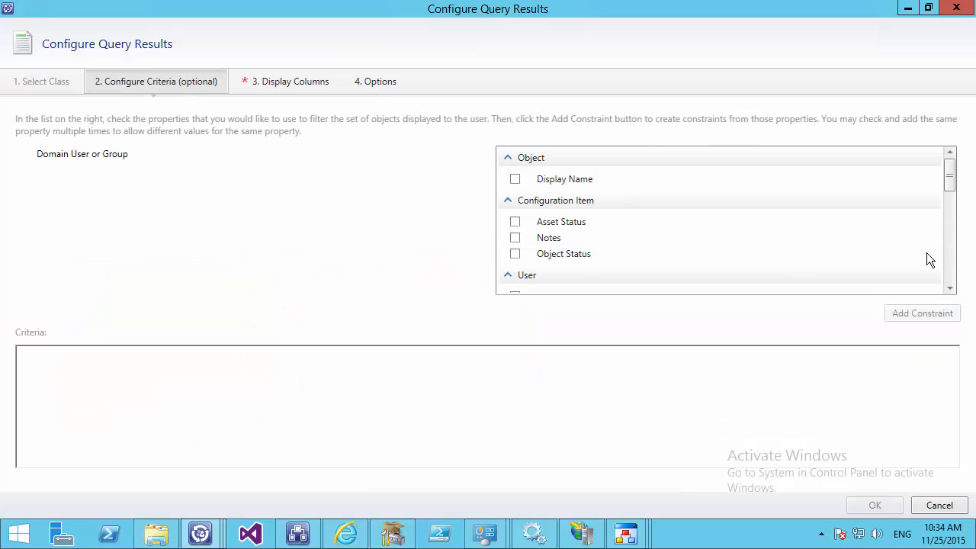
{"action": "left_click_drag", "start_coordinate": [950, 192], "coordinate": [946, 284]}
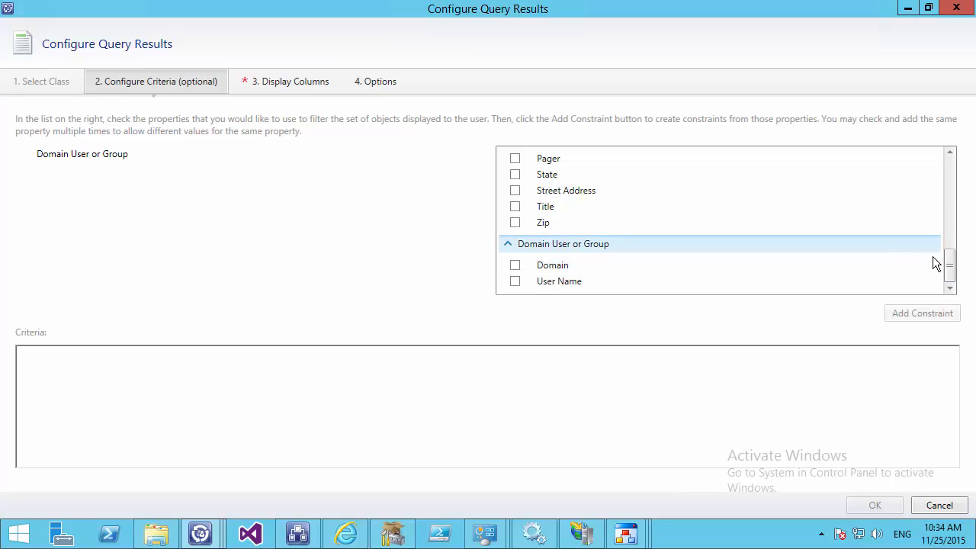
{"action": "left_click_drag", "start_coordinate": [943, 255], "coordinate": [697, 203]}
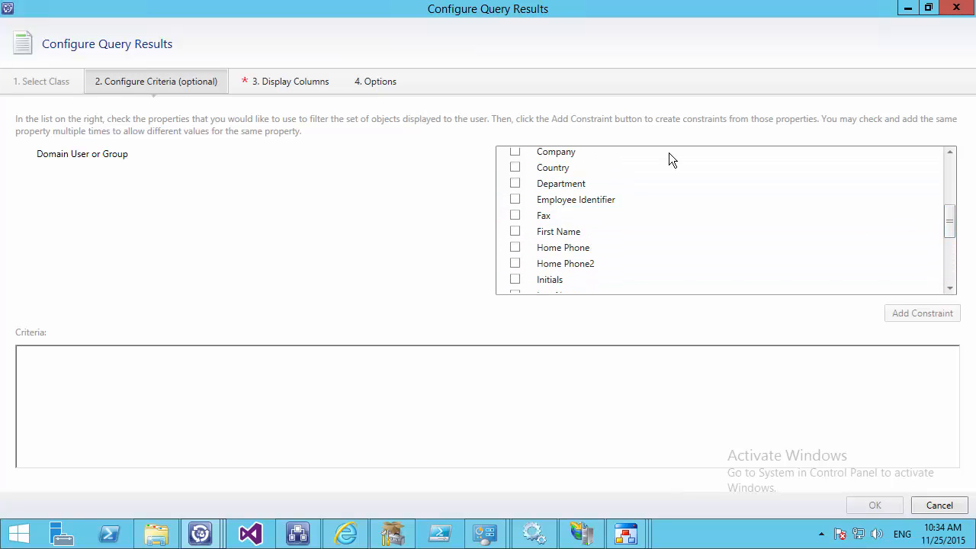
{"action": "left_click_drag", "start_coordinate": [950, 229], "coordinate": [937, 163]}
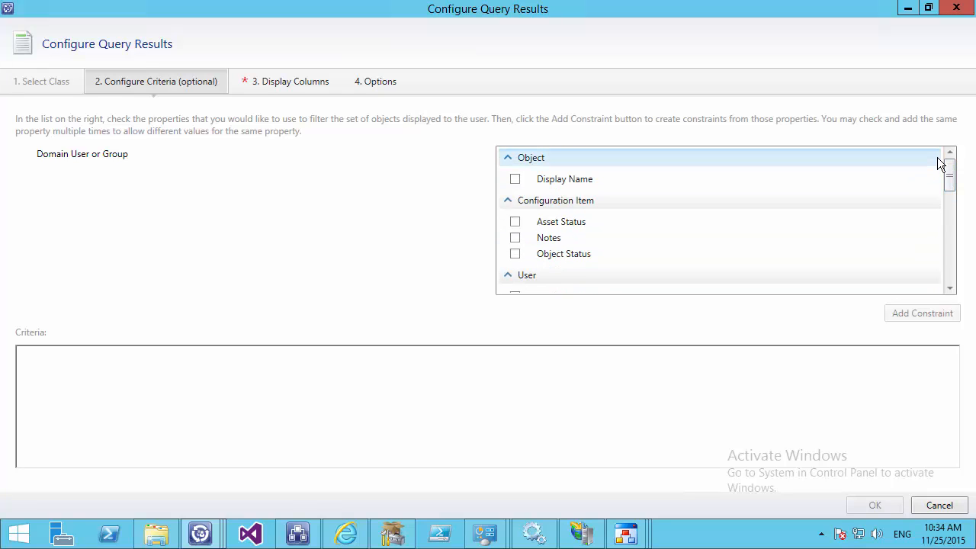
{"action": "left_click", "coordinate": [281, 81]}
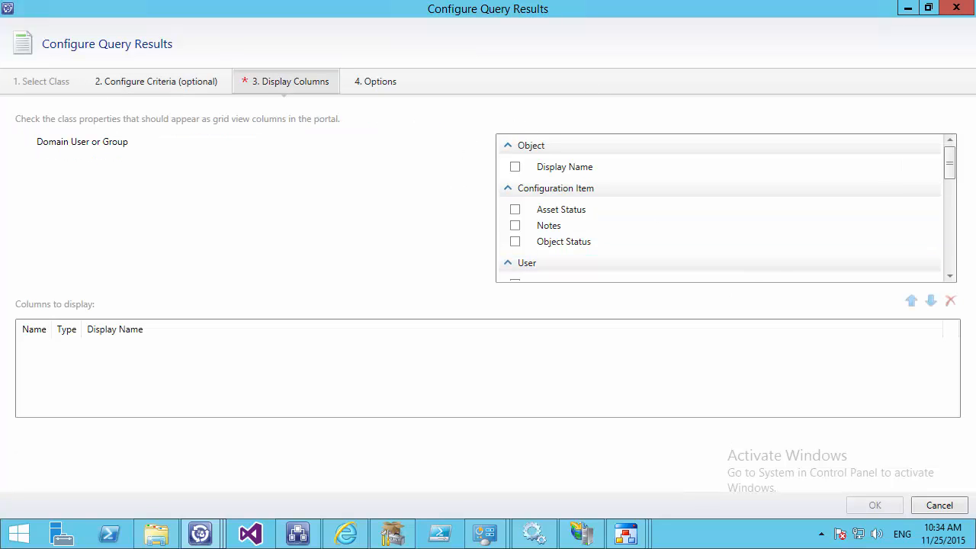
{"action": "left_click", "coordinate": [515, 166]}
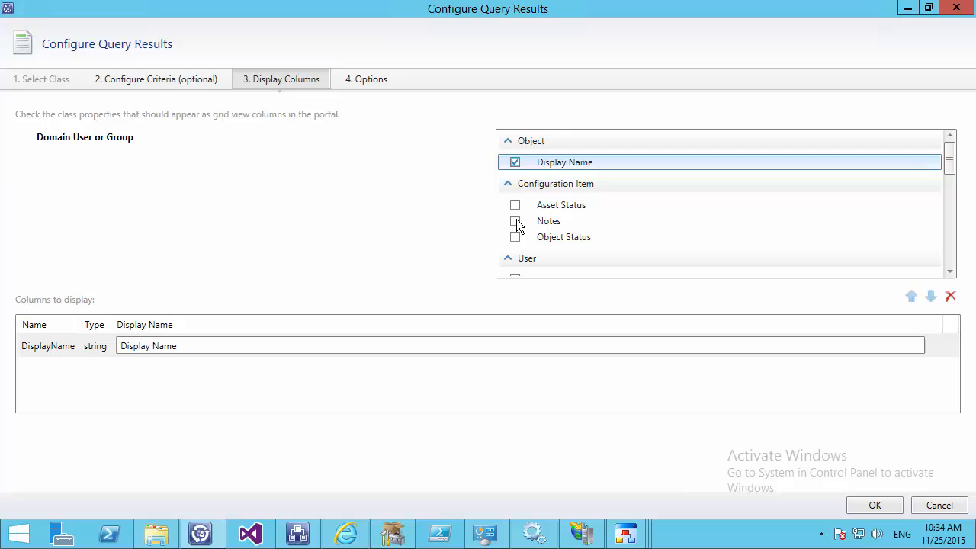
Step: Add user-selected objects as related items to the Service request New AD User template object and accept the query configuration
{"action": "left_click", "coordinate": [361, 78]}
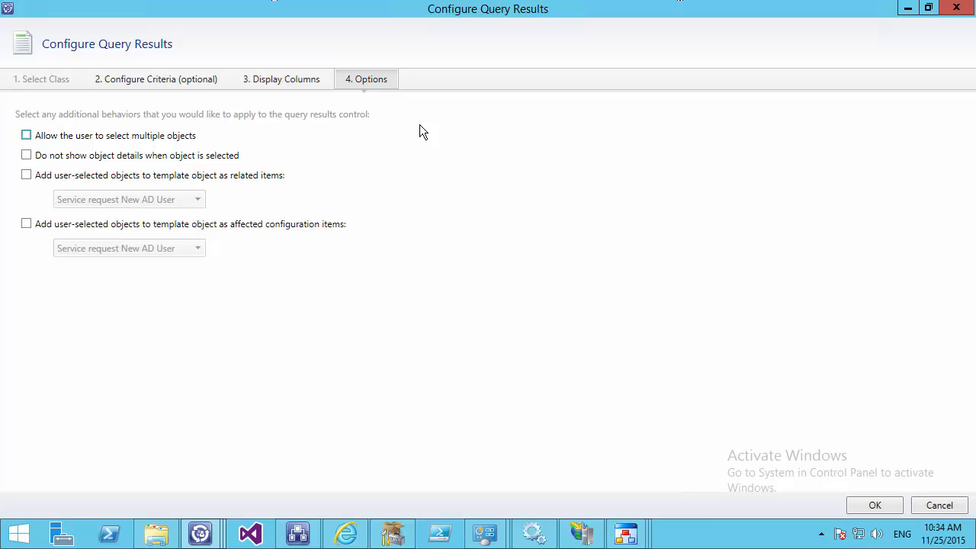
{"action": "left_click", "coordinate": [26, 175]}
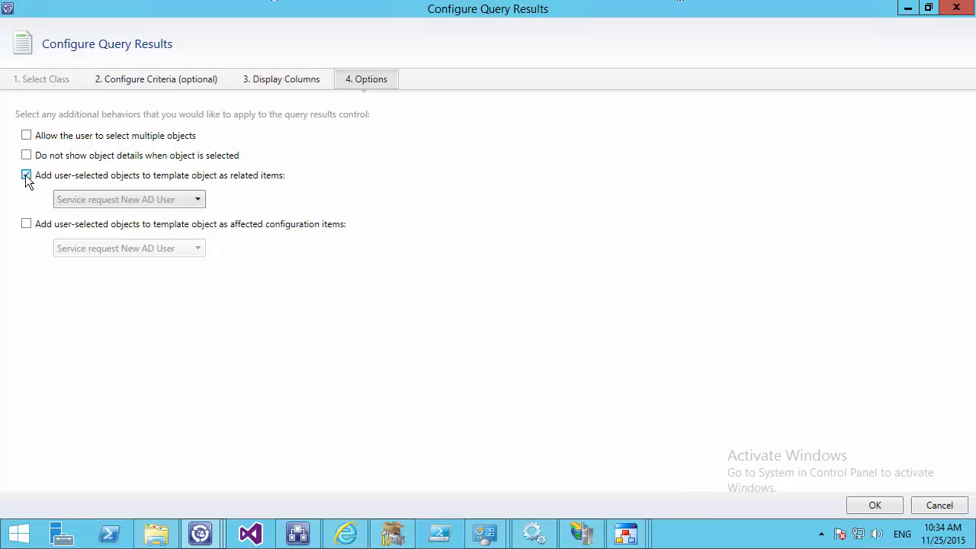
{"action": "left_click", "coordinate": [140, 196]}
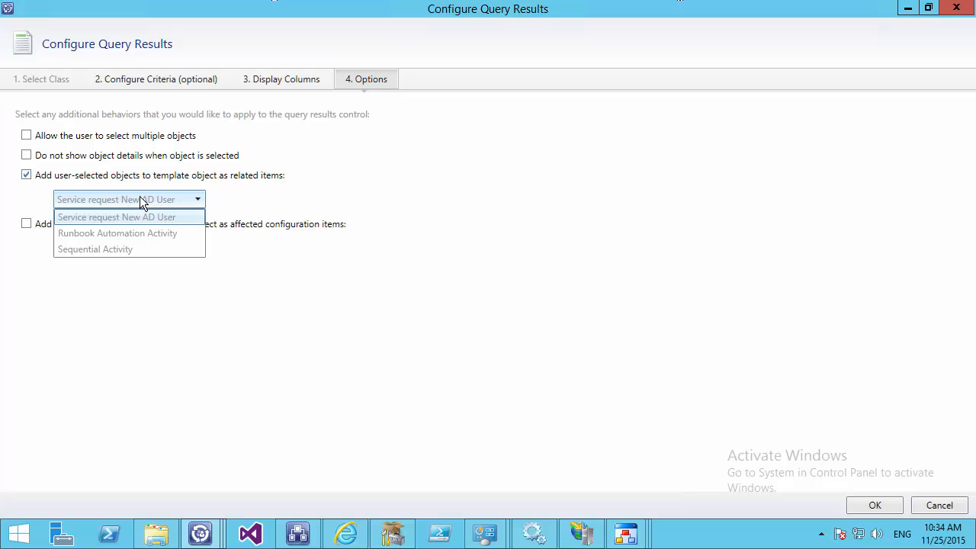
{"action": "left_click", "coordinate": [139, 196]}
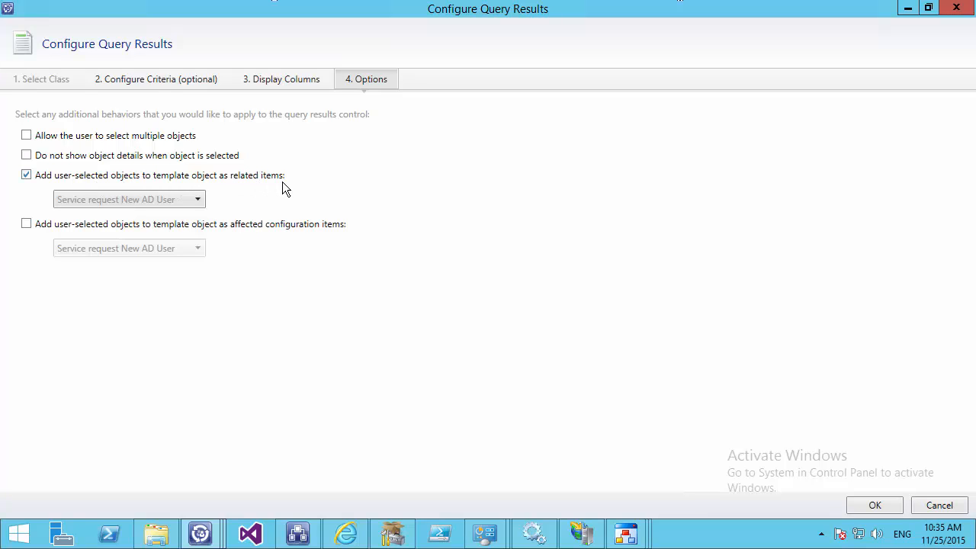
{"action": "left_click", "coordinate": [122, 199]}
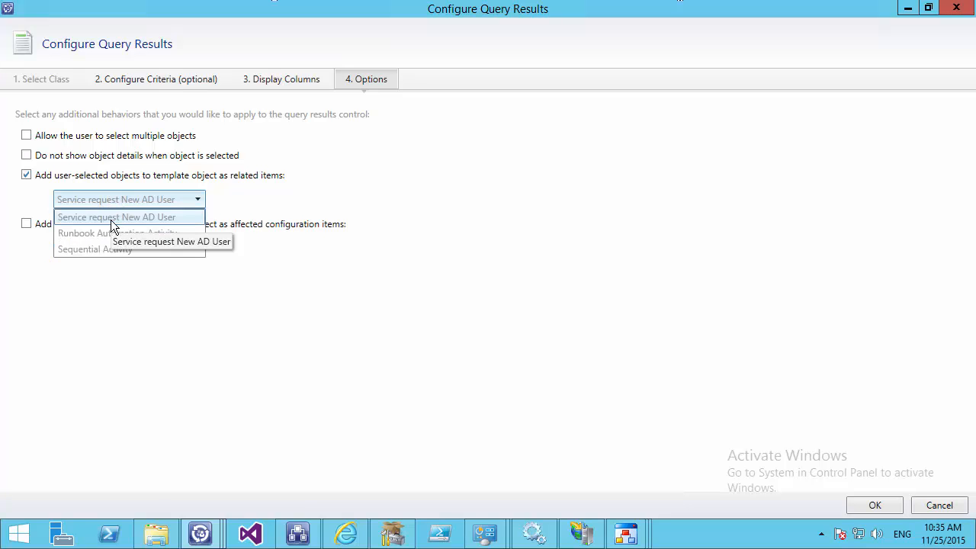
{"action": "left_click", "coordinate": [111, 220]}
{"action": "left_click", "coordinate": [135, 203]}
{"action": "left_click", "coordinate": [136, 202]}
{"action": "left_click", "coordinate": [135, 204]}
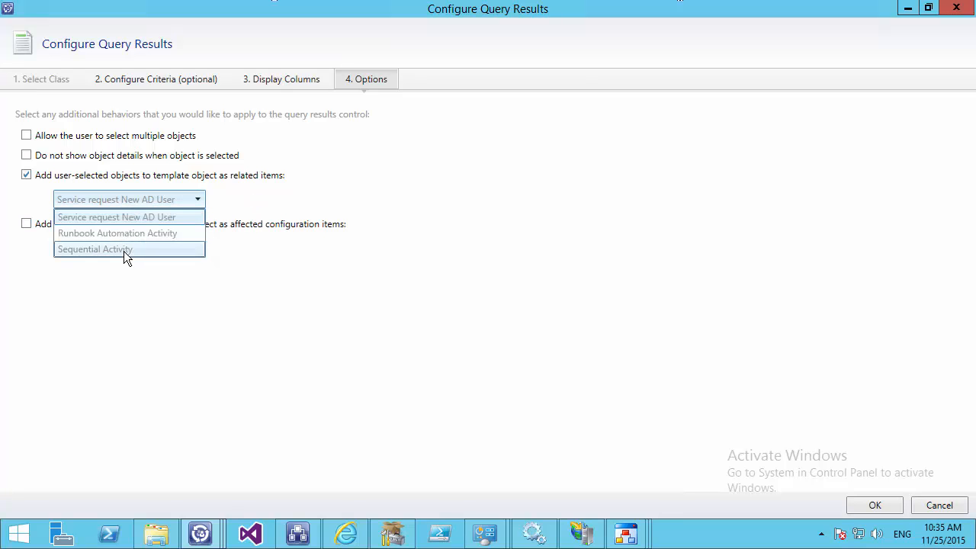
{"action": "left_click", "coordinate": [121, 215]}
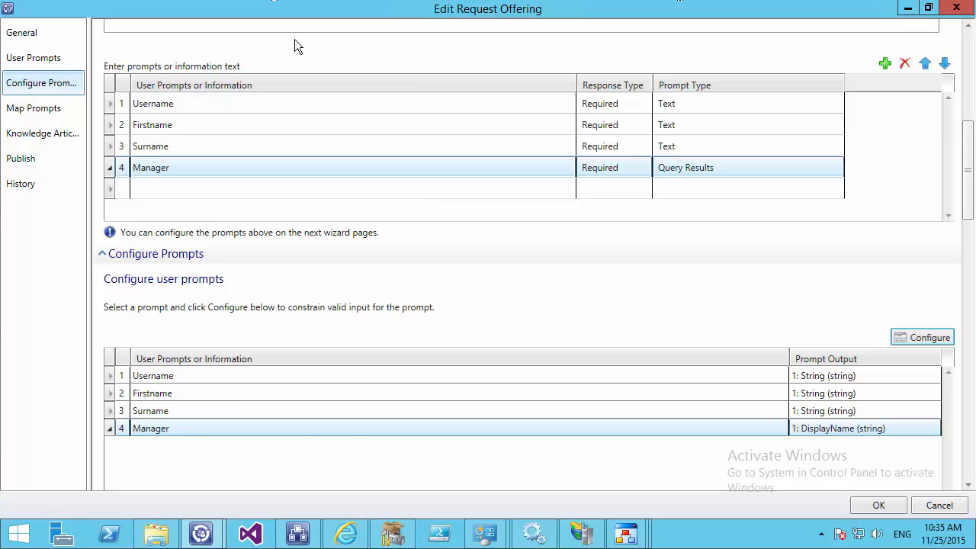
Step: Review the prompt-to-property mappings for Service request New AD User and save the request offering
{"action": "scroll", "coordinate": [297, 43], "scroll_direction": "down", "scroll_amount": 2}
{"action": "left_click_drag", "start_coordinate": [970, 196], "coordinate": [965, 283]}
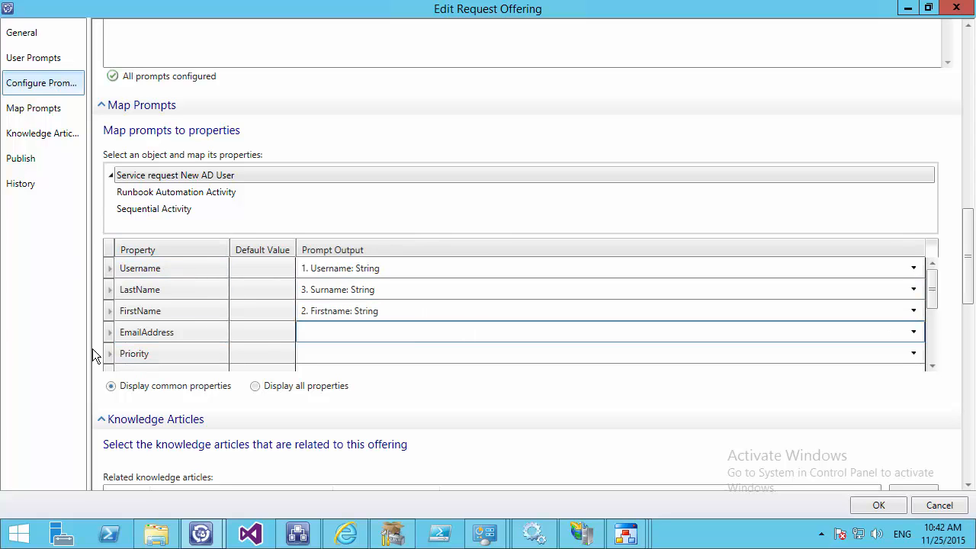
{"action": "left_click_drag", "start_coordinate": [971, 245], "coordinate": [971, 232]}
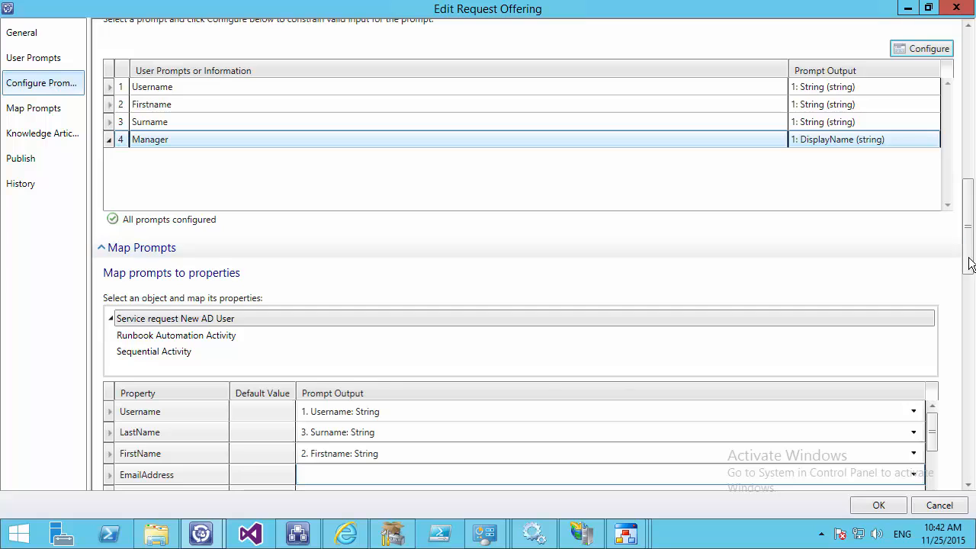
{"action": "scroll", "coordinate": [947, 249], "scroll_direction": "down", "scroll_amount": 15}
{"action": "left_click", "coordinate": [877, 505]}
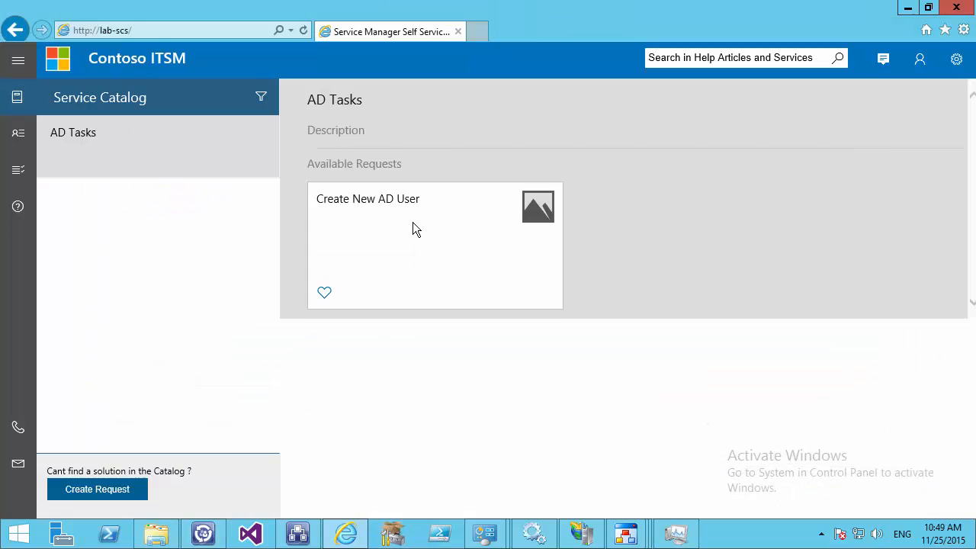
Step: In the Internet Explorer self-service portal, open Create New AD User and enter username Test67, first name test1 and surname test3
{"action": "left_click", "coordinate": [413, 223]}
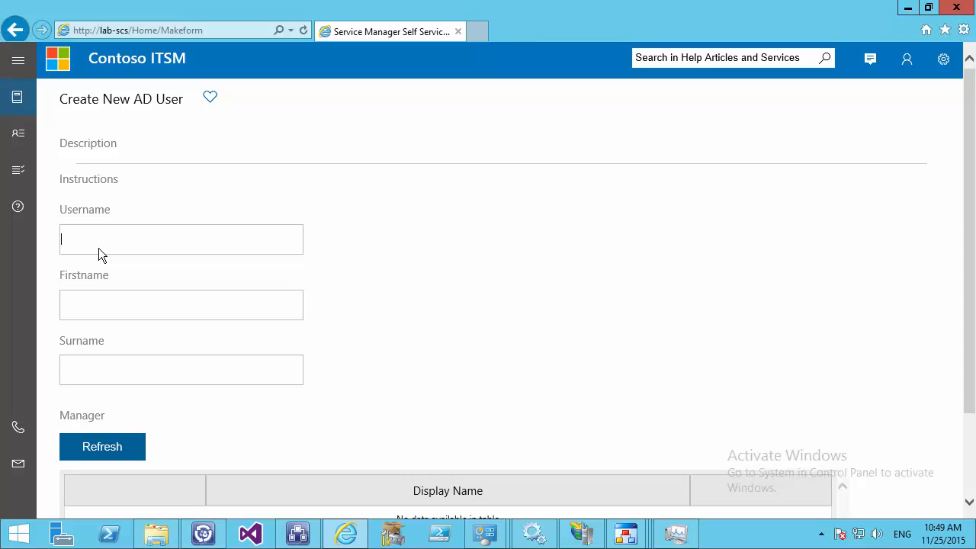
{"action": "type", "text": "Test67"}
{"action": "key", "text": "Tab"}
{"action": "type", "text": "test1"}
{"action": "key", "text": "Tab"}
{"action": "type", "text": "test3"}
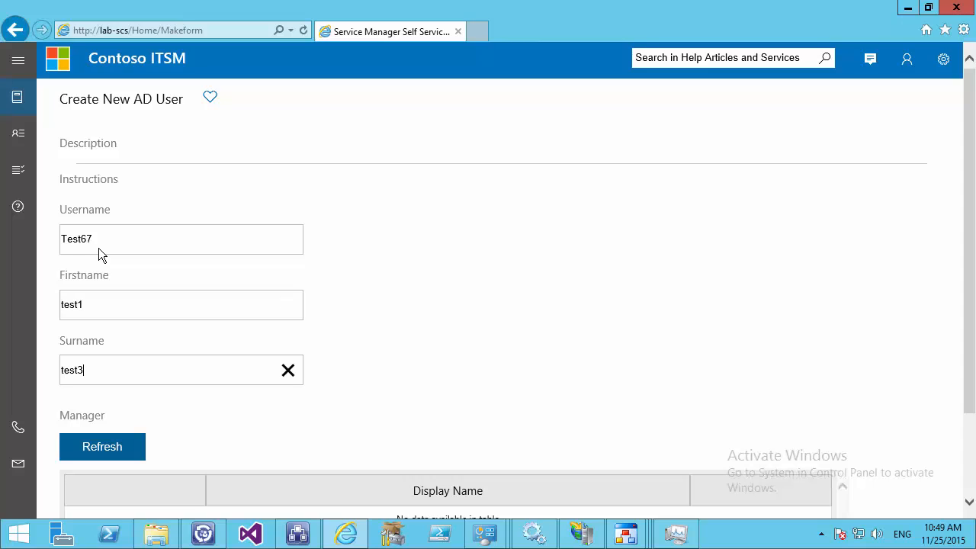
Step: Refresh the Manager list on the request form and look through the selectable display names
{"action": "scroll", "coordinate": [368, 243], "scroll_direction": "down", "scroll_amount": 1}
{"action": "left_click", "coordinate": [96, 367]}
{"action": "scroll", "coordinate": [373, 287], "scroll_direction": "down", "scroll_amount": 4}
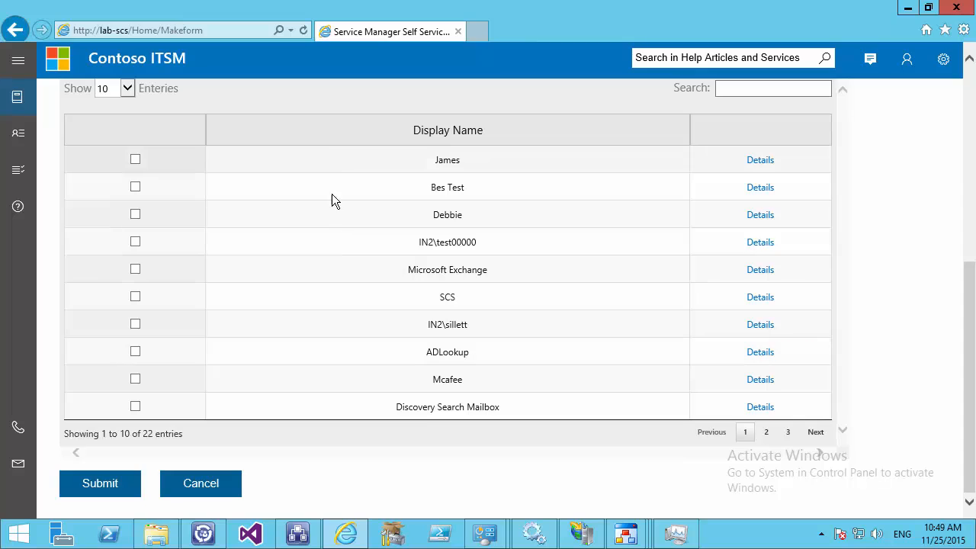
{"action": "scroll", "coordinate": [334, 334], "scroll_direction": "up", "scroll_amount": 1}
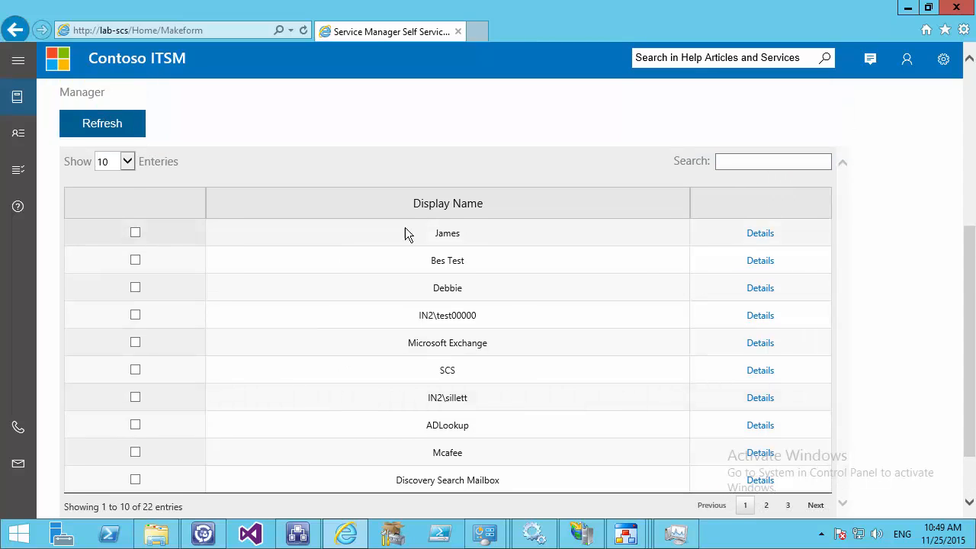
Step: Select IN2\test00000 in the Manager list and submit the Create New AD User request
{"action": "scroll", "coordinate": [447, 344], "scroll_direction": "down", "scroll_amount": 1}
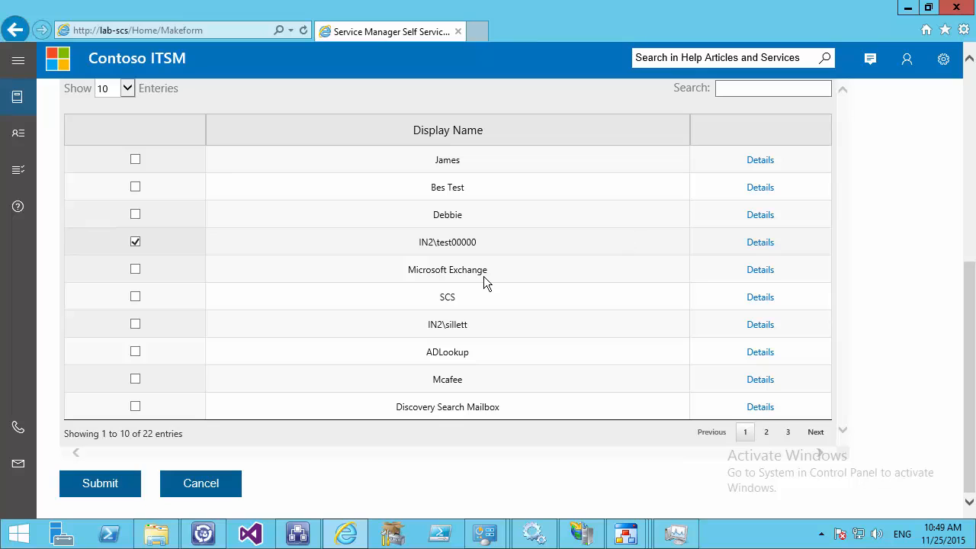
{"action": "left_click", "coordinate": [82, 482]}
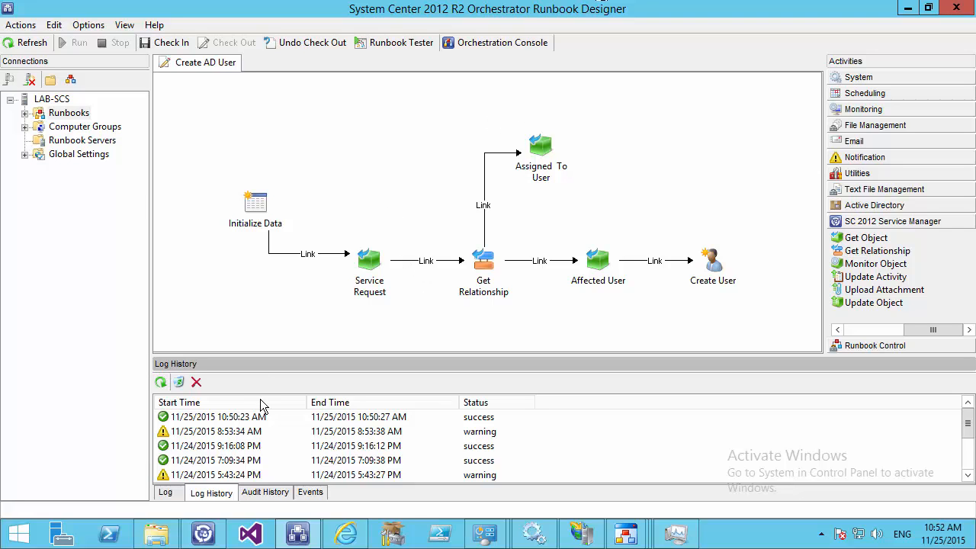
Step: In Orchestrator Runbook Designer, copy the Initialize Data ID value from the 11/25/2015 10:50:23 AM run's details in the log history
{"action": "left_click", "coordinate": [241, 421]}
{"action": "double_click", "coordinate": [241, 421]}
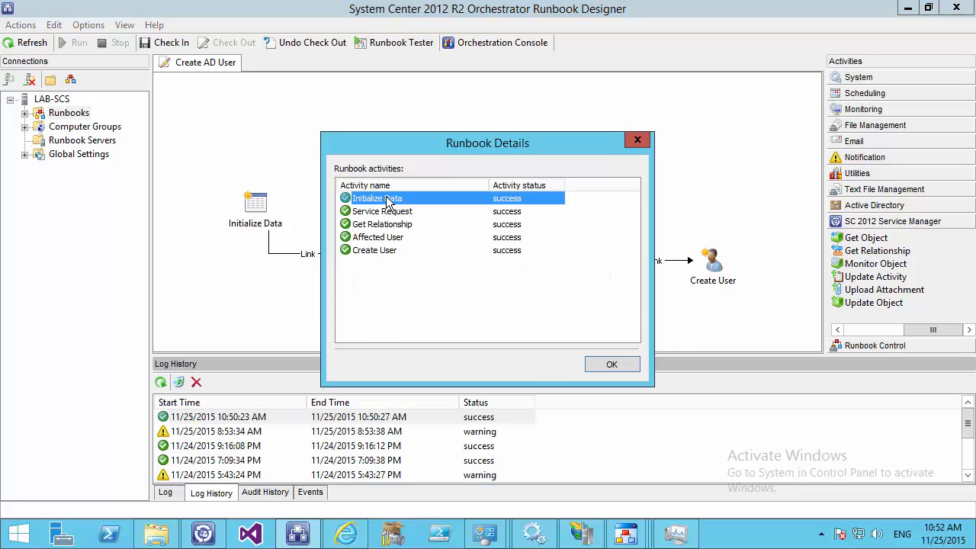
{"action": "double_click", "coordinate": [385, 197]}
{"action": "double_click", "coordinate": [604, 297]}
{"action": "right_click", "coordinate": [519, 294]}
{"action": "left_click", "coordinate": [561, 341]}
{"action": "left_click", "coordinate": [639, 365]}
{"action": "left_click", "coordinate": [638, 140]}
Step: Test-run the Create AD User runbook in the Runbook Tester with the copied value as its ID parameter
{"action": "left_click", "coordinate": [401, 42]}
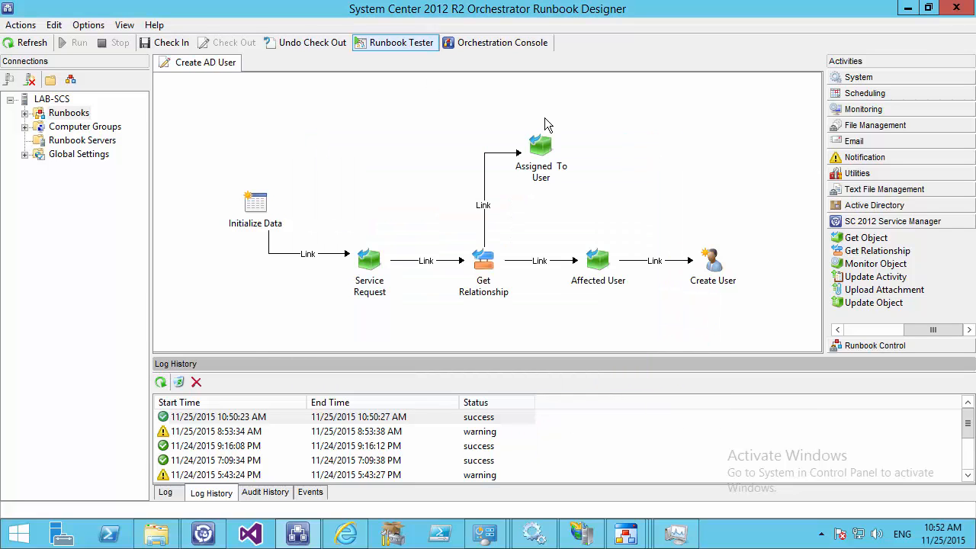
{"action": "left_click", "coordinate": [760, 90]}
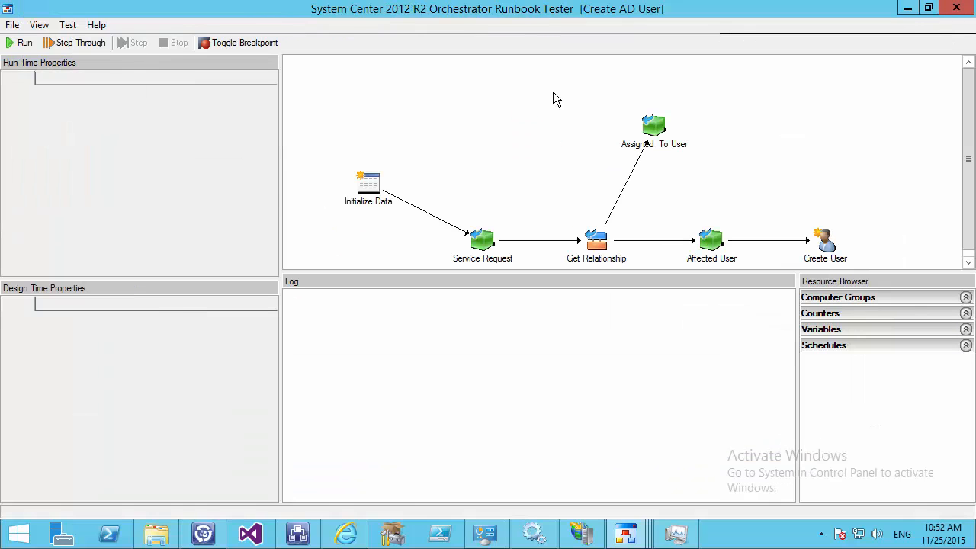
{"action": "left_click", "coordinate": [22, 44]}
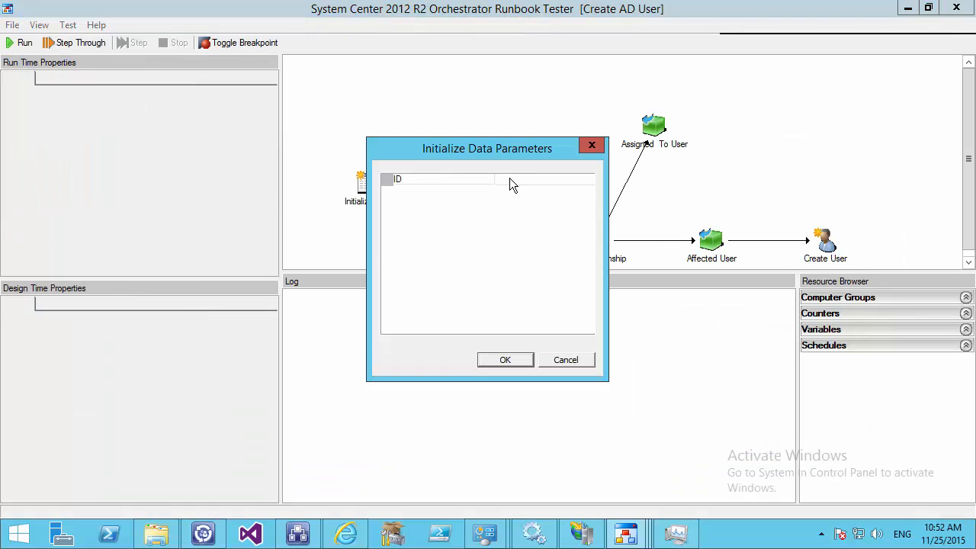
{"action": "right_click", "coordinate": [509, 180]}
{"action": "left_click", "coordinate": [523, 242]}
{"action": "left_click", "coordinate": [503, 359]}
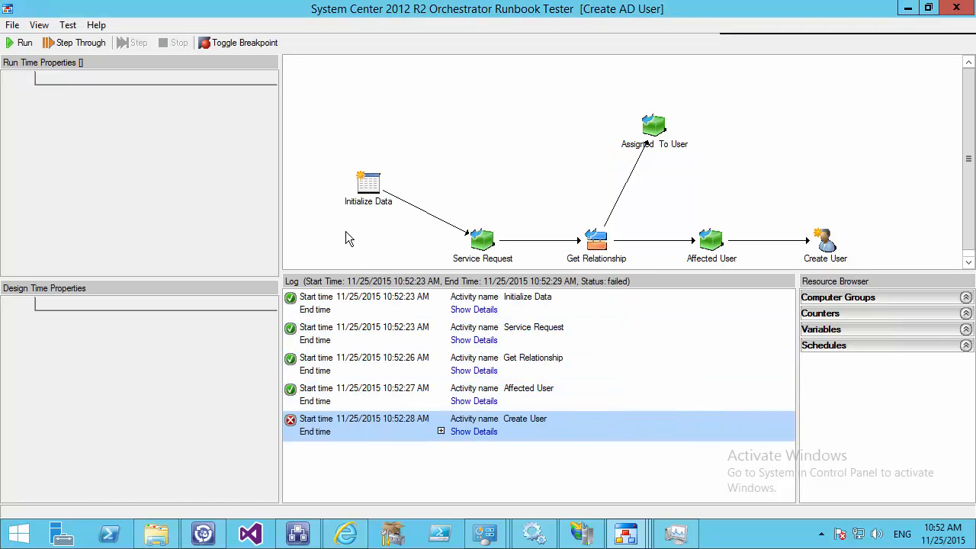
Step: Expand the Get Relationship activity's log details and view the published data for its Relationship Class
{"action": "left_click", "coordinate": [471, 371]}
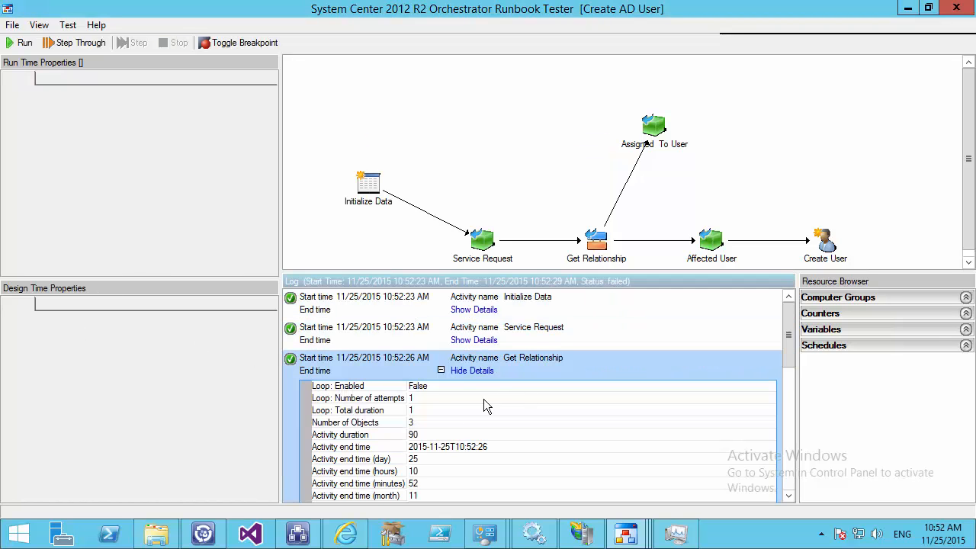
{"action": "scroll", "coordinate": [473, 389], "scroll_direction": "down", "scroll_amount": 2}
{"action": "left_click", "coordinate": [327, 366]}
{"action": "scroll", "coordinate": [443, 360], "scroll_direction": "down", "scroll_amount": 3}
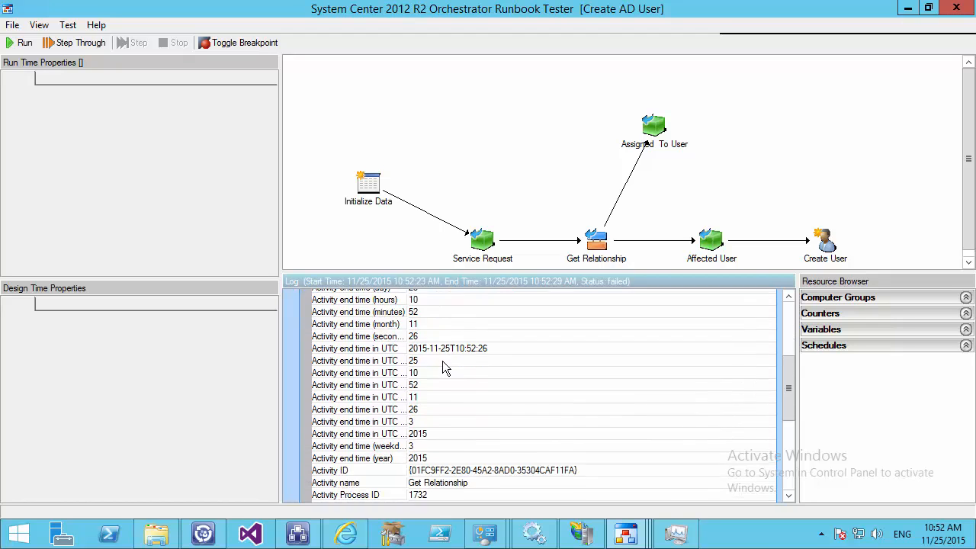
{"action": "scroll", "coordinate": [443, 361], "scroll_direction": "down", "scroll_amount": 4}
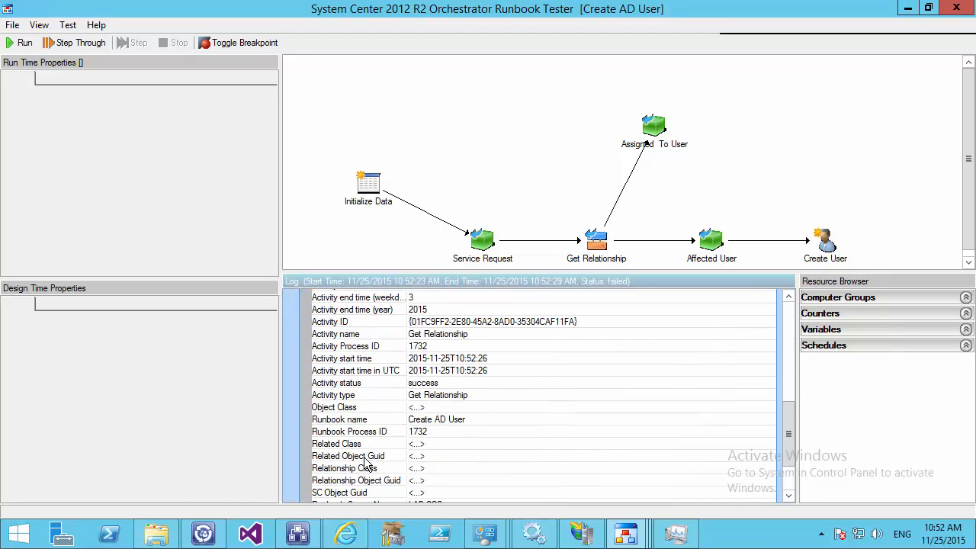
{"action": "scroll", "coordinate": [365, 462], "scroll_direction": "down", "scroll_amount": 1}
{"action": "left_click", "coordinate": [349, 436]}
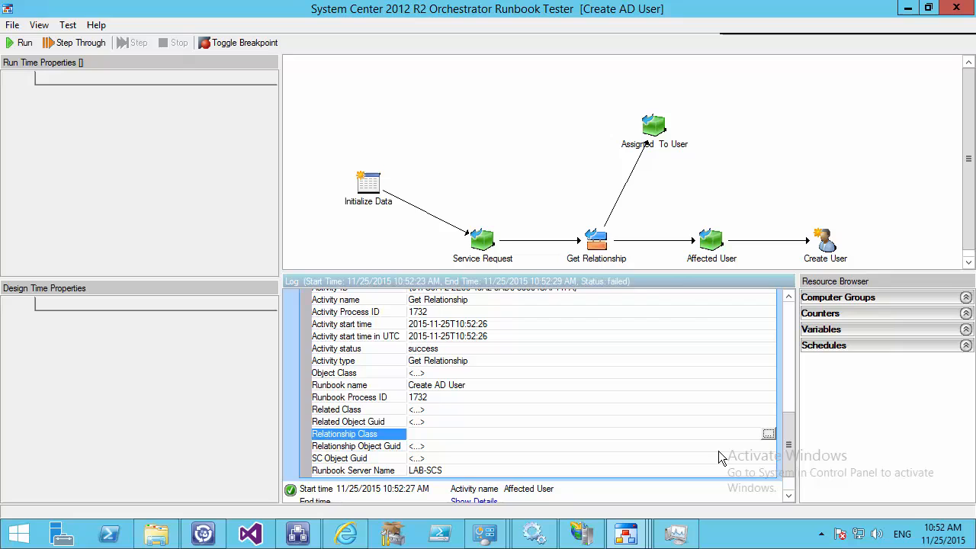
{"action": "left_click", "coordinate": [768, 434]}
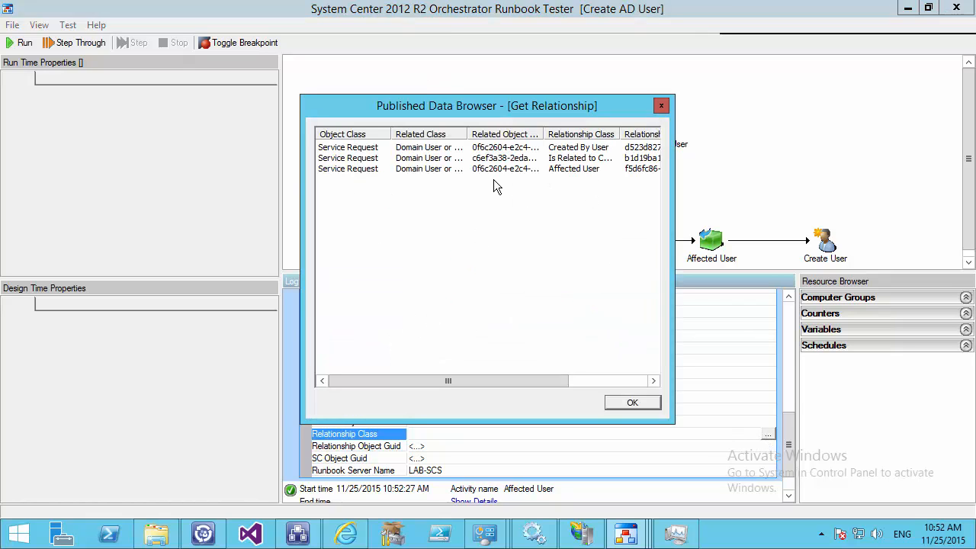
Step: Copy the relationship class "Is Related to Configuration Item" from the Get Relationship published data and close the Runbook Tester
{"action": "left_click", "coordinate": [567, 158]}
{"action": "left_click_drag", "start_coordinate": [428, 382], "coordinate": [467, 284]}
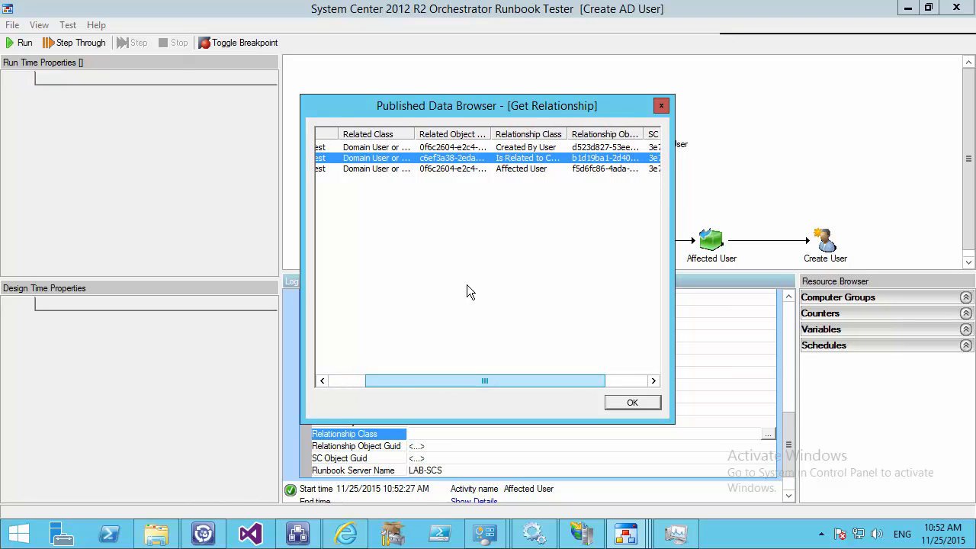
{"action": "left_click_drag", "start_coordinate": [568, 134], "coordinate": [622, 134]}
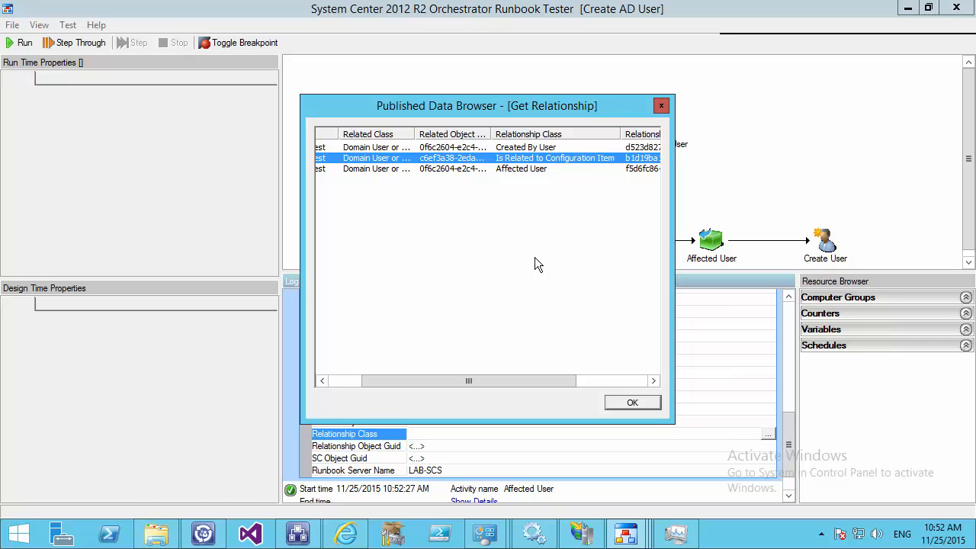
{"action": "left_click_drag", "start_coordinate": [435, 379], "coordinate": [531, 380]}
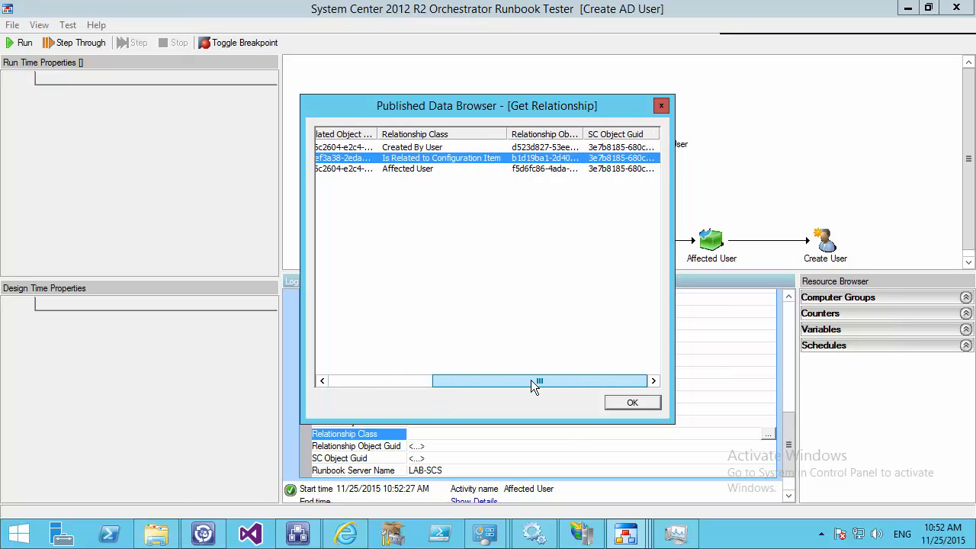
{"action": "left_click", "coordinate": [343, 380]}
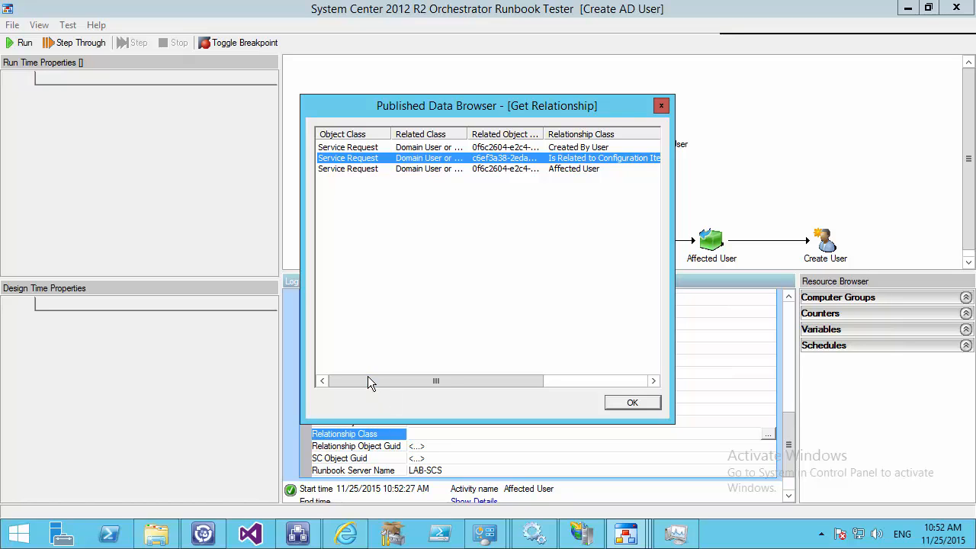
{"action": "left_click_drag", "start_coordinate": [469, 374], "coordinate": [511, 359]}
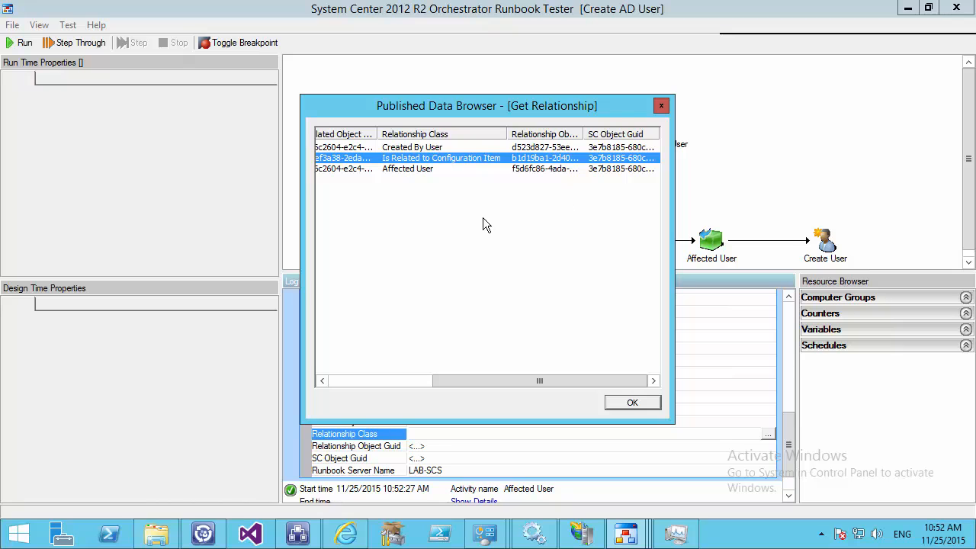
{"action": "right_click", "coordinate": [426, 162]}
{"action": "left_click", "coordinate": [451, 162]}
{"action": "left_click", "coordinate": [632, 402]}
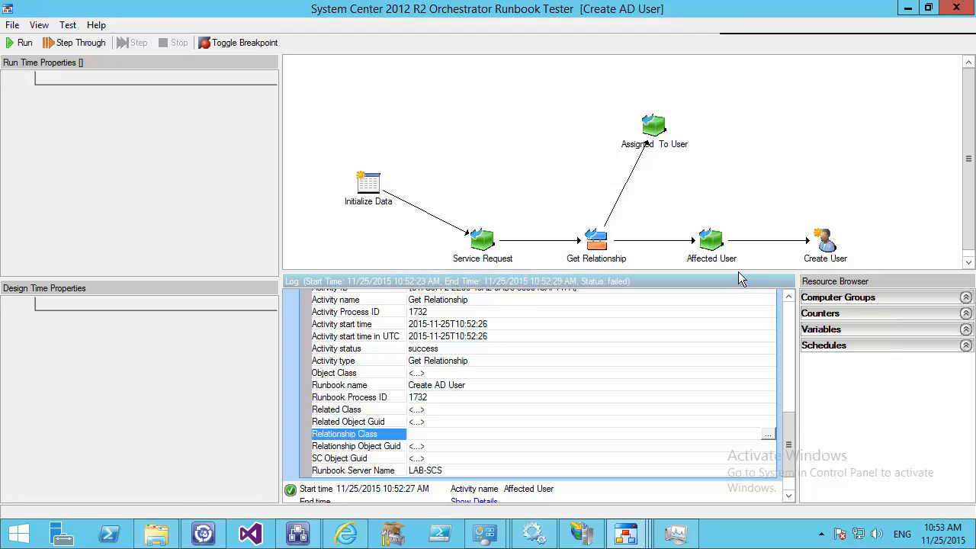
{"action": "key", "text": "alt+F4"}
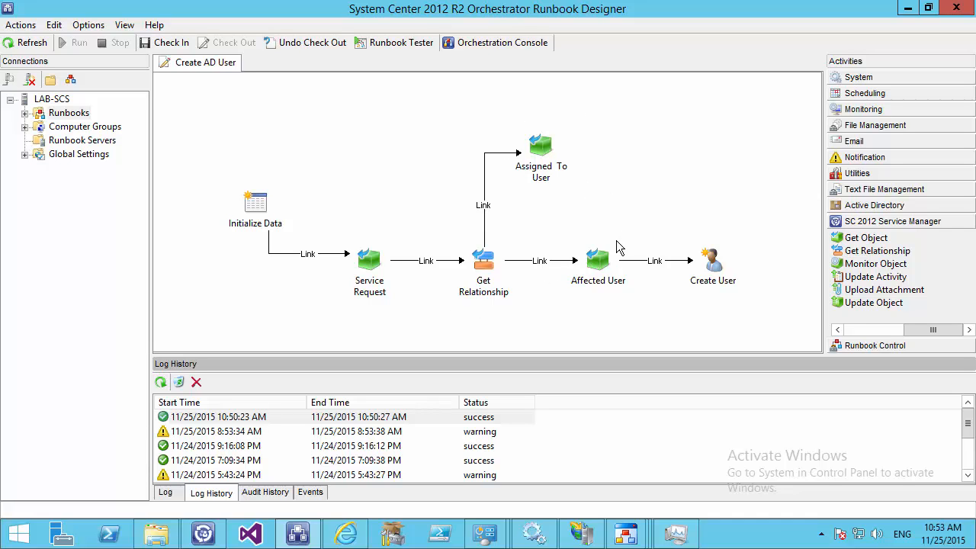
Step: Rename the Affected User activity in the Create AD User runbook to Manager
{"action": "right_click", "coordinate": [598, 290]}
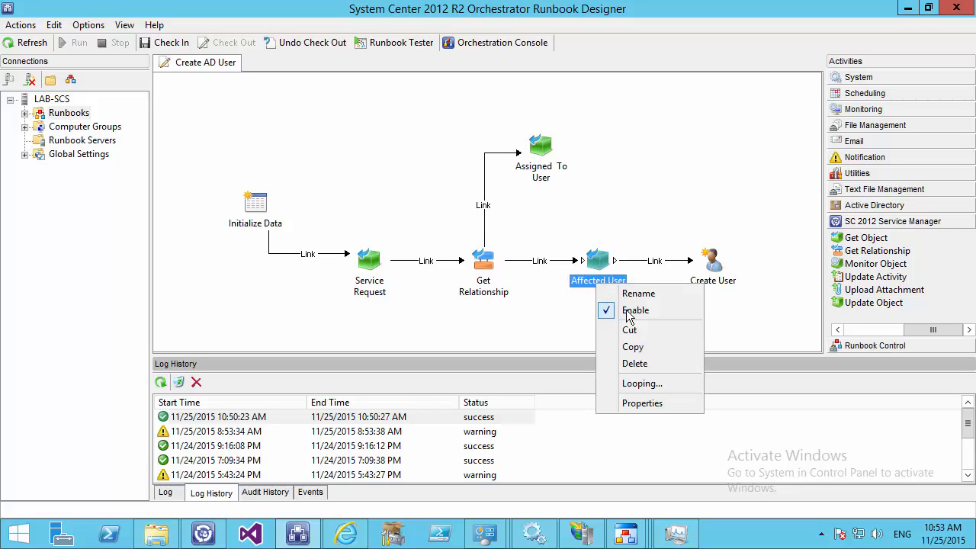
{"action": "left_click", "coordinate": [625, 293]}
{"action": "type", "text": "Manager"}
{"action": "key", "text": "Return"}
Step: Delete the Assigned To User activity and its link from Get Relationship in the runbook
{"action": "left_click", "coordinate": [493, 197]}
{"action": "right_click", "coordinate": [493, 190]}
{"action": "left_click", "coordinate": [502, 193]}
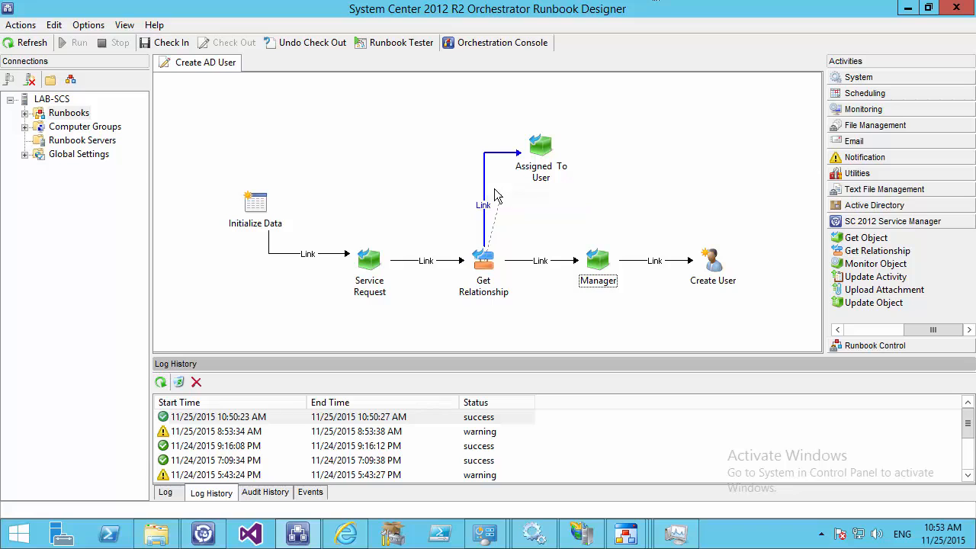
{"action": "key", "text": "Delete"}
{"action": "left_click", "coordinate": [550, 319]}
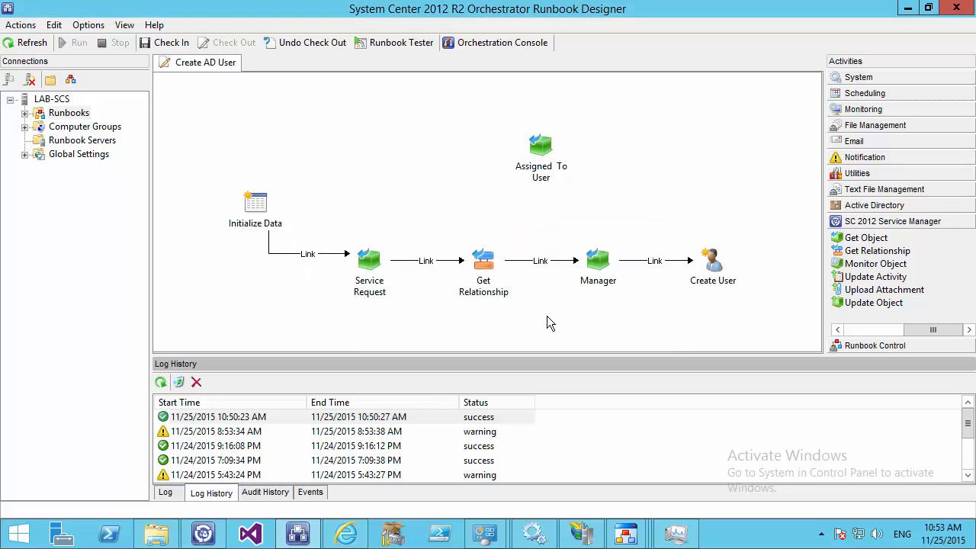
{"action": "left_click", "coordinate": [539, 162]}
{"action": "key", "text": "Delete"}
{"action": "left_click", "coordinate": [550, 320]}
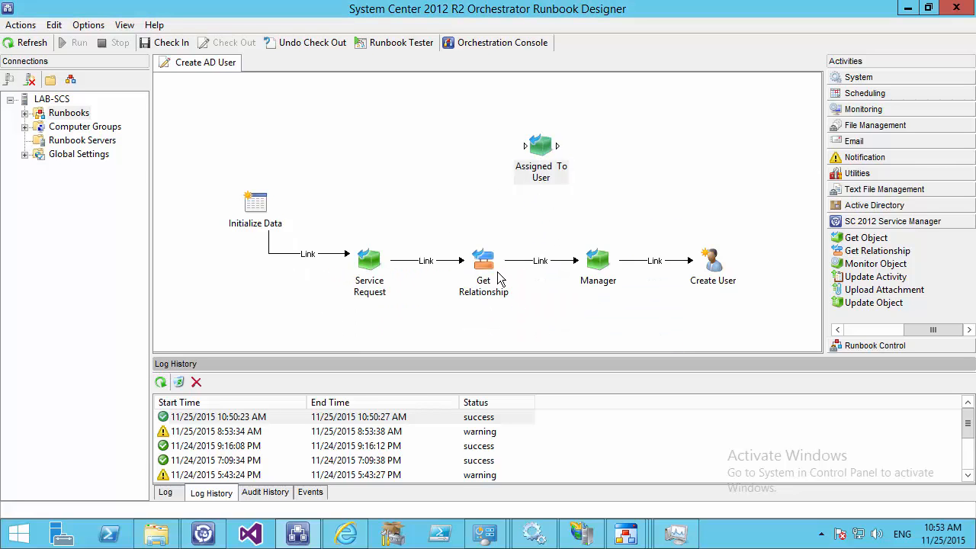
Step: Set the exclude filter on the Get Relationship–Manager link to Relationship Class does not equal "Is Related to Configuration Item"
{"action": "left_click", "coordinate": [529, 259]}
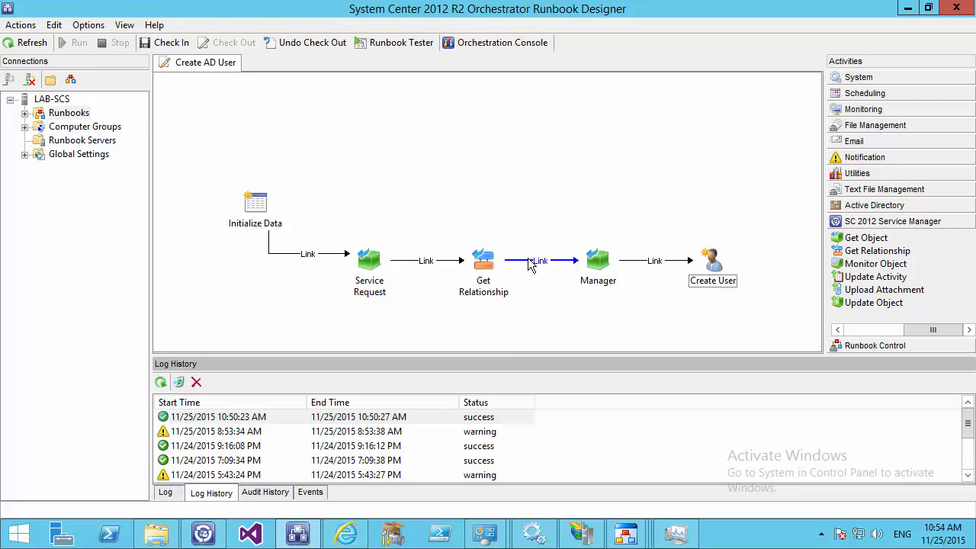
{"action": "right_click", "coordinate": [532, 263]}
{"action": "left_click", "coordinate": [560, 324]}
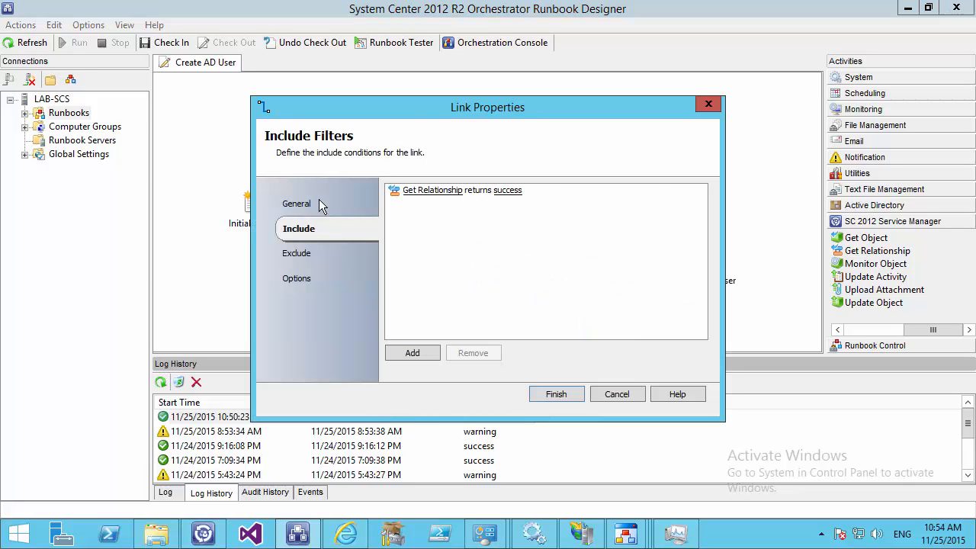
{"action": "left_click", "coordinate": [305, 254]}
{"action": "left_click_drag", "start_coordinate": [586, 107], "coordinate": [559, 91]}
{"action": "left_click", "coordinate": [605, 176]}
{"action": "left_click_drag", "start_coordinate": [500, 267], "coordinate": [358, 264]}
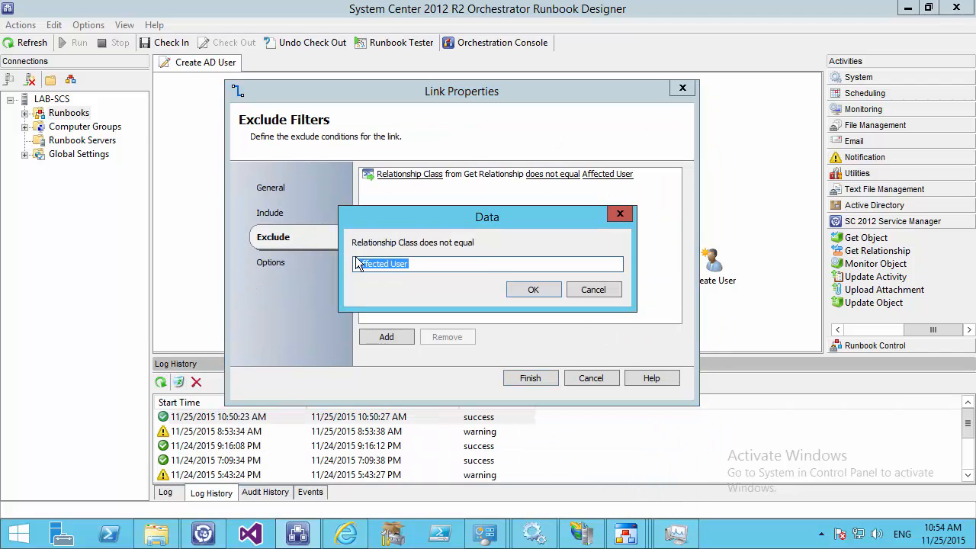
{"action": "right_click", "coordinate": [369, 263]}
{"action": "left_click", "coordinate": [404, 325]}
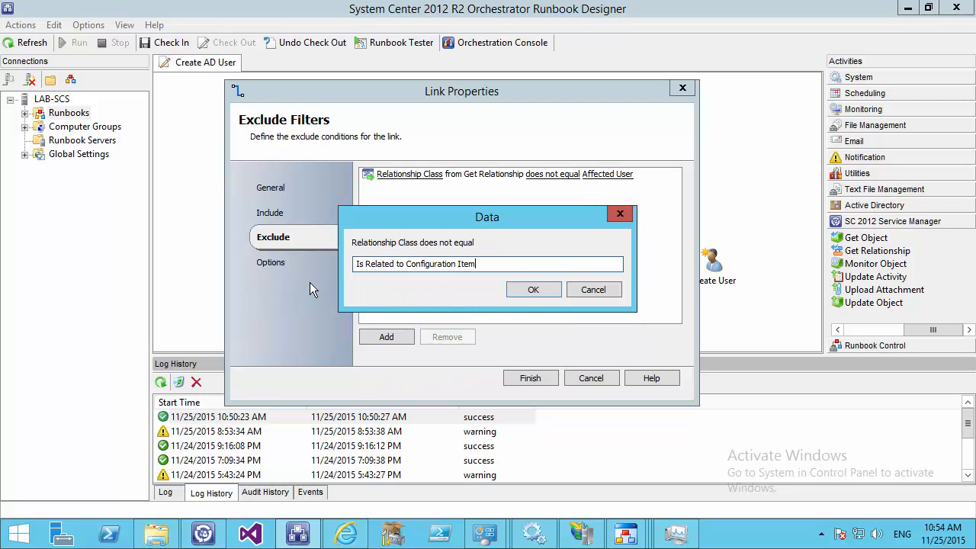
{"action": "left_click", "coordinate": [533, 290]}
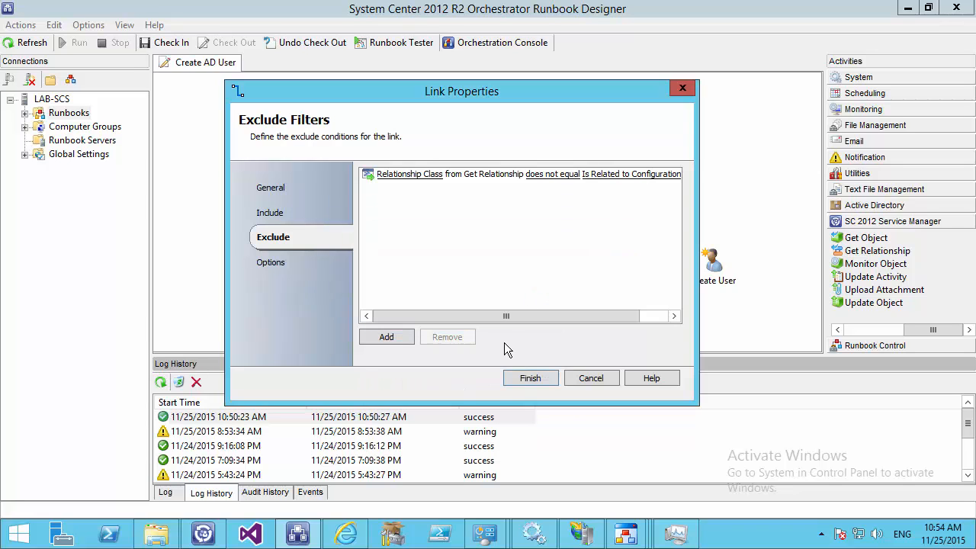
{"action": "left_click", "coordinate": [529, 384]}
Step: Check the Initialize Data parameters and copy that activity's ID value again from the 10:50:23 AM run's log details
{"action": "double_click", "coordinate": [259, 210]}
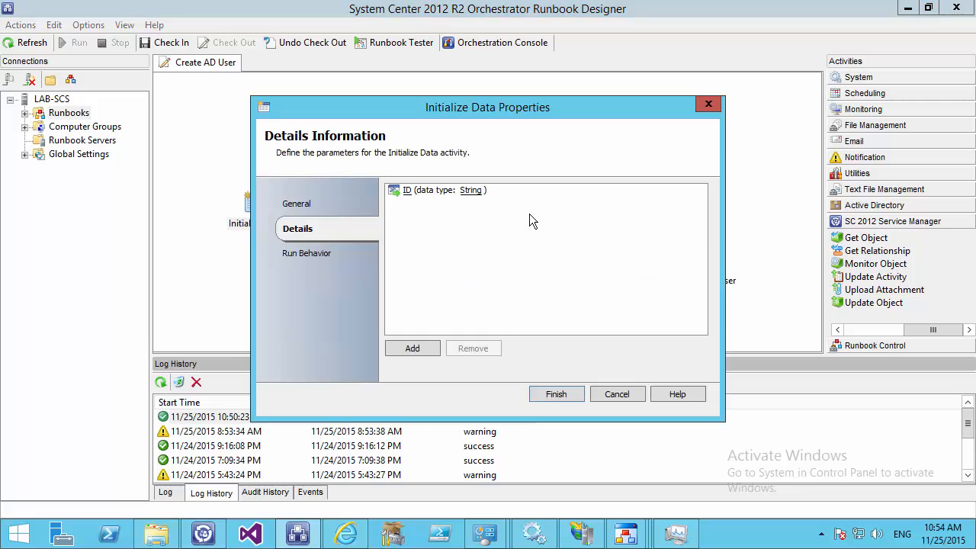
{"action": "left_click", "coordinate": [639, 398]}
{"action": "double_click", "coordinate": [202, 418]}
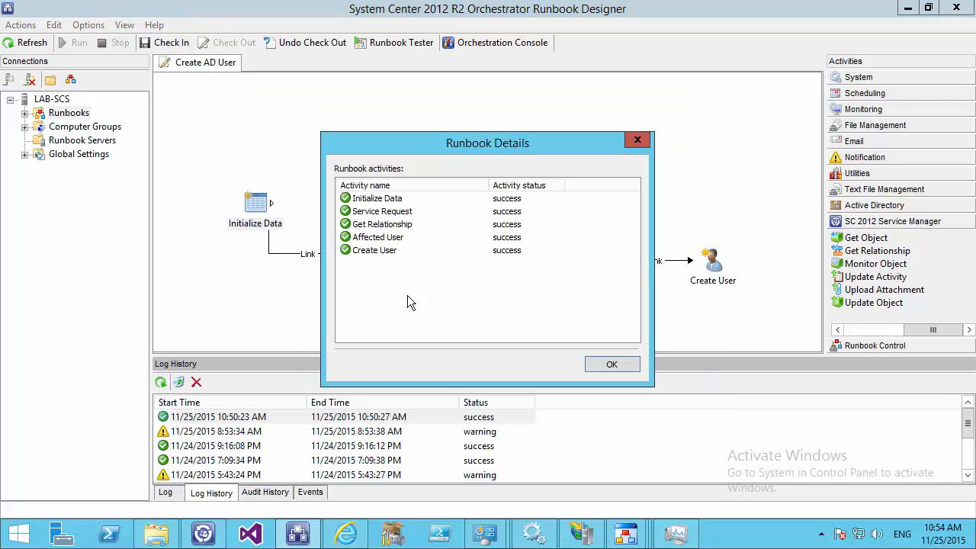
{"action": "double_click", "coordinate": [389, 204]}
{"action": "double_click", "coordinate": [516, 302]}
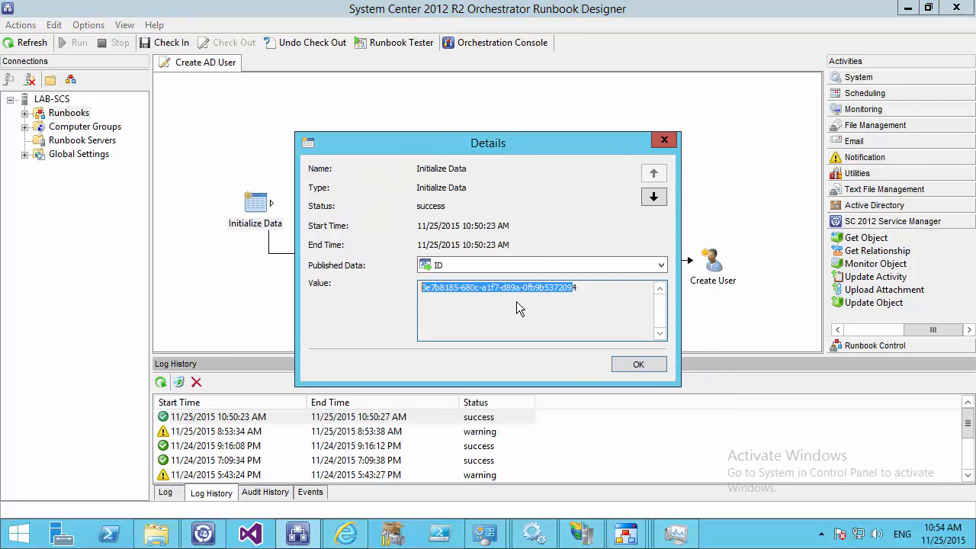
{"action": "double_click", "coordinate": [461, 289]}
{"action": "right_click", "coordinate": [461, 290]}
{"action": "left_click", "coordinate": [496, 338]}
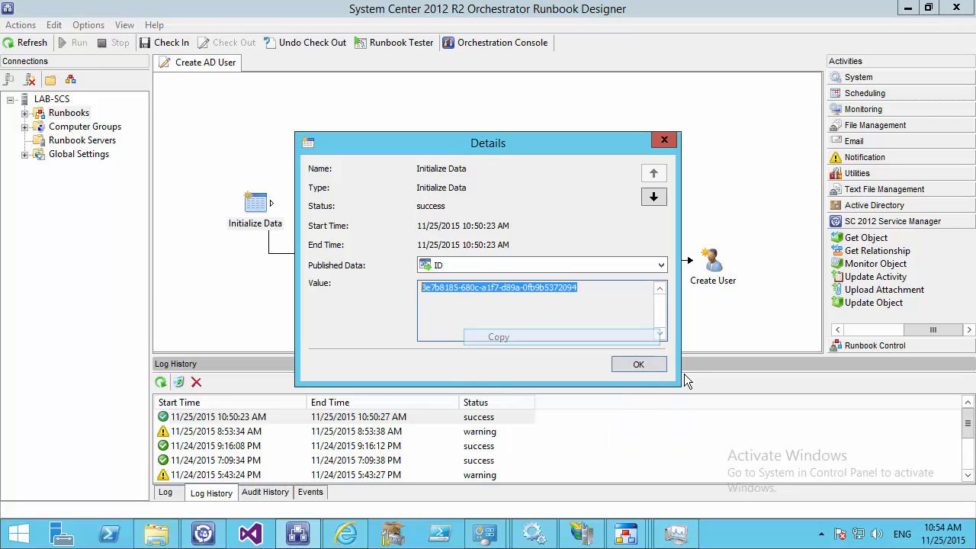
{"action": "left_click", "coordinate": [638, 364]}
{"action": "left_click", "coordinate": [636, 142]}
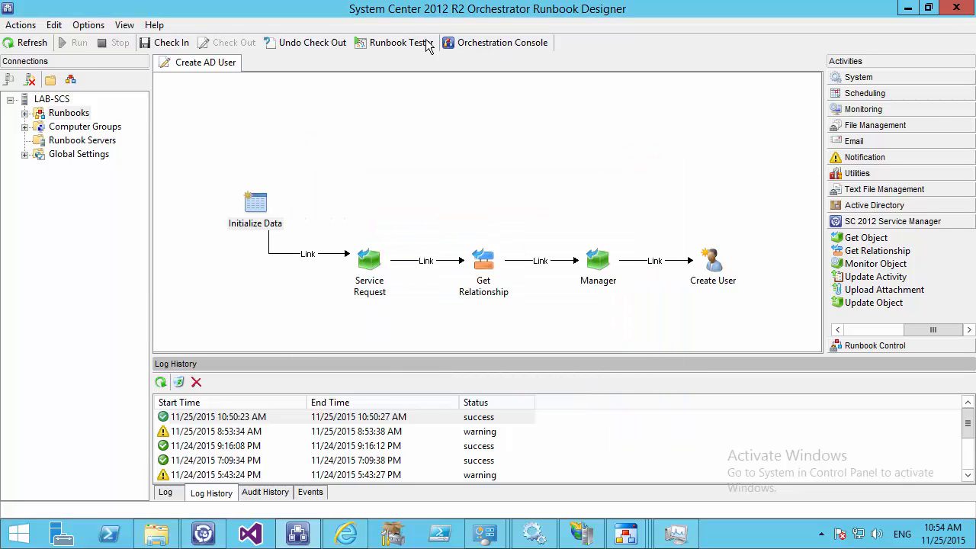
Step: Test-run the edited Create AD User runbook in the Runbook Tester, pasting the copied ID as its parameter
{"action": "left_click", "coordinate": [395, 49]}
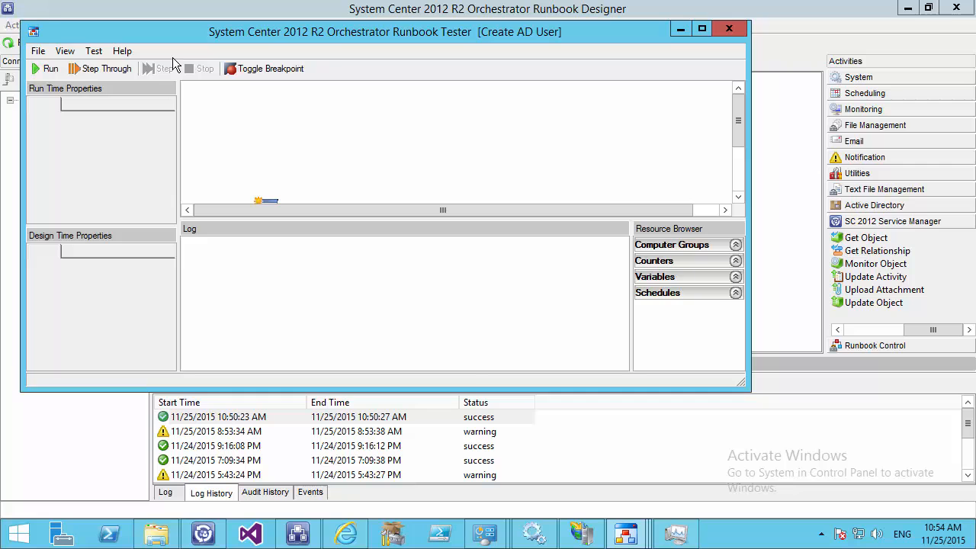
{"action": "left_click", "coordinate": [47, 68]}
{"action": "right_click", "coordinate": [515, 179]}
{"action": "left_click", "coordinate": [540, 243]}
{"action": "left_click", "coordinate": [505, 359]}
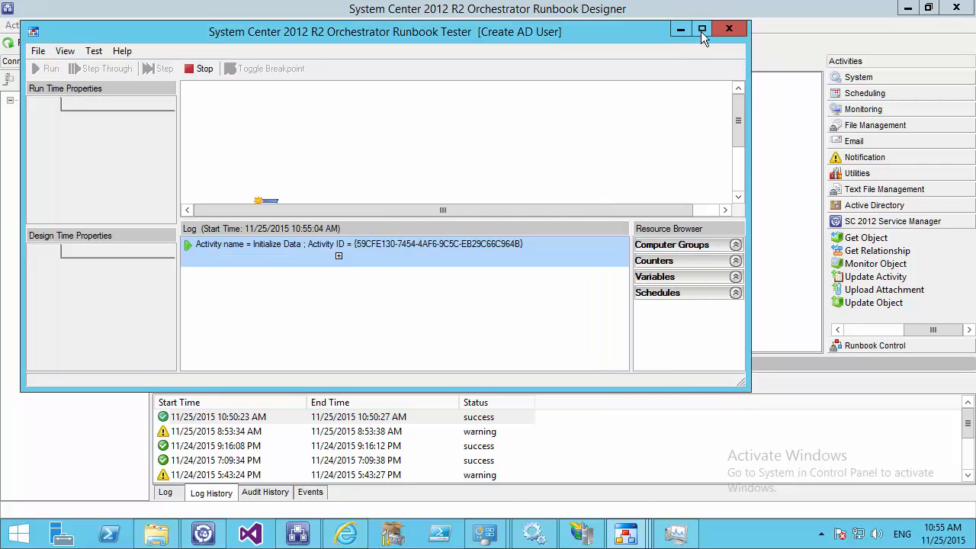
Step: Enlarge the Runbook Tester and examine the Manager activity's log details, including its Display Name
{"action": "left_click", "coordinate": [702, 29]}
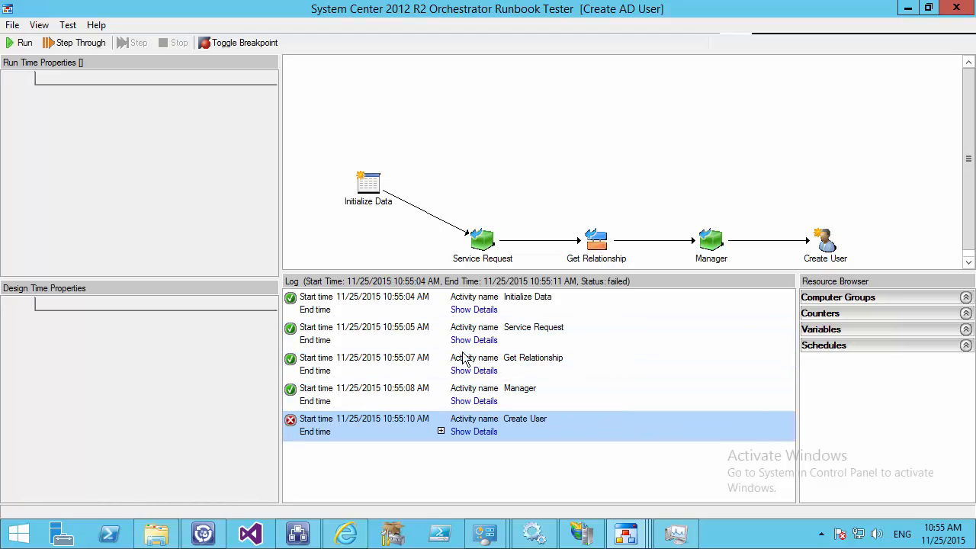
{"action": "left_click", "coordinate": [472, 420]}
{"action": "scroll", "coordinate": [472, 405], "scroll_direction": "down", "scroll_amount": 3}
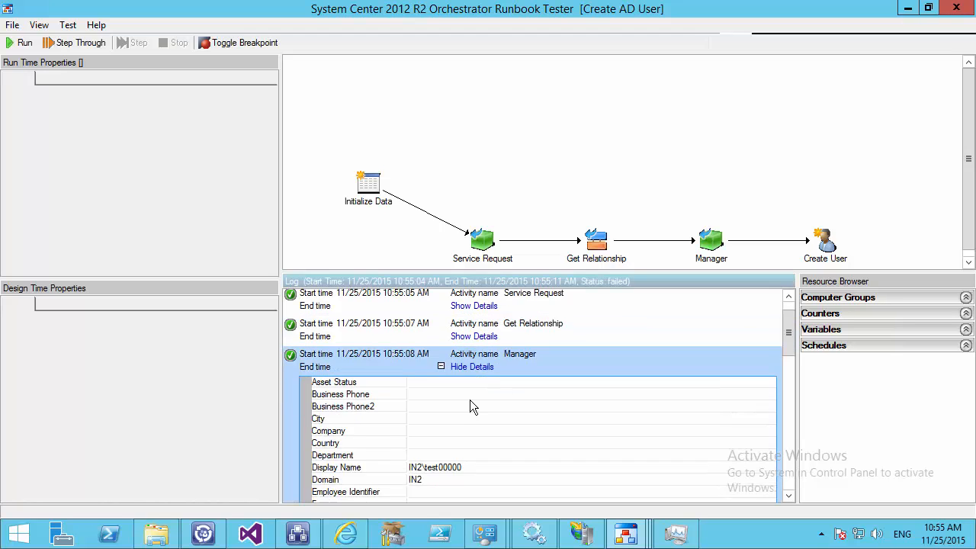
{"action": "left_click", "coordinate": [355, 389]}
{"action": "left_click_drag", "start_coordinate": [464, 387], "coordinate": [364, 416]}
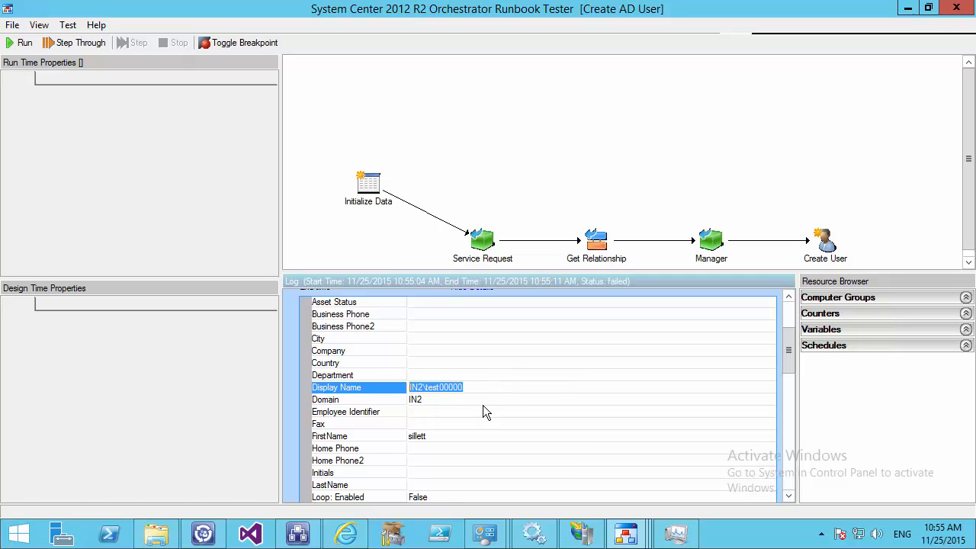
{"action": "left_click", "coordinate": [710, 258]}
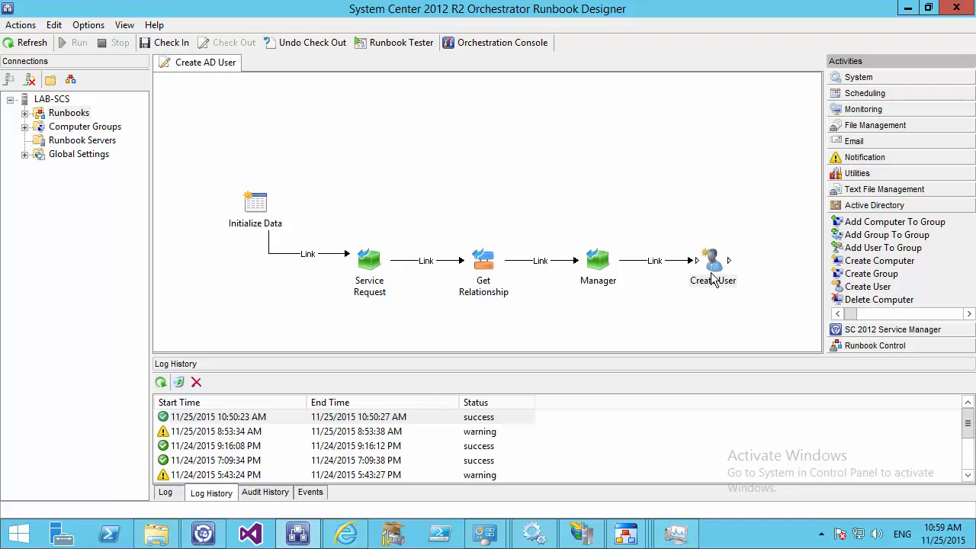
Step: Move Create User away from Manager and add an Active Directory Get User activity between them
{"action": "left_click_drag", "start_coordinate": [715, 274], "coordinate": [714, 158]}
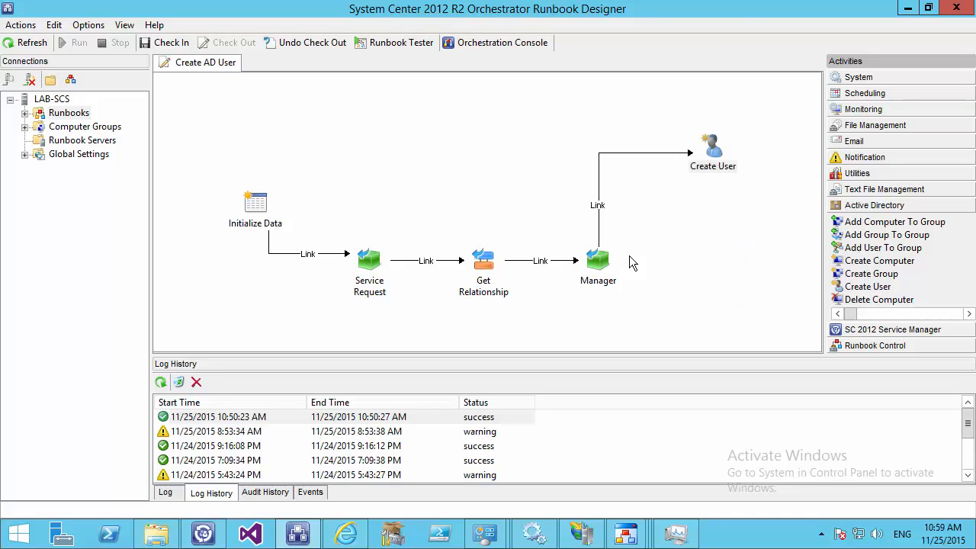
{"action": "left_click", "coordinate": [602, 282]}
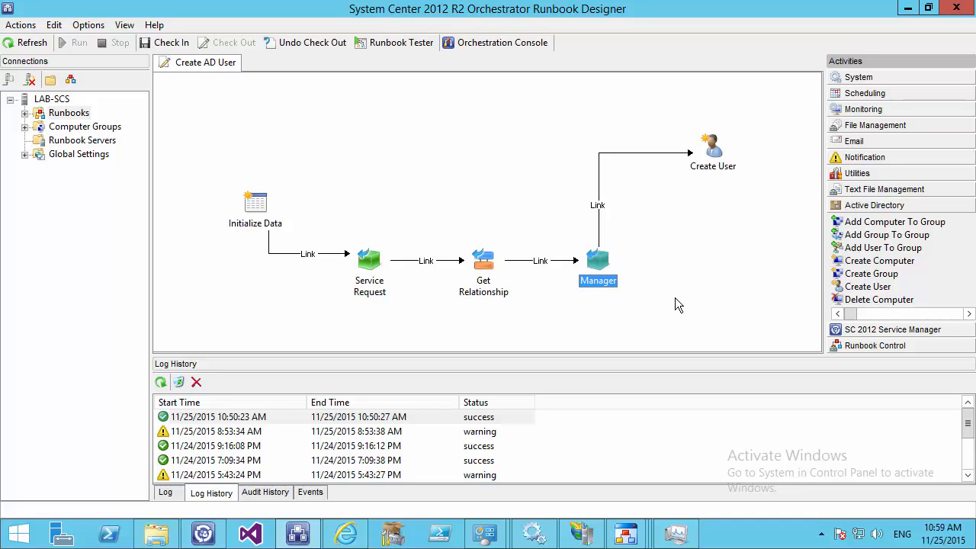
{"action": "left_click", "coordinate": [706, 152]}
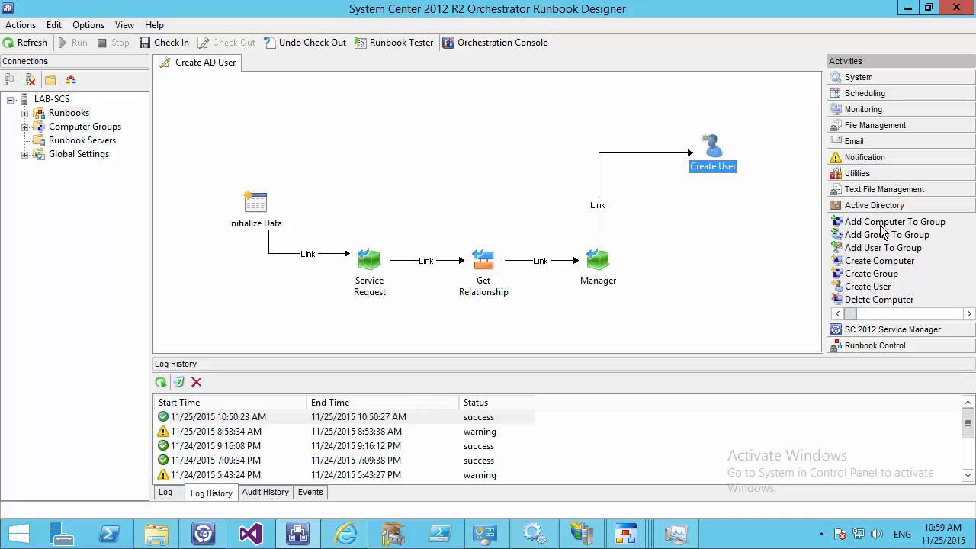
{"action": "left_click", "coordinate": [893, 314]}
{"action": "left_click", "coordinate": [893, 314]}
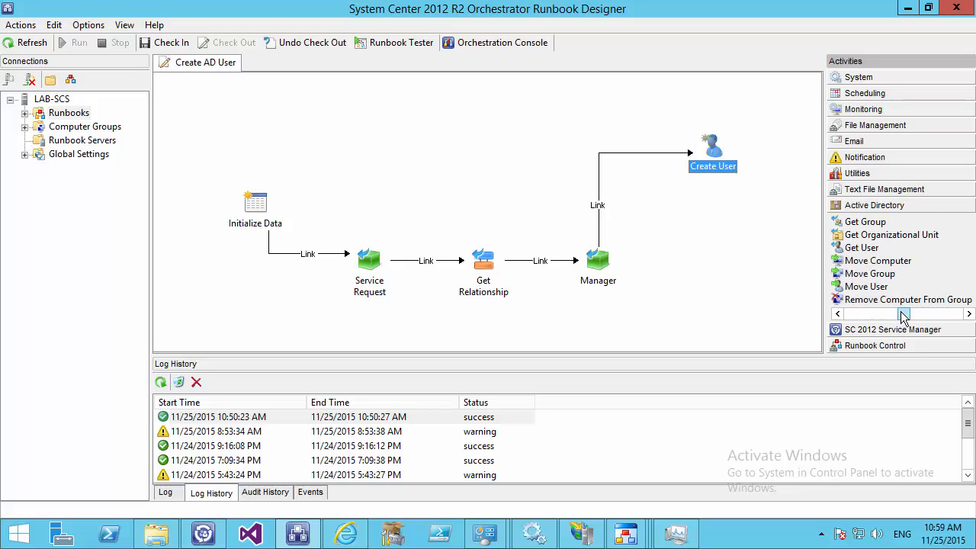
{"action": "left_click_drag", "start_coordinate": [861, 248], "coordinate": [655, 220]}
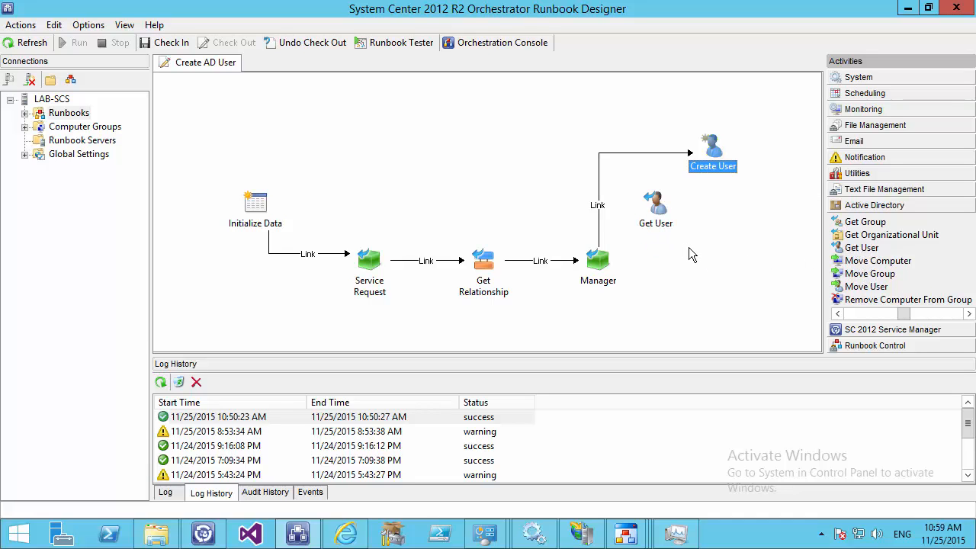
Step: Delete the link between Manager and Create User and link Manager to Get User instead
{"action": "left_click", "coordinate": [648, 151]}
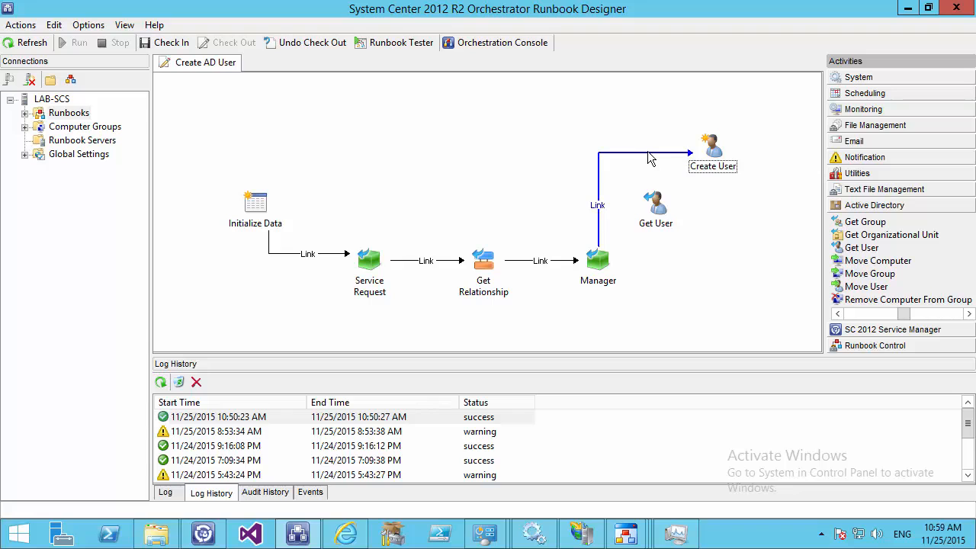
{"action": "right_click", "coordinate": [647, 151]}
{"action": "left_click", "coordinate": [691, 165]}
{"action": "right_click", "coordinate": [646, 152]}
{"action": "left_click", "coordinate": [685, 158]}
{"action": "left_click", "coordinate": [651, 154]}
{"action": "right_click", "coordinate": [644, 154]}
{"action": "left_click", "coordinate": [681, 163]}
{"action": "left_click", "coordinate": [650, 206]}
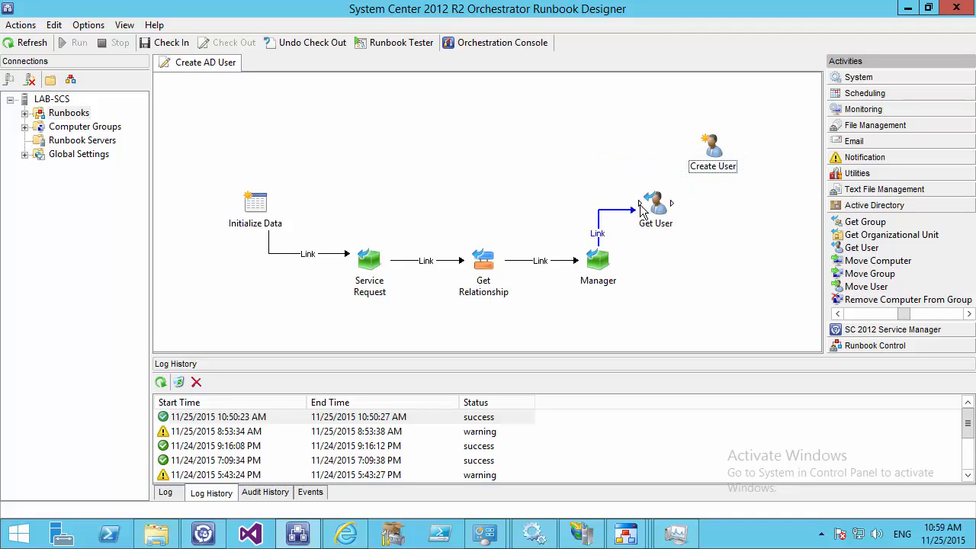
{"action": "left_click", "coordinate": [716, 156]}
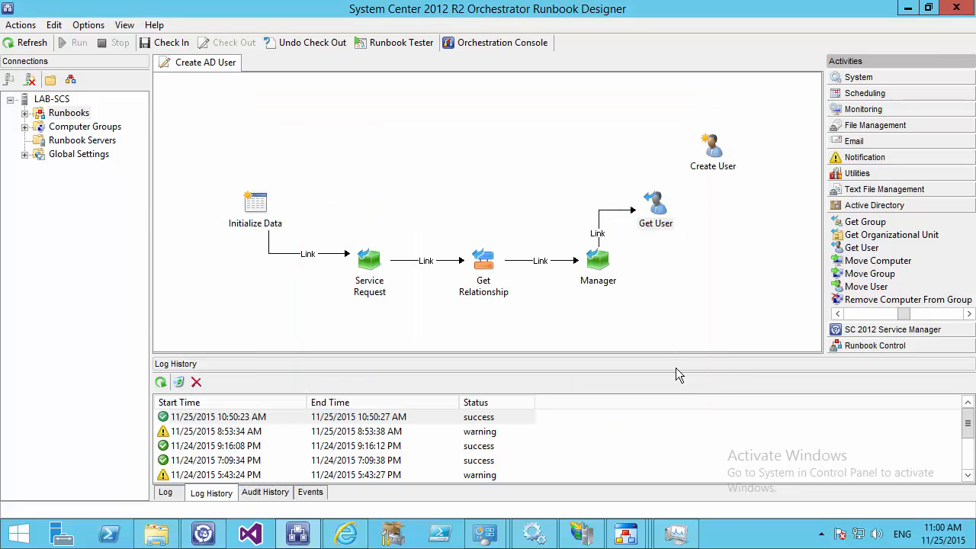
Step: Set the Get User activity's configuration to In2.lab AD
{"action": "double_click", "coordinate": [655, 203]}
{"action": "left_click", "coordinate": [338, 229]}
{"action": "left_click", "coordinate": [667, 204]}
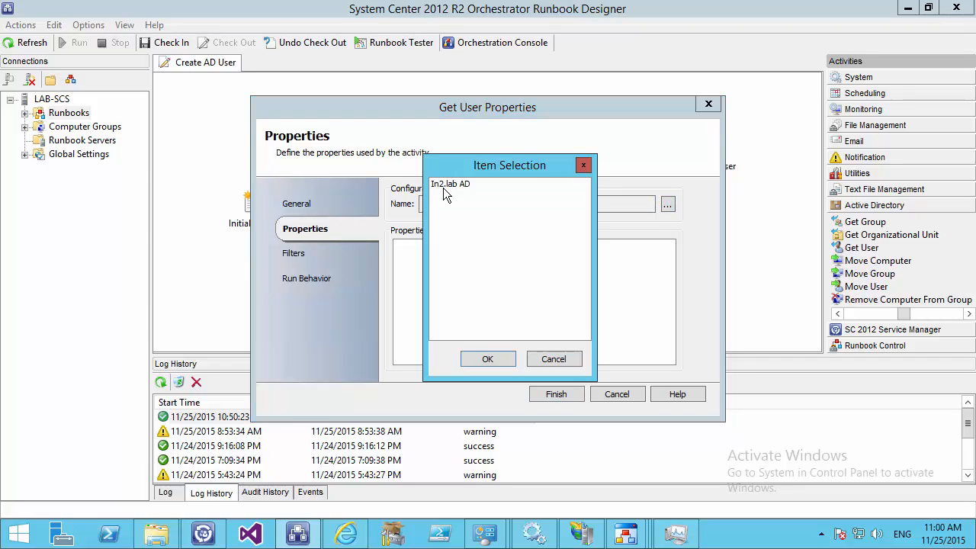
{"action": "double_click", "coordinate": [450, 183]}
Step: Add a Get User filter where User Principal Name equals the published User Name from Manager, and save the activity
{"action": "left_click", "coordinate": [291, 254]}
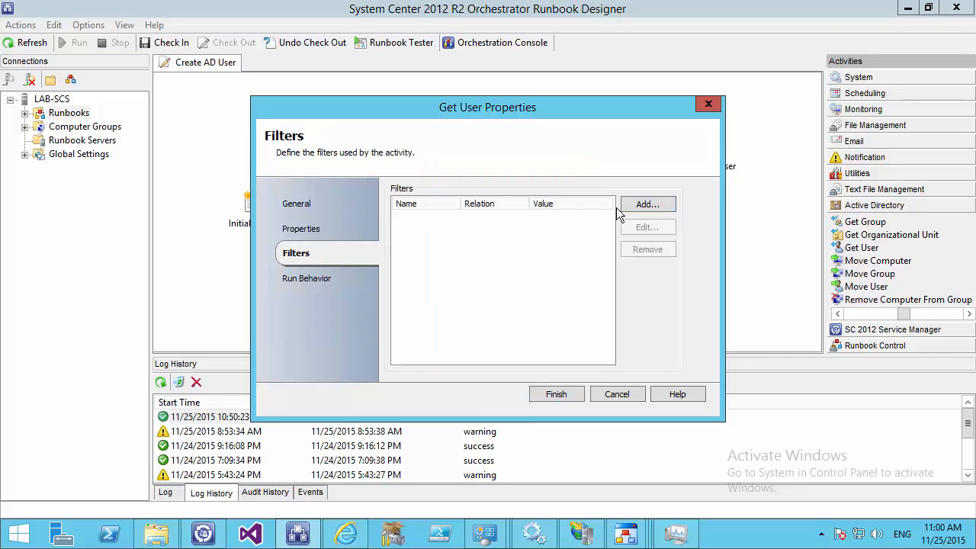
{"action": "left_click", "coordinate": [647, 204]}
{"action": "left_click", "coordinate": [528, 229]}
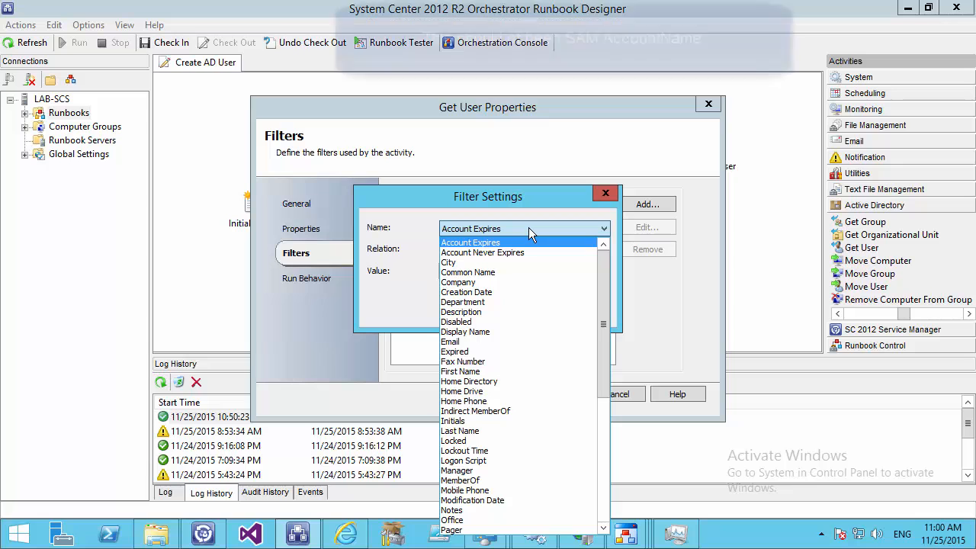
{"action": "key", "text": "u"}
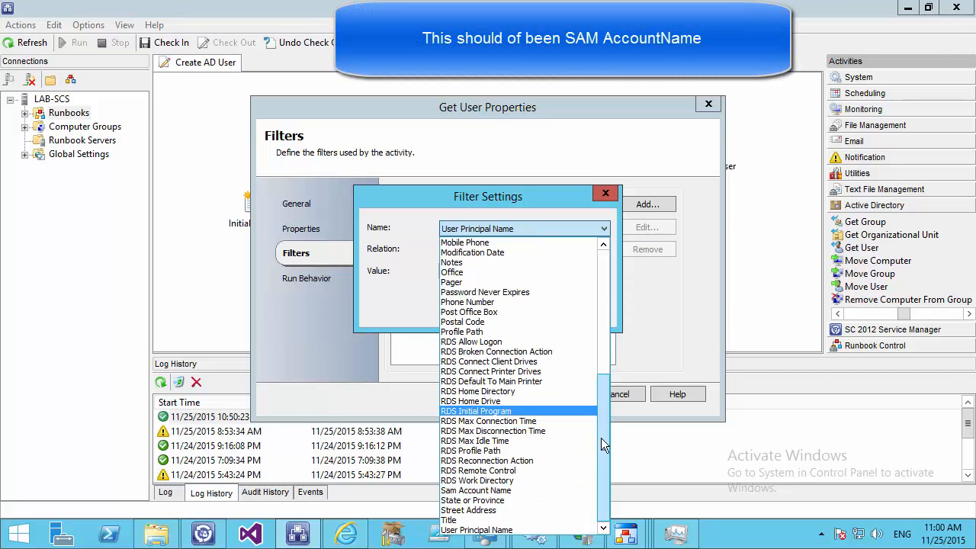
{"action": "left_click", "coordinate": [502, 530]}
{"action": "right_click", "coordinate": [442, 272]}
{"action": "mouse_move", "coordinate": [512, 283]}
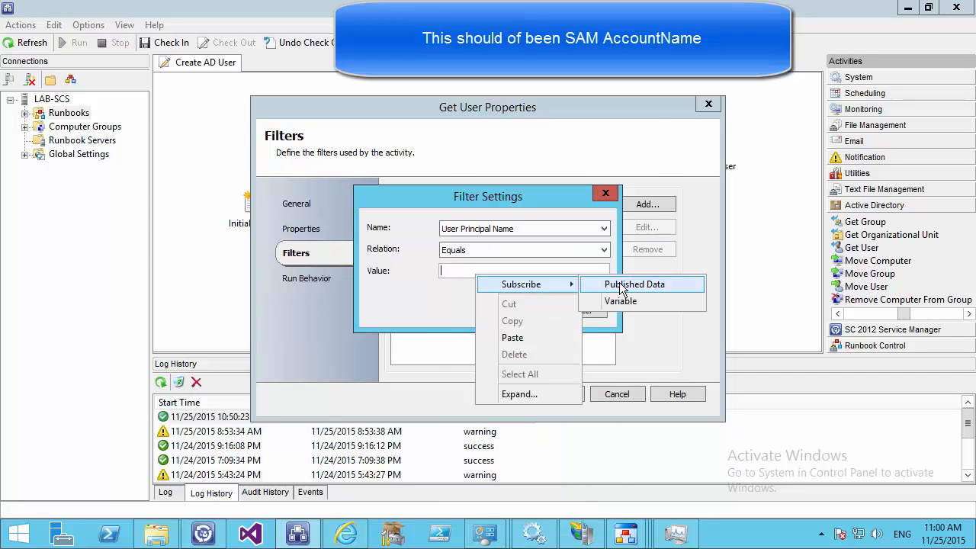
{"action": "left_click", "coordinate": [610, 283]}
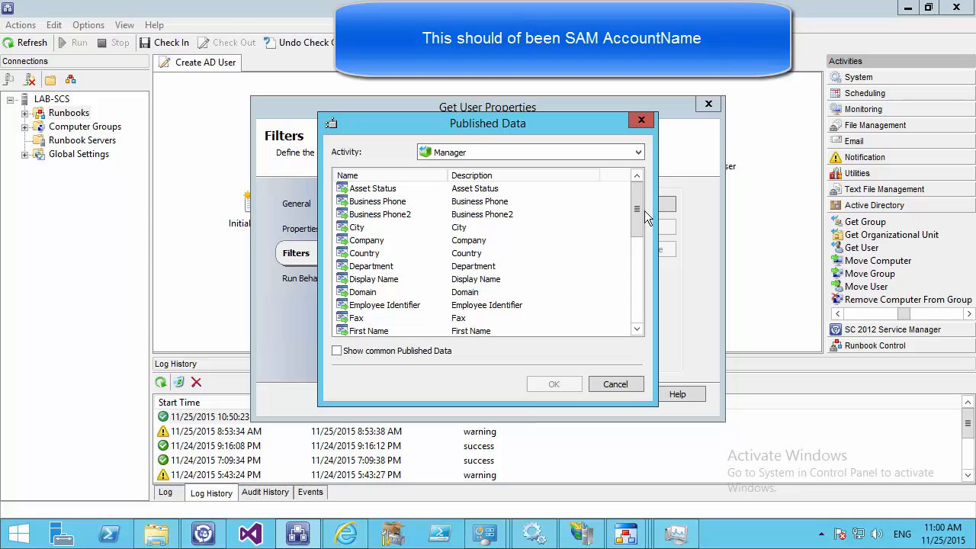
{"action": "scroll", "coordinate": [619, 298], "scroll_direction": "down", "scroll_amount": 8}
{"action": "left_click", "coordinate": [414, 318]}
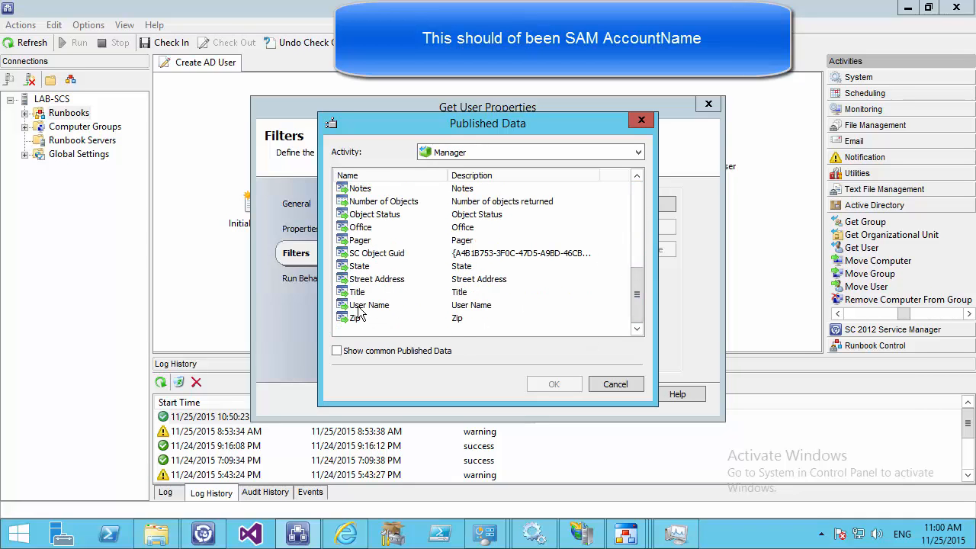
{"action": "double_click", "coordinate": [363, 315]}
{"action": "left_click", "coordinate": [516, 311]}
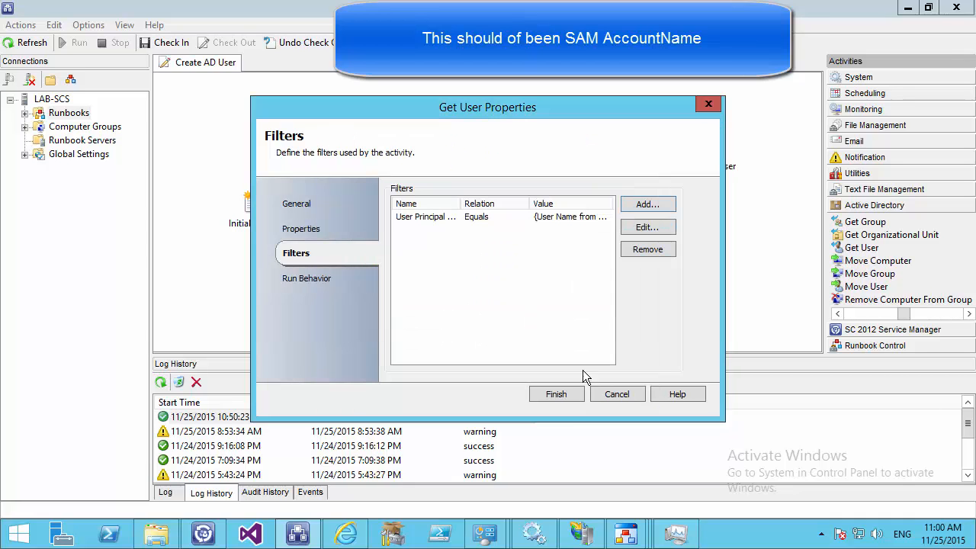
{"action": "left_click", "coordinate": [554, 394]}
Step: Link Get User to Create User and set Create User's Manager property to the Distinguished Name published by Get User
{"action": "left_click_drag", "start_coordinate": [719, 162], "coordinate": [710, 206]}
{"action": "double_click", "coordinate": [711, 205]}
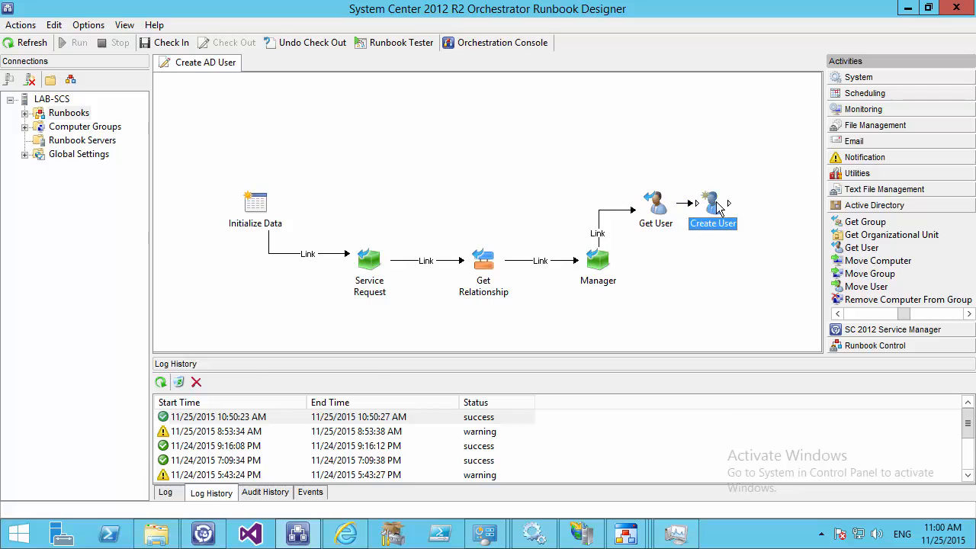
{"action": "left_click", "coordinate": [647, 294]}
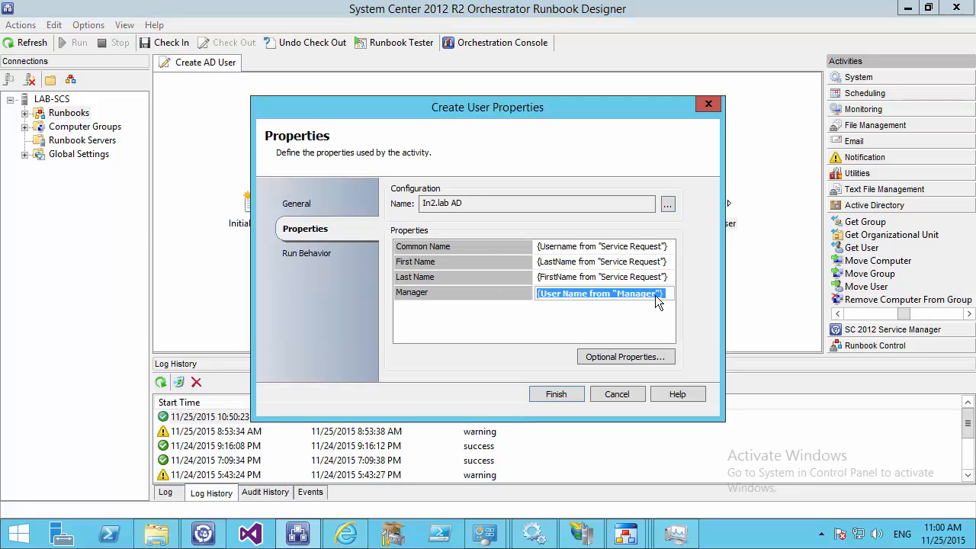
{"action": "key", "text": "Delete"}
{"action": "left_click", "coordinate": [566, 334]}
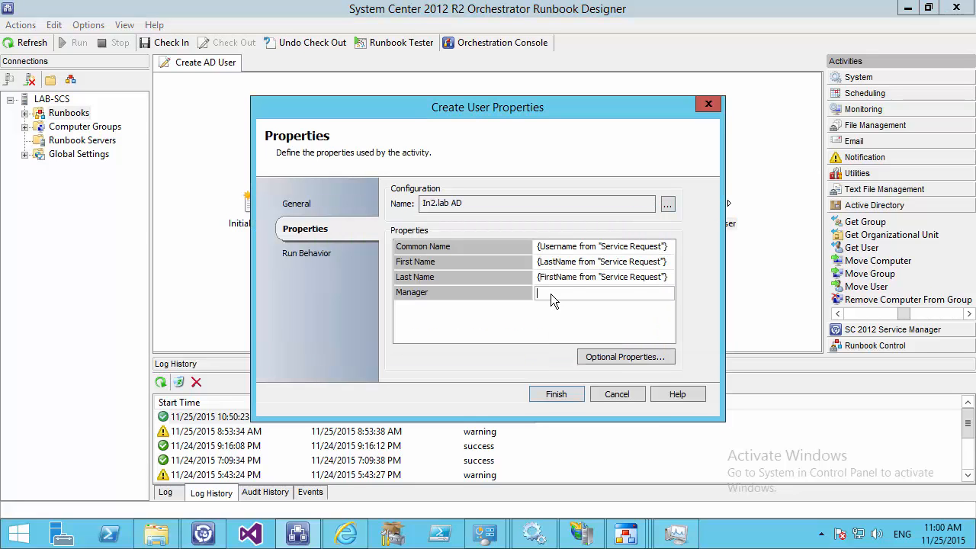
{"action": "right_click", "coordinate": [551, 294]}
{"action": "mouse_move", "coordinate": [645, 304]}
{"action": "left_click", "coordinate": [688, 304]}
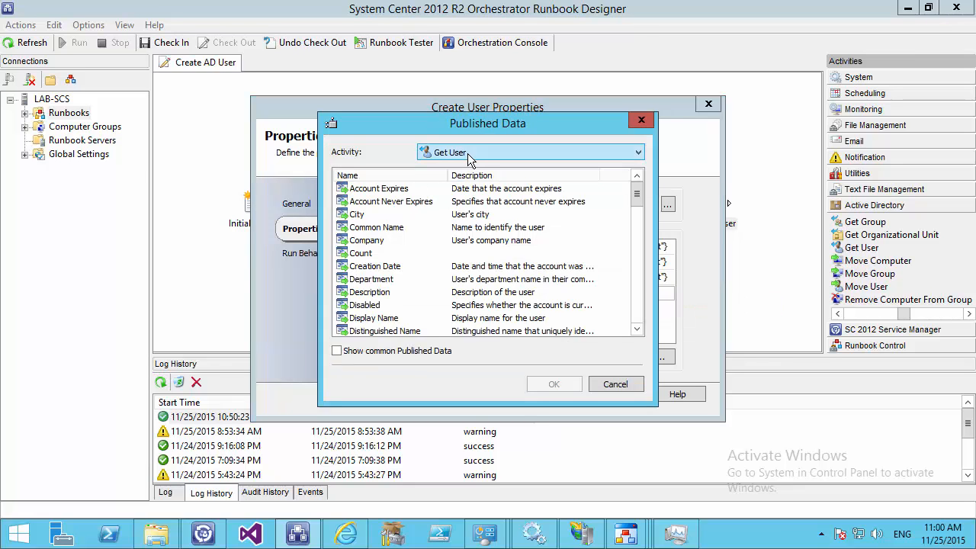
{"action": "double_click", "coordinate": [374, 331]}
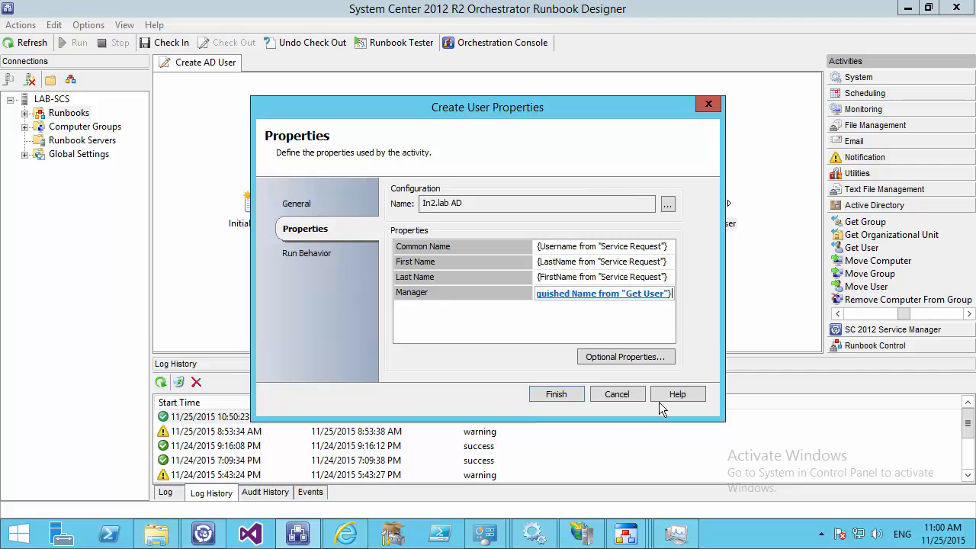
{"action": "left_click", "coordinate": [563, 398]}
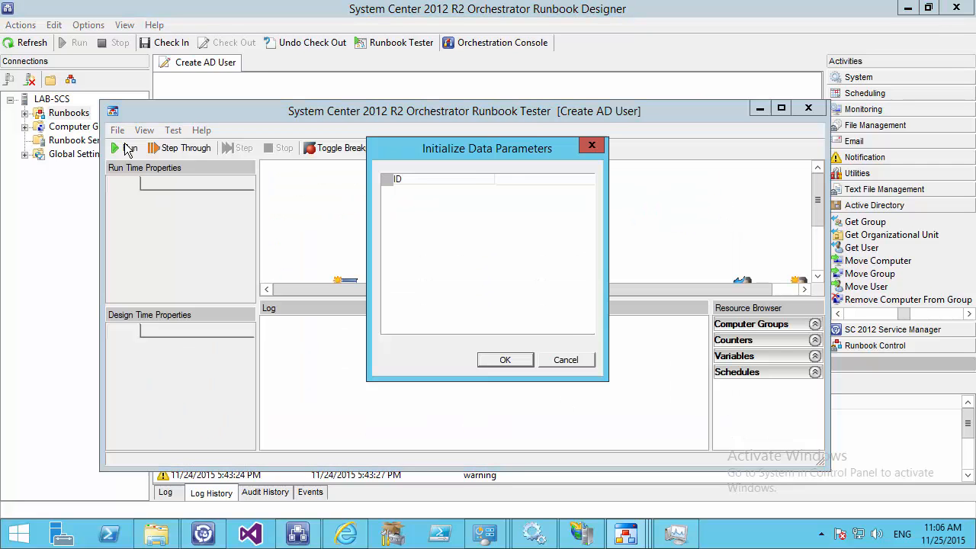
Step: Test-run the Create AD User runbook with the copied ID as its parameter and close the Runbook Tester
{"action": "key", "text": "ctrl+v"}
{"action": "left_click", "coordinate": [501, 359]}
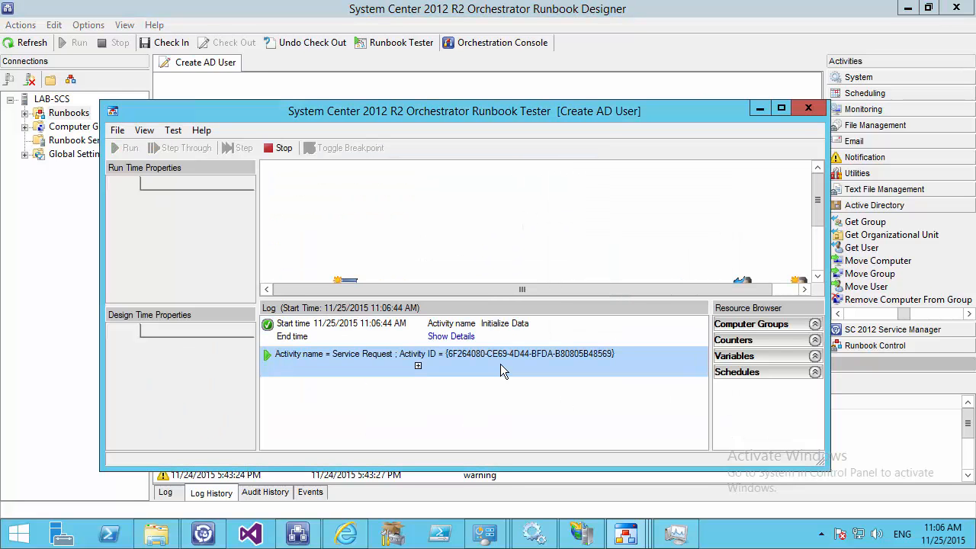
{"action": "left_click", "coordinate": [808, 108]}
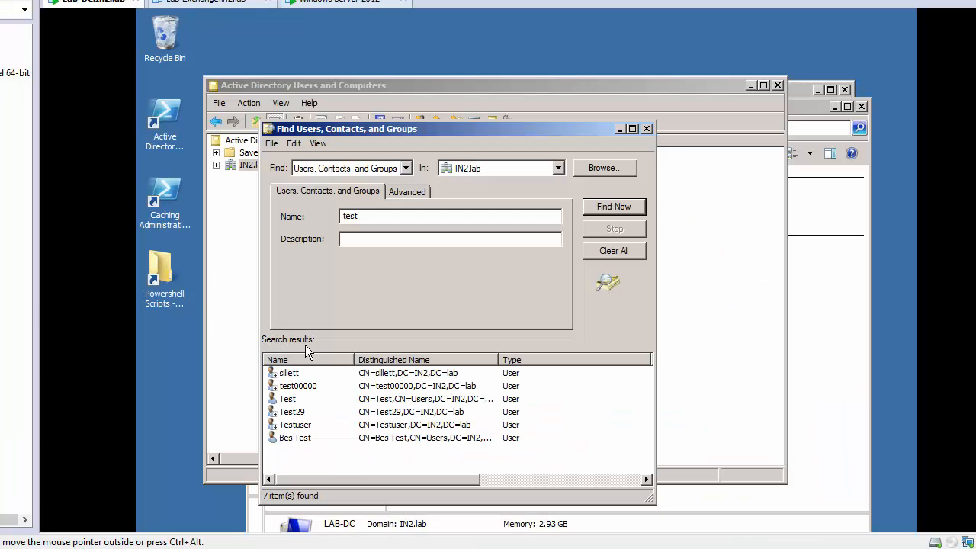
Step: In Active Directory Users and Computers, rerun the search for test and check the Test67 account's organization details
{"action": "key", "text": "Return"}
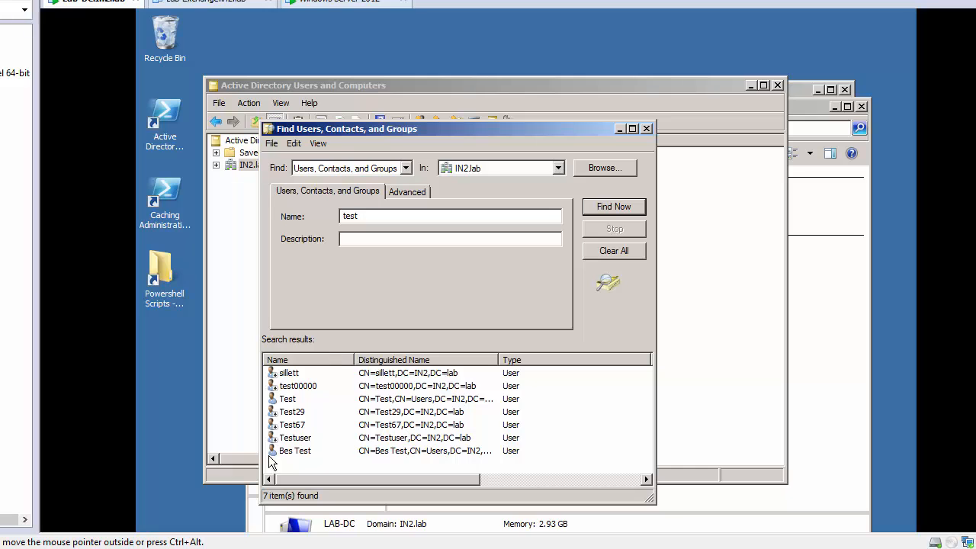
{"action": "double_click", "coordinate": [301, 427]}
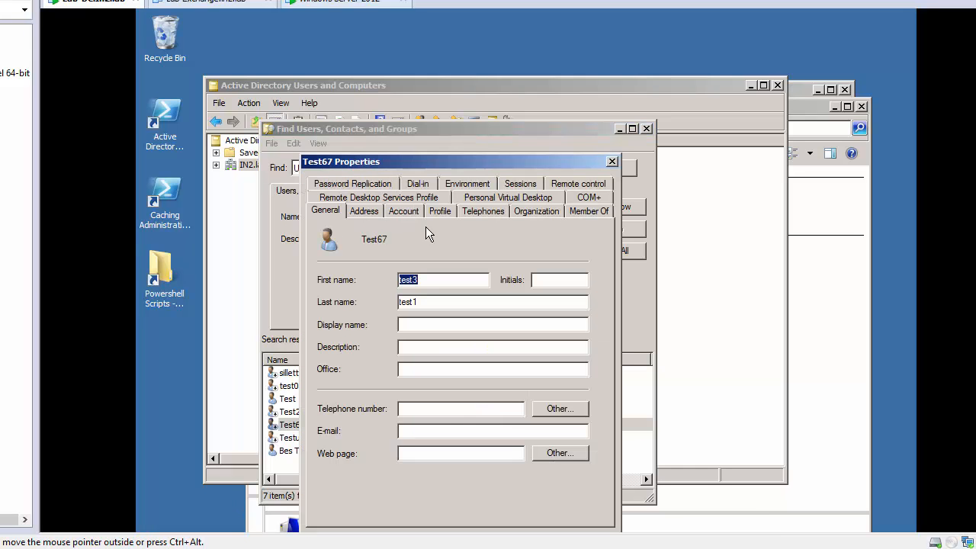
{"action": "left_click", "coordinate": [546, 202]}
{"action": "left_click", "coordinate": [533, 186]}
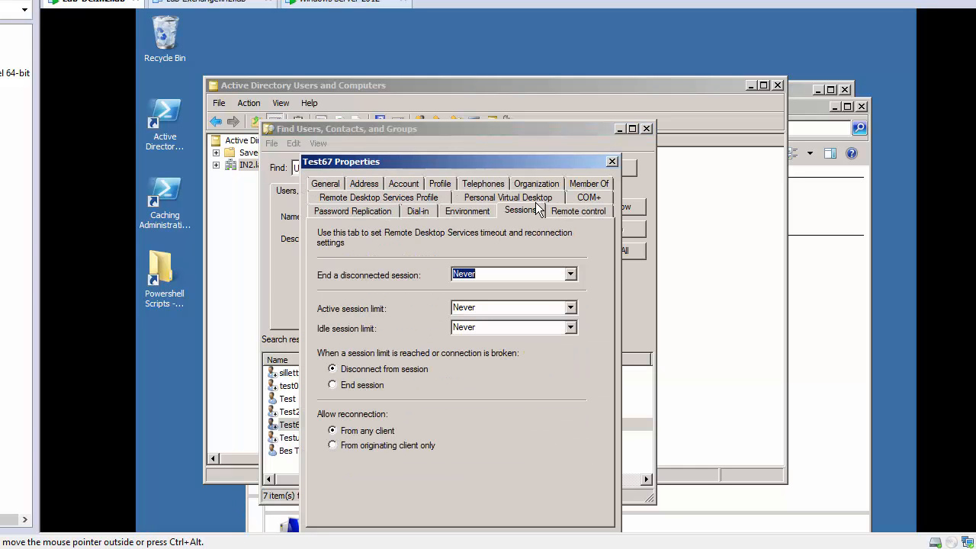
{"action": "left_click", "coordinate": [531, 184]}
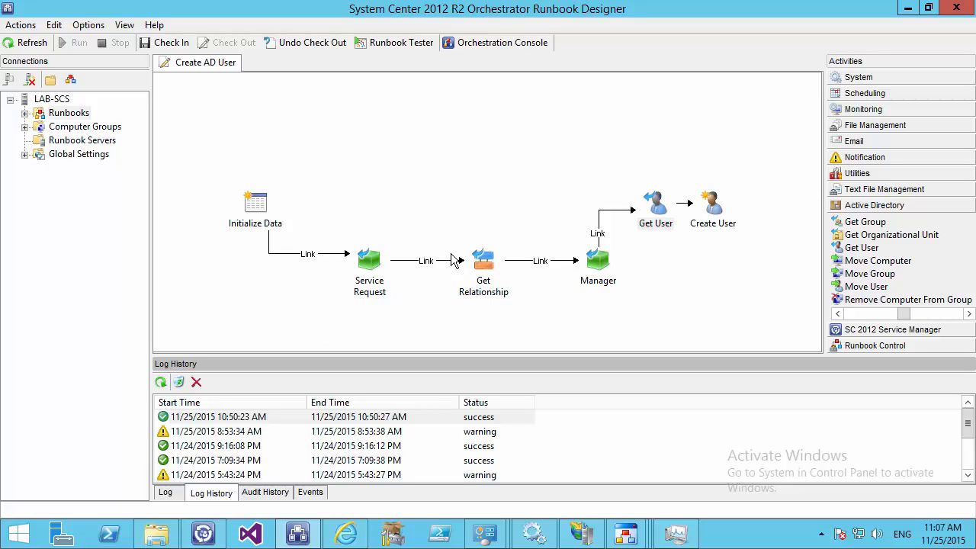
Step: Back in Runbook Designer, review the exclude filter on the link between Get Relationship and Manager without changing it
{"action": "left_click", "coordinate": [504, 298]}
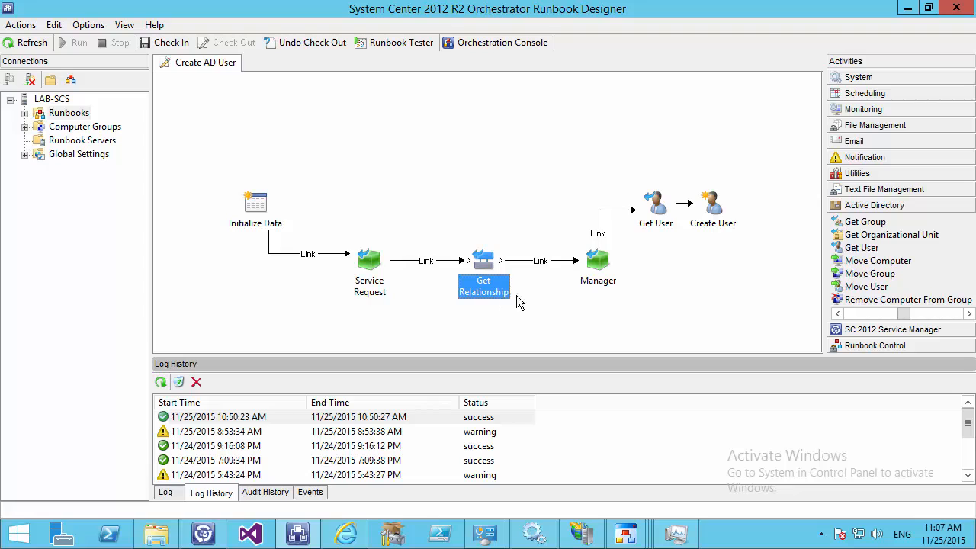
{"action": "left_click", "coordinate": [605, 281]}
{"action": "left_click", "coordinate": [487, 281]}
{"action": "double_click", "coordinate": [543, 264]}
{"action": "left_click", "coordinate": [297, 255]}
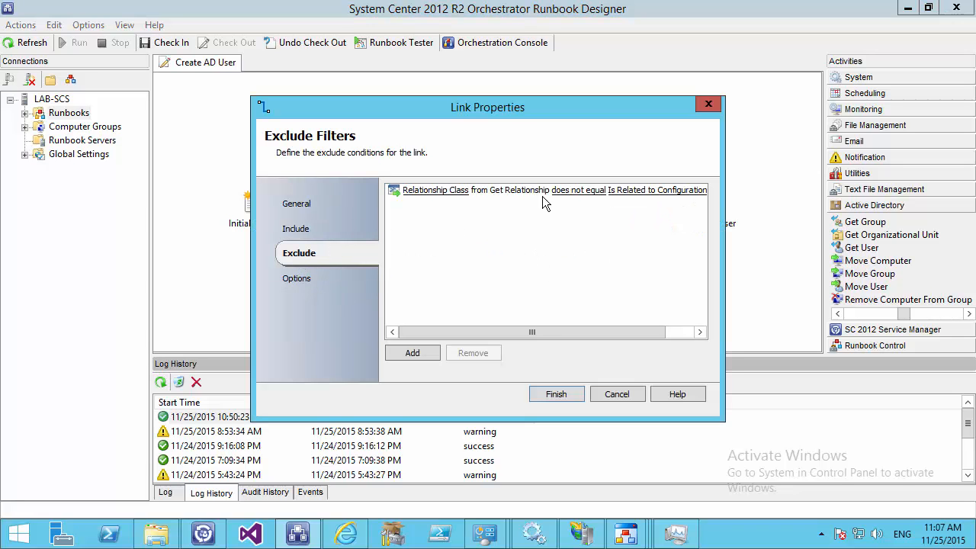
{"action": "left_click", "coordinate": [614, 396]}
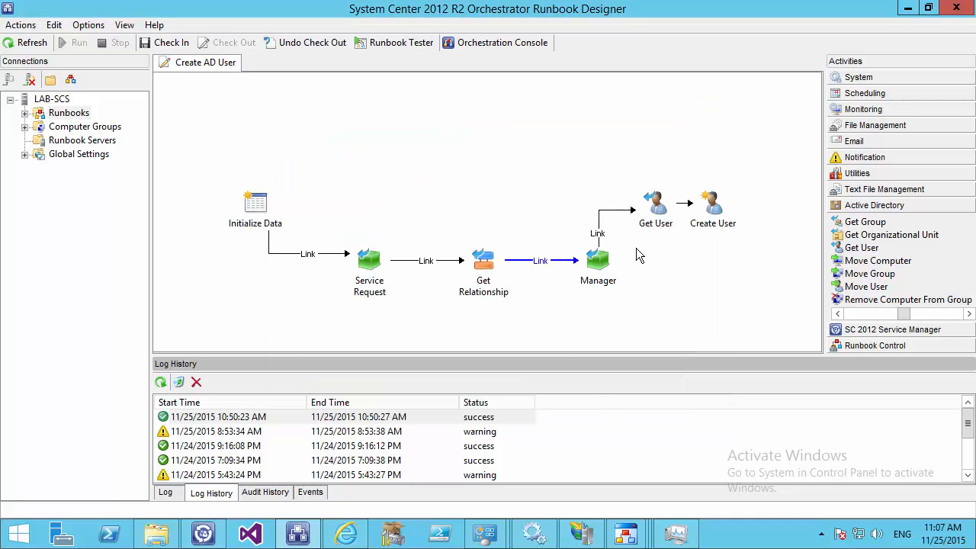
Step: Check the Sam Account filter on the Get User activity and close its properties without changing anything
{"action": "left_click", "coordinate": [594, 276]}
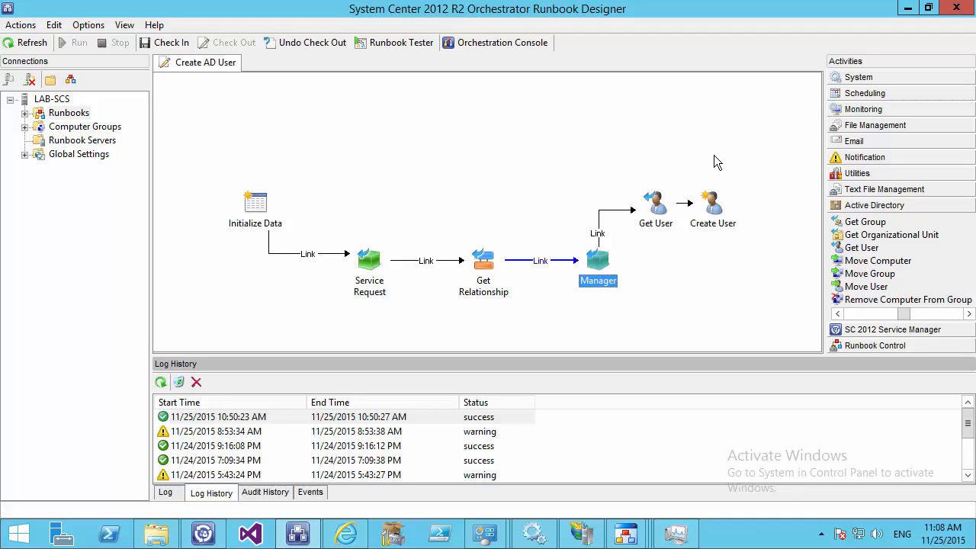
{"action": "left_click", "coordinate": [719, 215]}
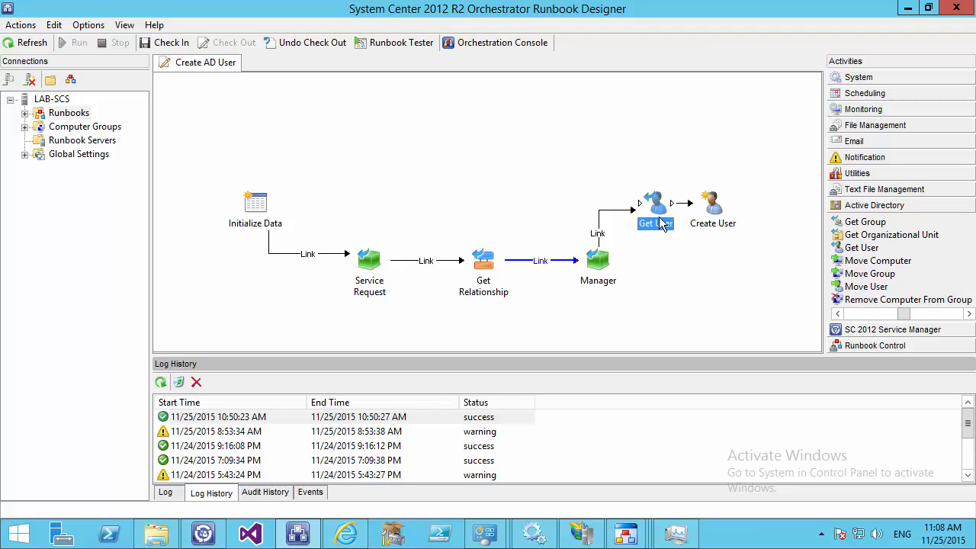
{"action": "left_click", "coordinate": [599, 267]}
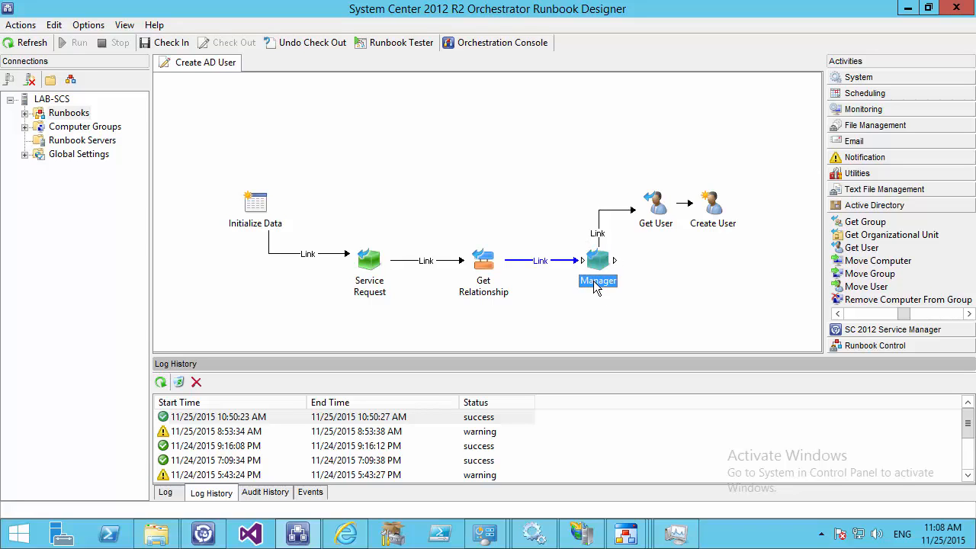
{"action": "double_click", "coordinate": [655, 210]}
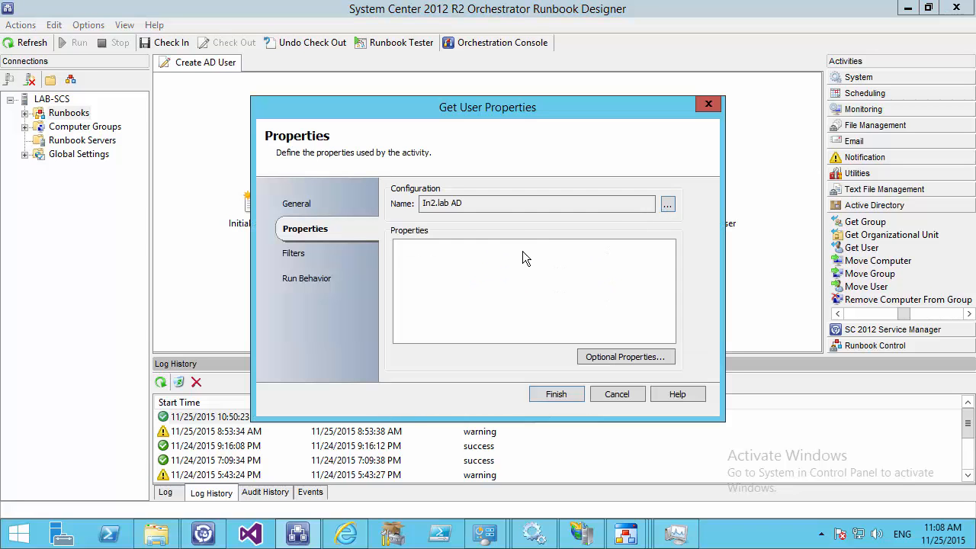
{"action": "left_click", "coordinate": [347, 259]}
{"action": "left_click", "coordinate": [473, 220]}
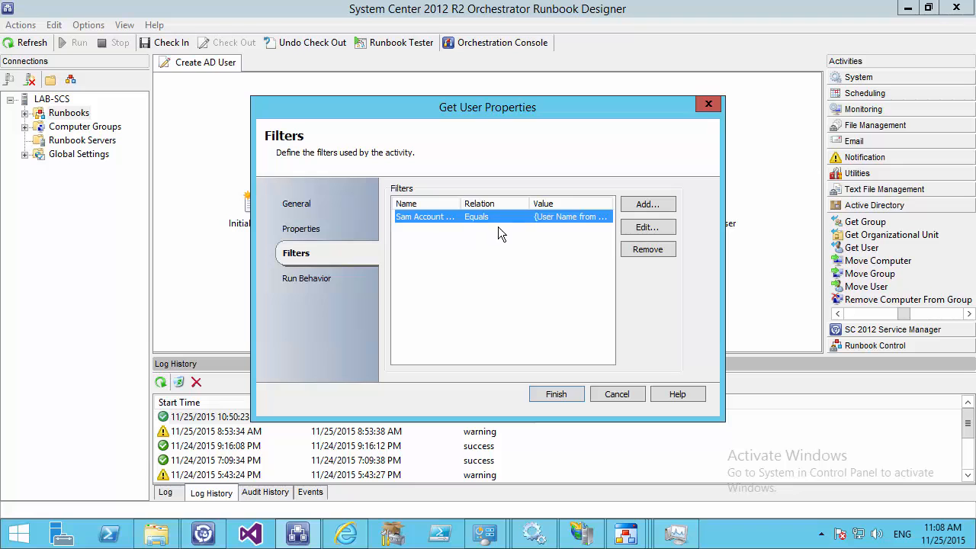
{"action": "left_click", "coordinate": [616, 394]}
Step: Check Create User's Manager property against the Distinguished Name data published by Get User, and close the properties without saving
{"action": "double_click", "coordinate": [715, 214]}
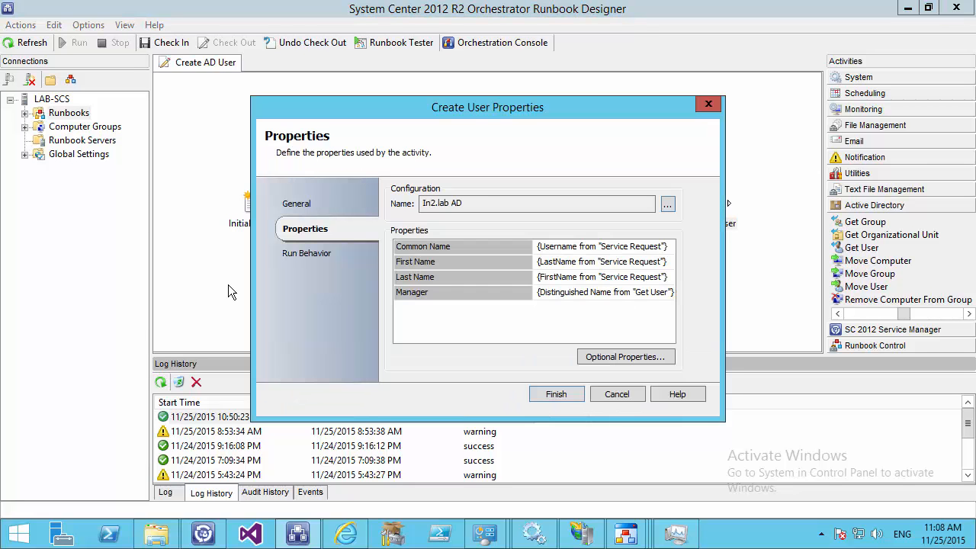
{"action": "left_click", "coordinate": [601, 295]}
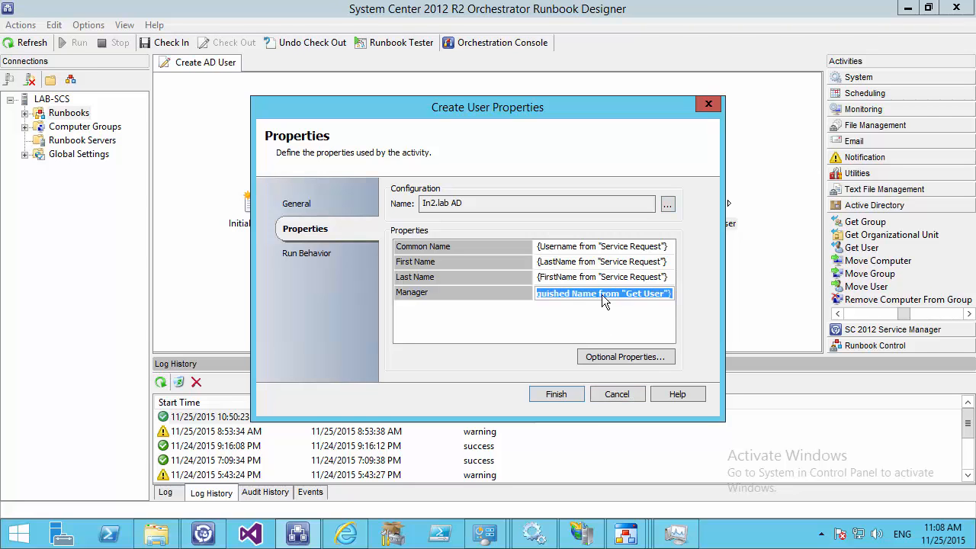
{"action": "right_click", "coordinate": [602, 294]}
{"action": "mouse_move", "coordinate": [648, 303]}
{"action": "left_click", "coordinate": [737, 305]}
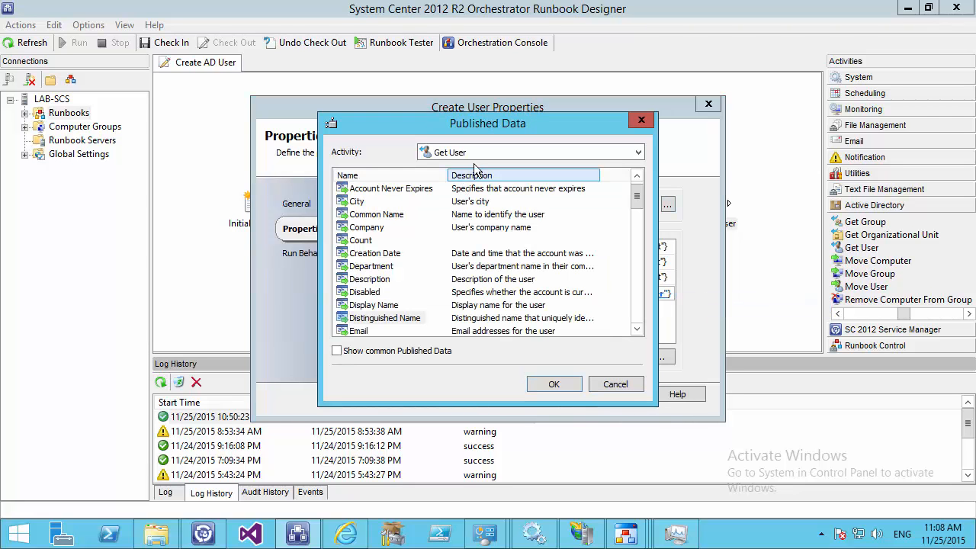
{"action": "mouse_move", "coordinate": [635, 196]}
{"action": "left_mouse_down"}
{"action": "mouse_move", "coordinate": [628, 310]}
{"action": "mouse_move", "coordinate": [626, 187]}
{"action": "left_mouse_up"}
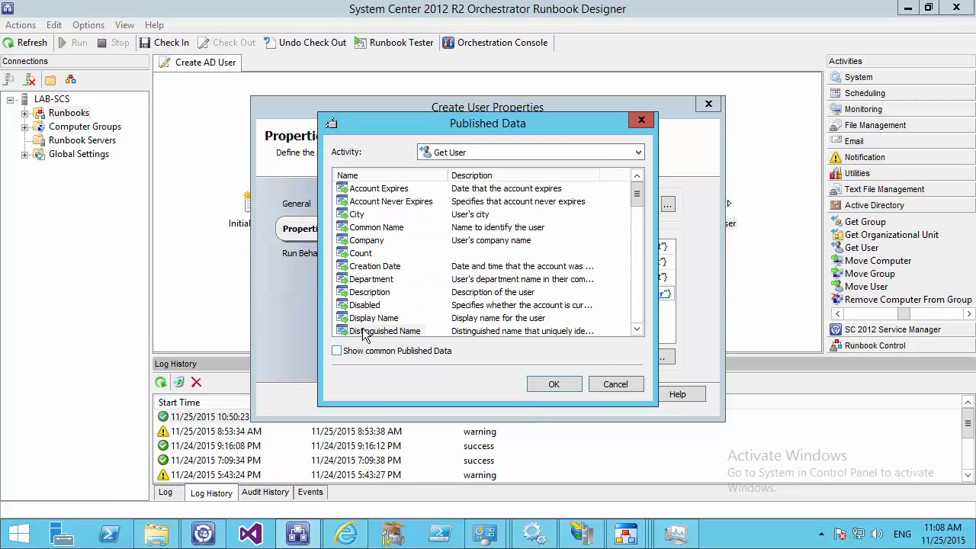
{"action": "double_click", "coordinate": [422, 333]}
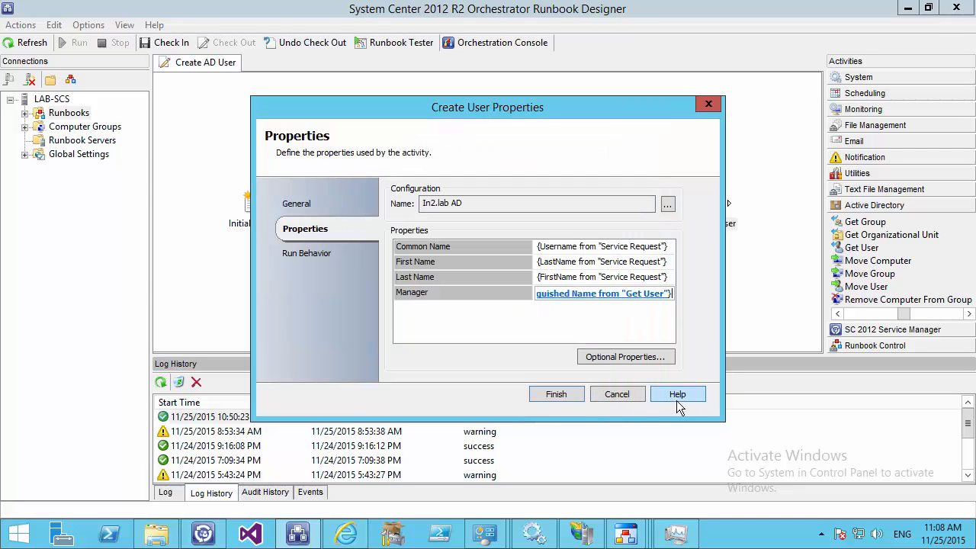
{"action": "left_click", "coordinate": [608, 392]}
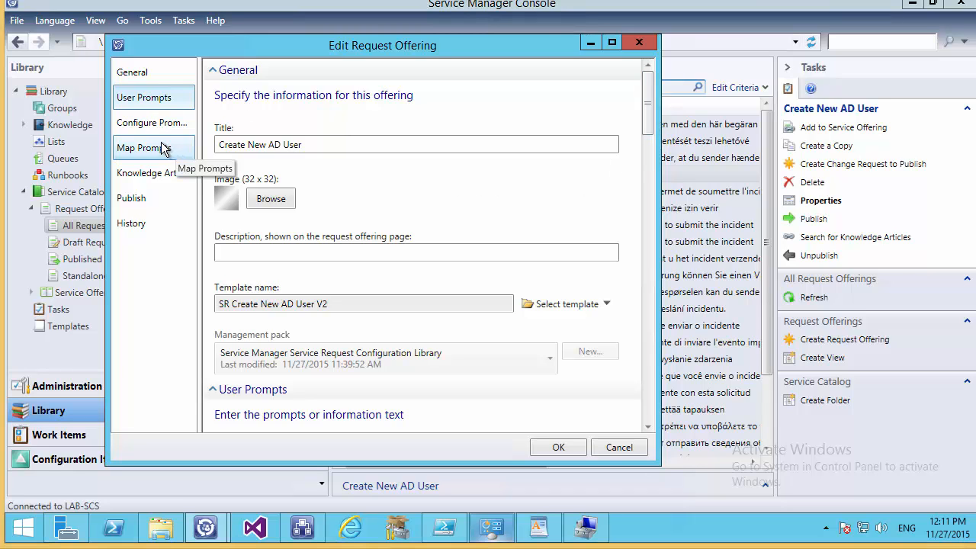
Step: In the Service Manager Console, add a required user prompt named PA with the Query Results type to the Create New AD User offering
{"action": "left_click", "coordinate": [141, 123]}
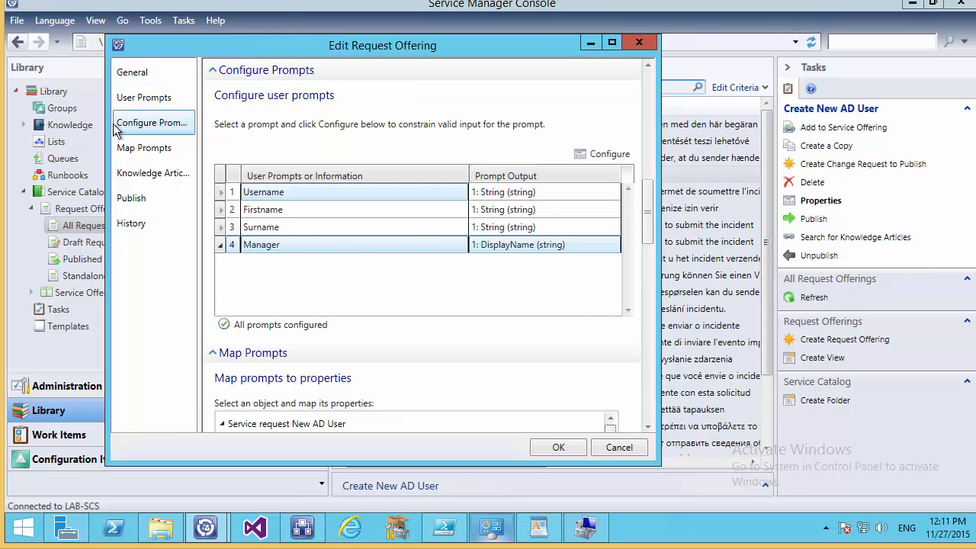
{"action": "left_click", "coordinate": [136, 98]}
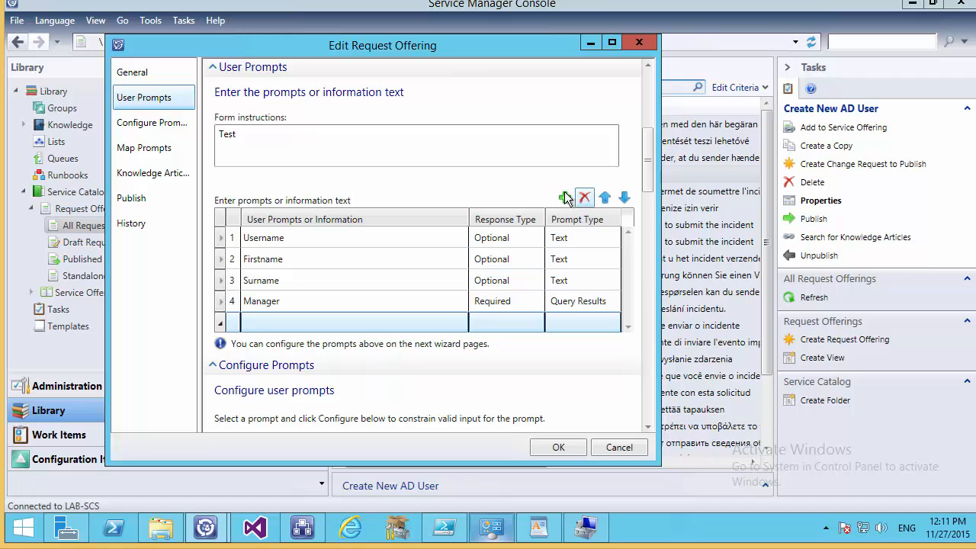
{"action": "left_click", "coordinate": [565, 197]}
{"action": "type", "text": "PA"}
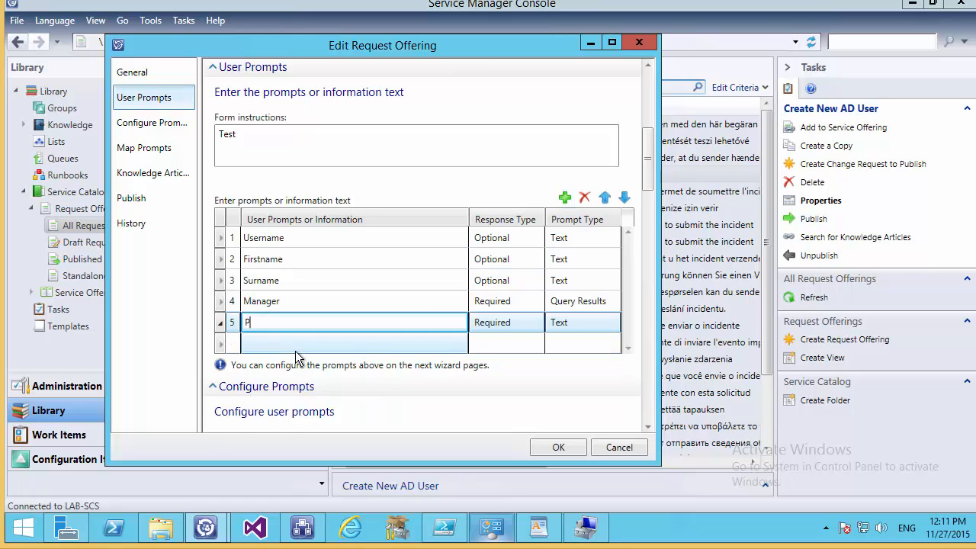
{"action": "left_click", "coordinate": [610, 323]}
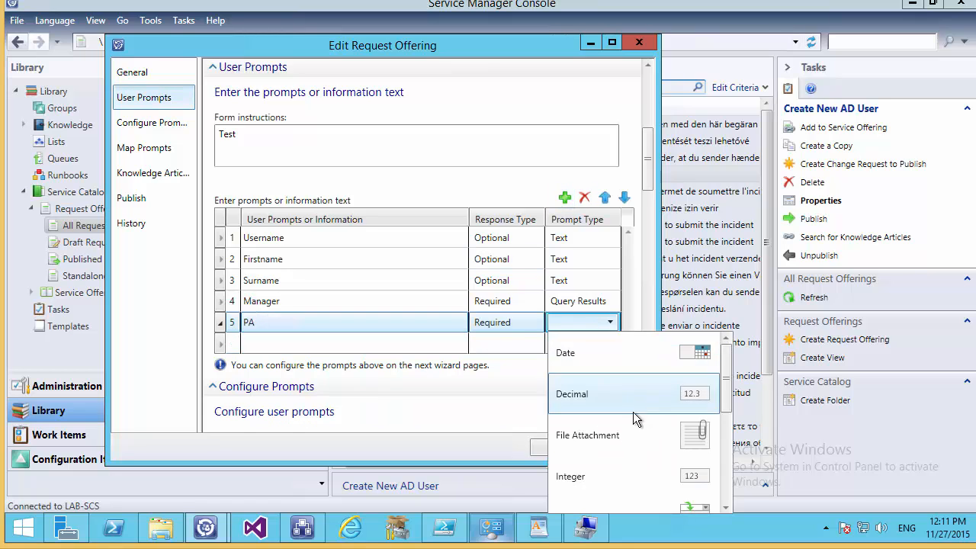
{"action": "scroll", "coordinate": [633, 412], "scroll_direction": "down", "scroll_amount": 3}
{"action": "left_click", "coordinate": [621, 361]}
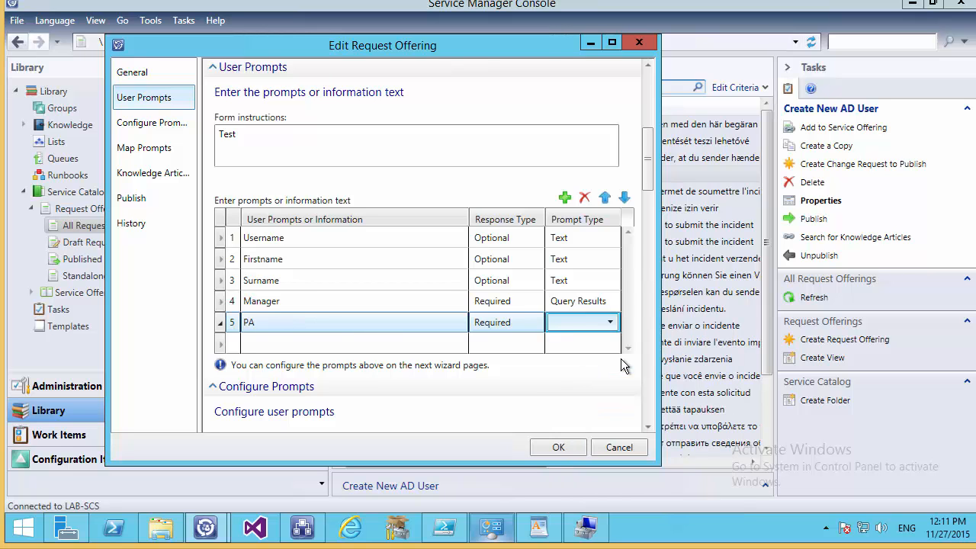
Step: Configure the PA prompt's query to use the Active Directory User class from all basic classes
{"action": "scroll", "coordinate": [496, 305], "scroll_direction": "down", "scroll_amount": 6}
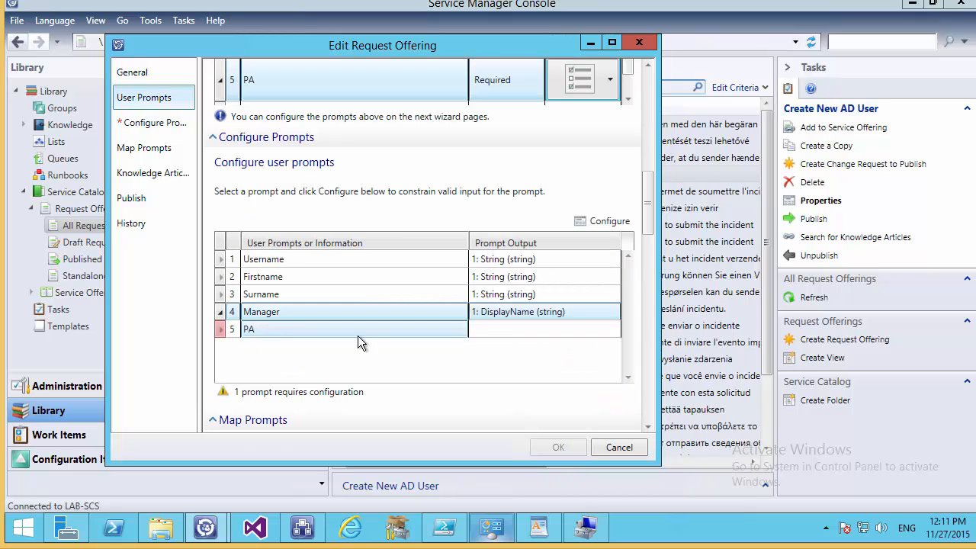
{"action": "left_click", "coordinate": [489, 333]}
{"action": "left_click", "coordinate": [597, 221]}
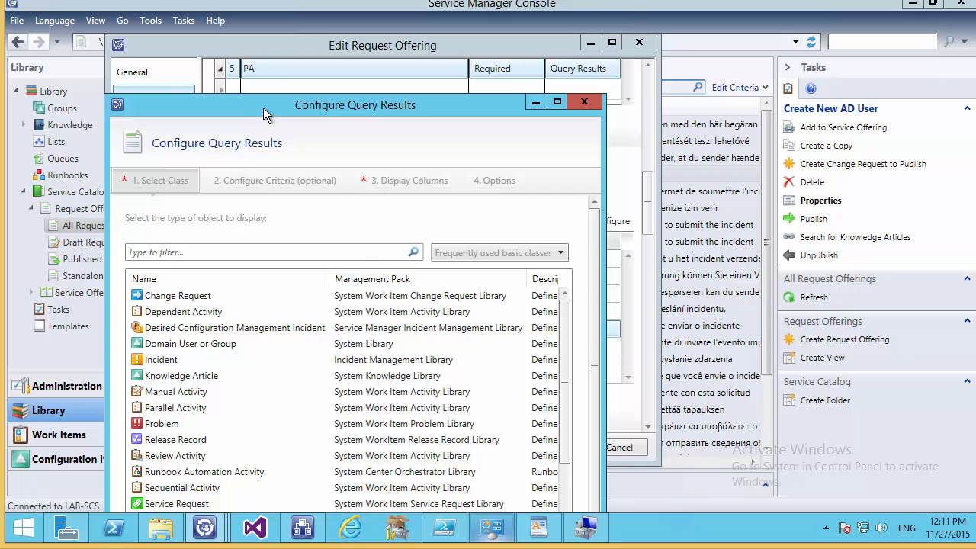
{"action": "left_click_drag", "start_coordinate": [264, 113], "coordinate": [293, 12]}
{"action": "left_click", "coordinate": [198, 245]}
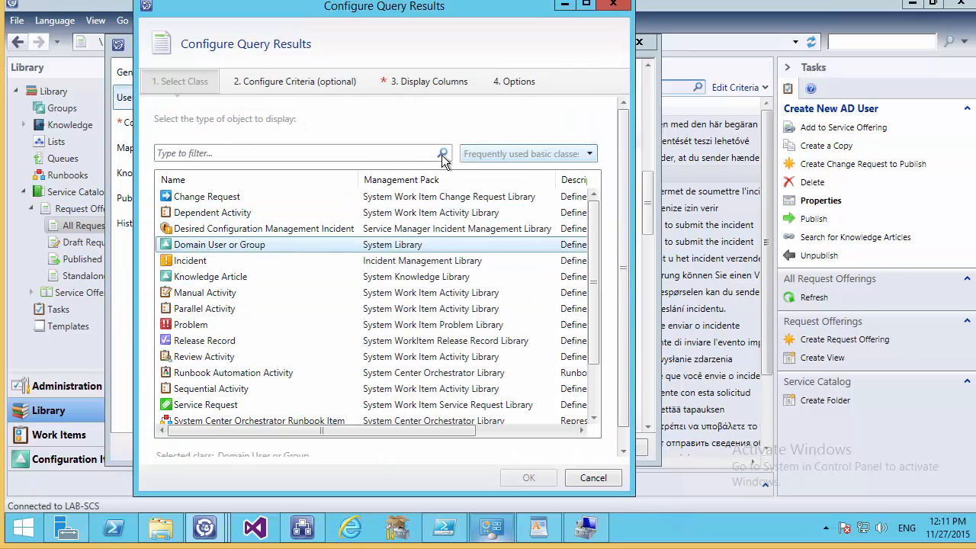
{"action": "left_click", "coordinate": [491, 157]}
{"action": "left_click", "coordinate": [247, 170]}
{"action": "key", "text": "Down"}
{"action": "left_click", "coordinate": [216, 229]}
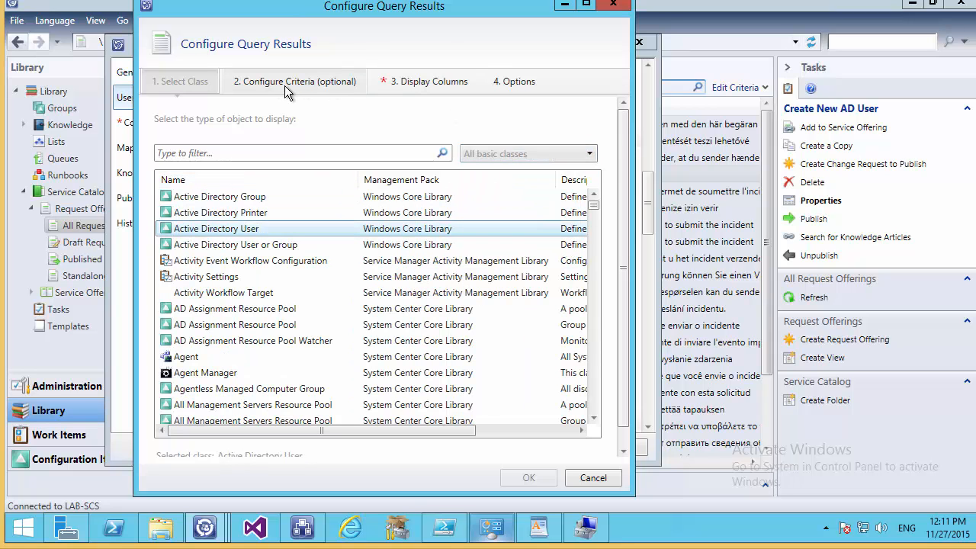
Step: Display the Display Name column, add selected objects to Service request New AD User as related items, and save the offering
{"action": "left_click", "coordinate": [421, 83]}
{"action": "left_click", "coordinate": [431, 167]}
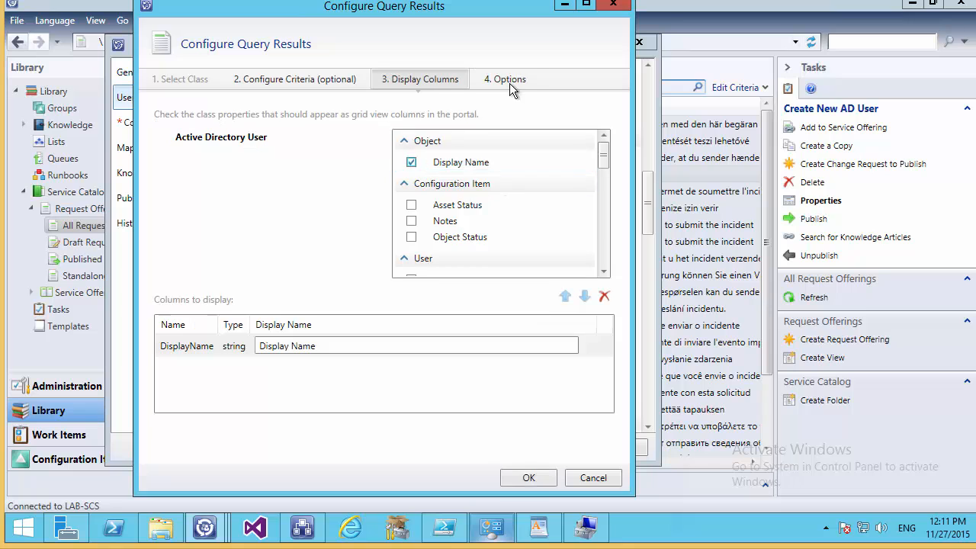
{"action": "left_click", "coordinate": [509, 81]}
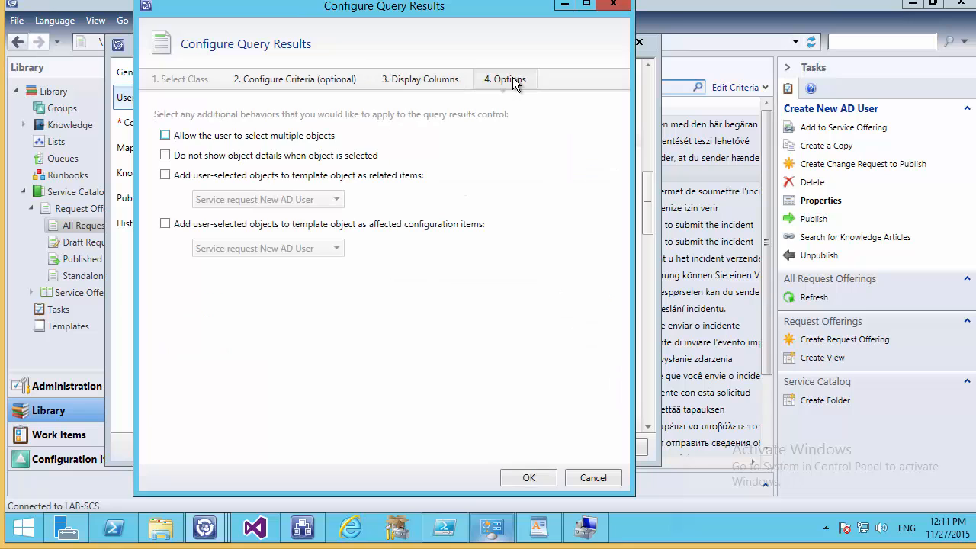
{"action": "left_click", "coordinate": [165, 175]}
{"action": "left_click", "coordinate": [248, 204]}
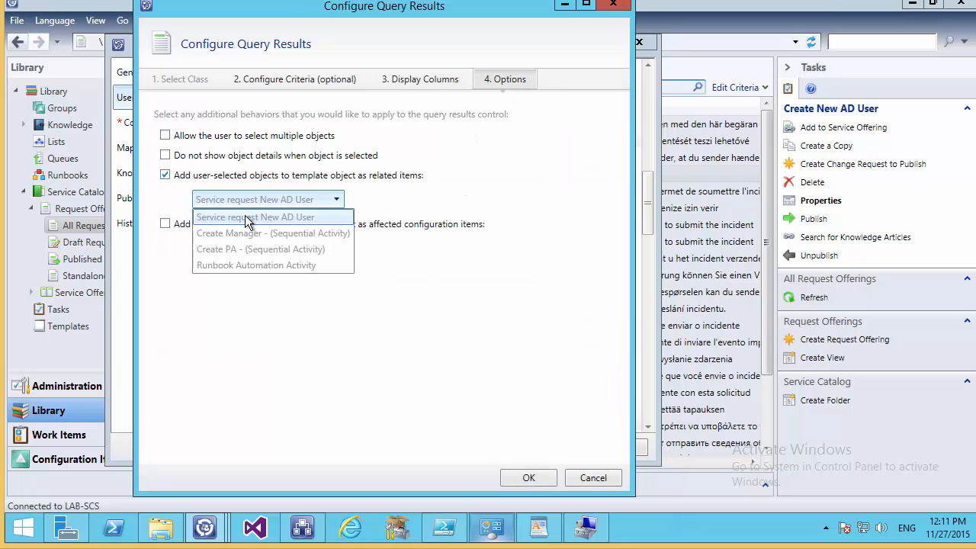
{"action": "left_click", "coordinate": [251, 219]}
{"action": "left_click", "coordinate": [528, 477]}
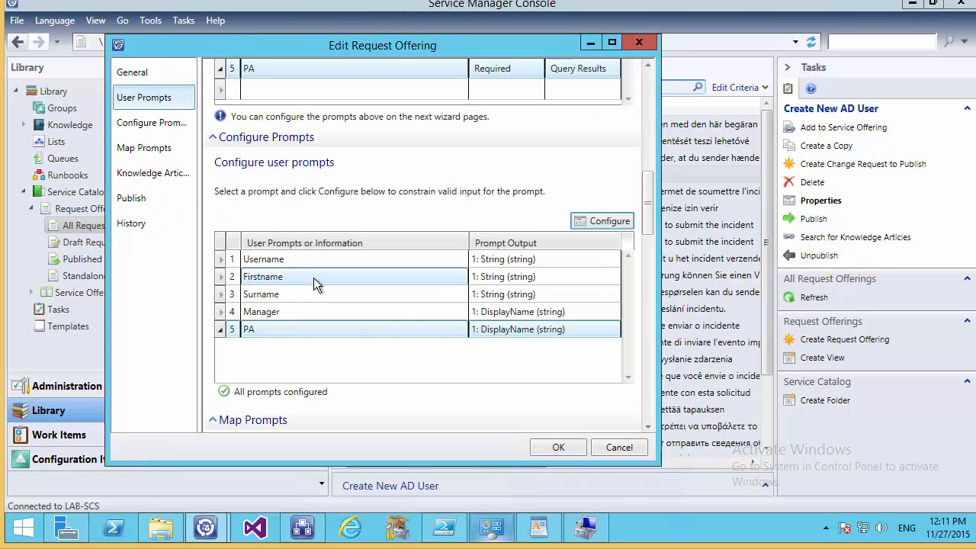
{"action": "left_click", "coordinate": [563, 445]}
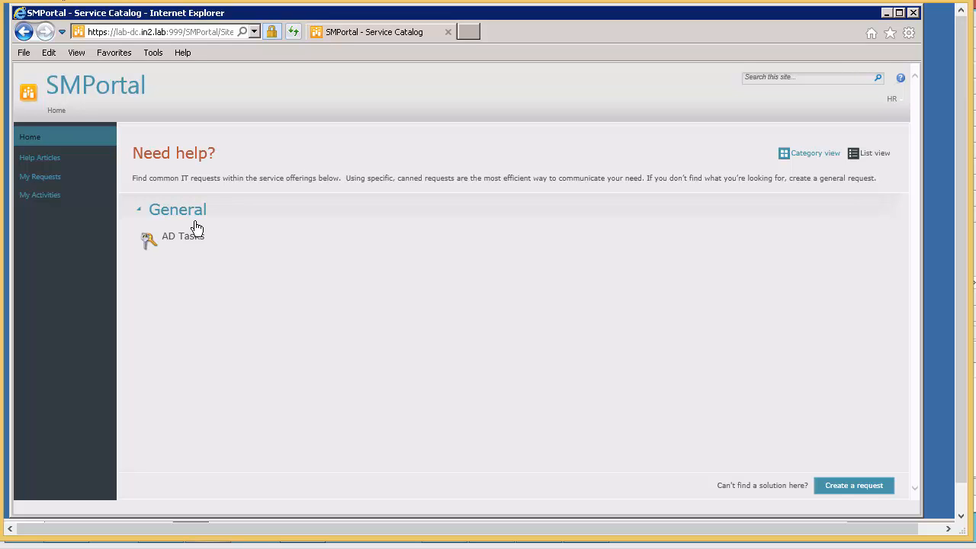
Step: In SMPortal, open the Create New AD User request under AD Tasks and enter the new user's username, first name and surname
{"action": "left_click", "coordinate": [182, 241]}
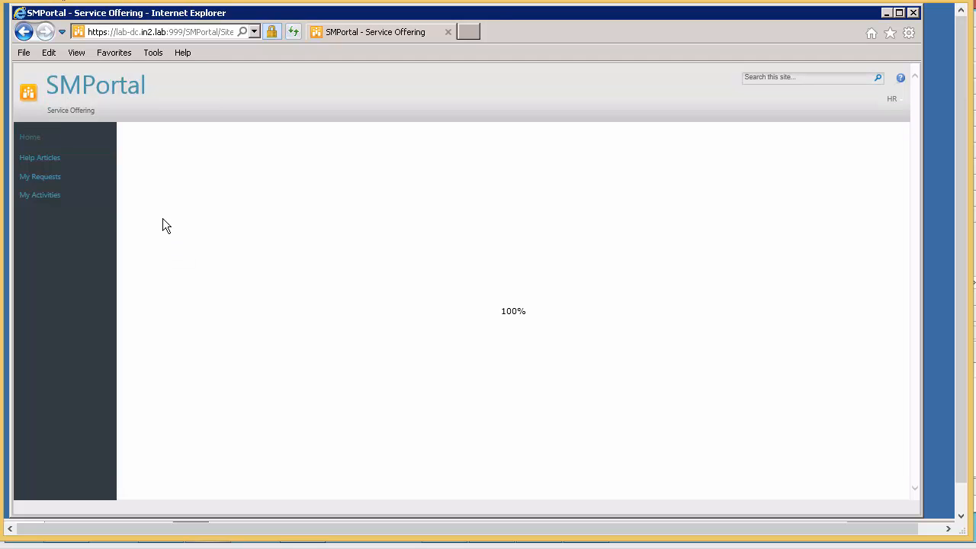
{"action": "left_click", "coordinate": [189, 292]}
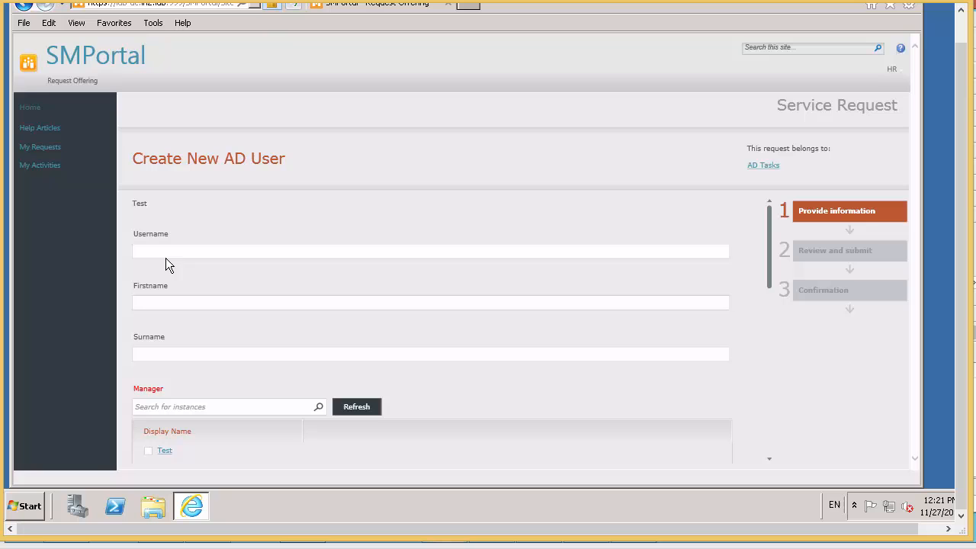
{"action": "left_click", "coordinate": [162, 252]}
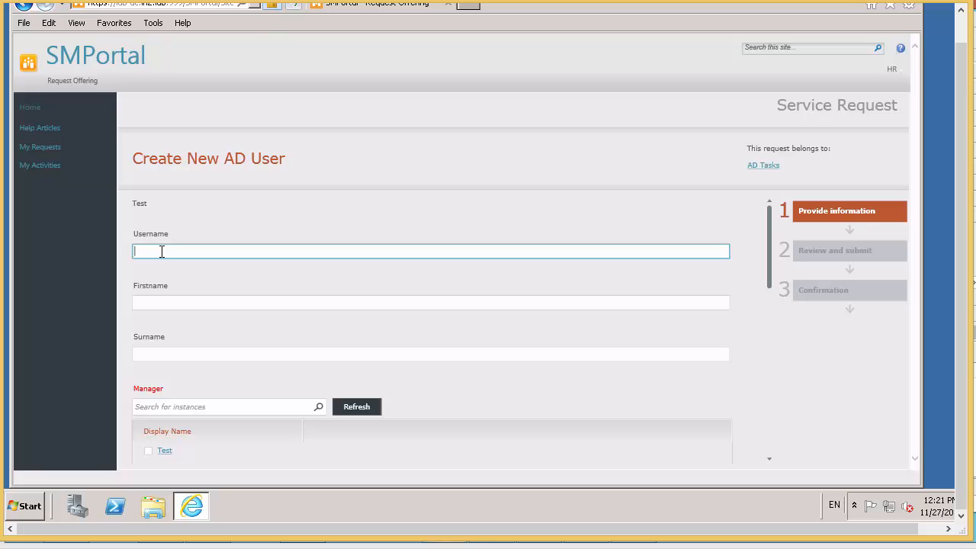
{"action": "type", "text": "Sillett8989"}
{"action": "left_click", "coordinate": [159, 303]}
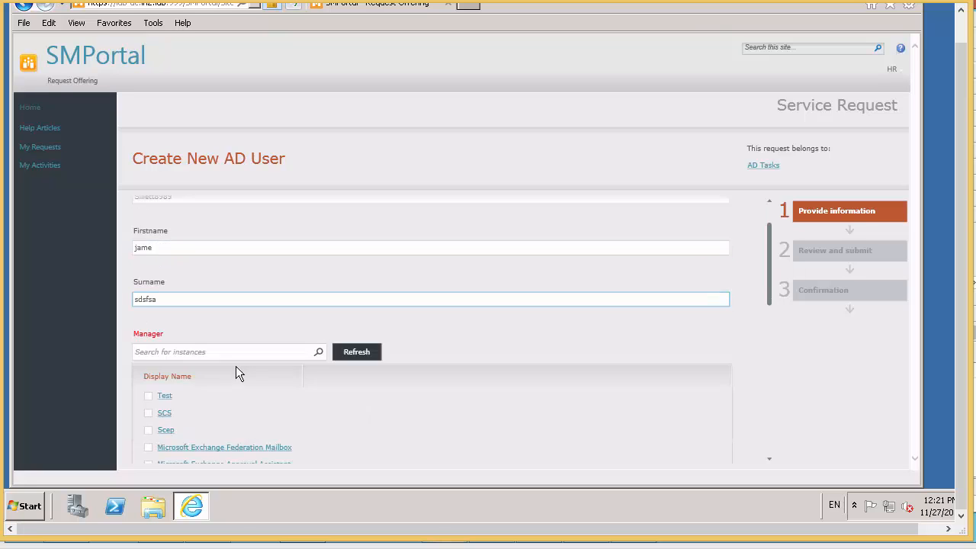
Step: Select IN2\Testuser as the Manager and IN2\Test59 as the PA, and submit the request
{"action": "scroll", "coordinate": [229, 360], "scroll_direction": "down", "scroll_amount": 3}
{"action": "left_click", "coordinate": [147, 423]}
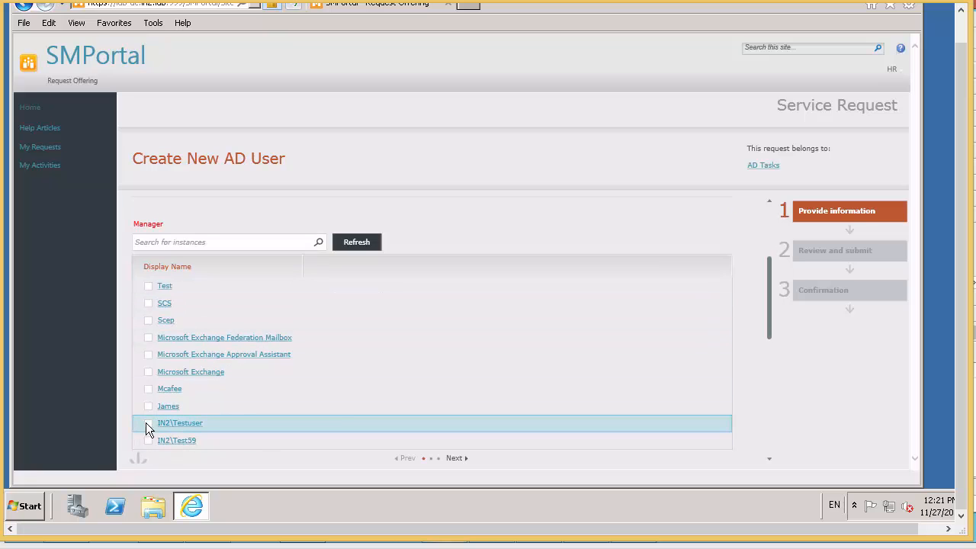
{"action": "scroll", "coordinate": [346, 420], "scroll_direction": "down", "scroll_amount": 2}
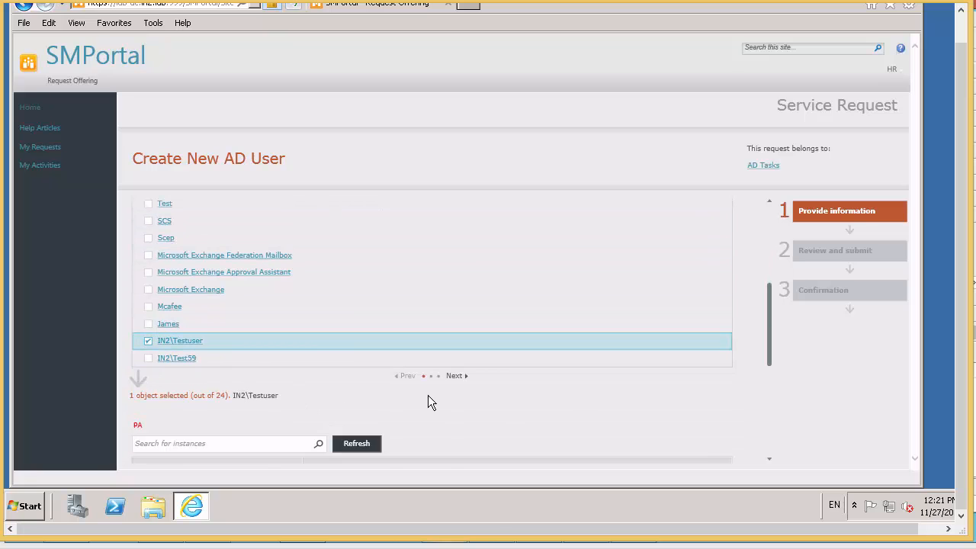
{"action": "left_click_drag", "start_coordinate": [773, 336], "coordinate": [758, 406]}
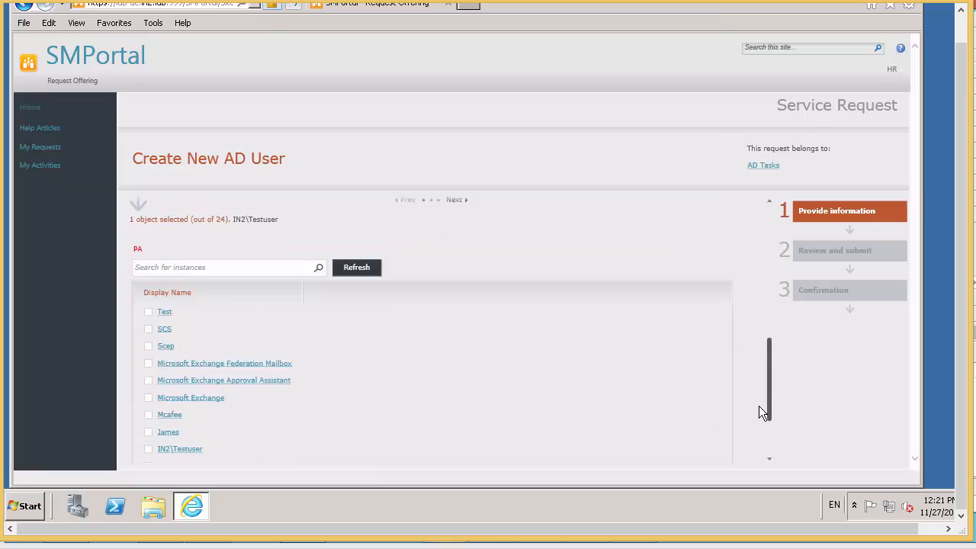
{"action": "left_click", "coordinate": [148, 391]}
{"action": "left_click", "coordinate": [660, 464]}
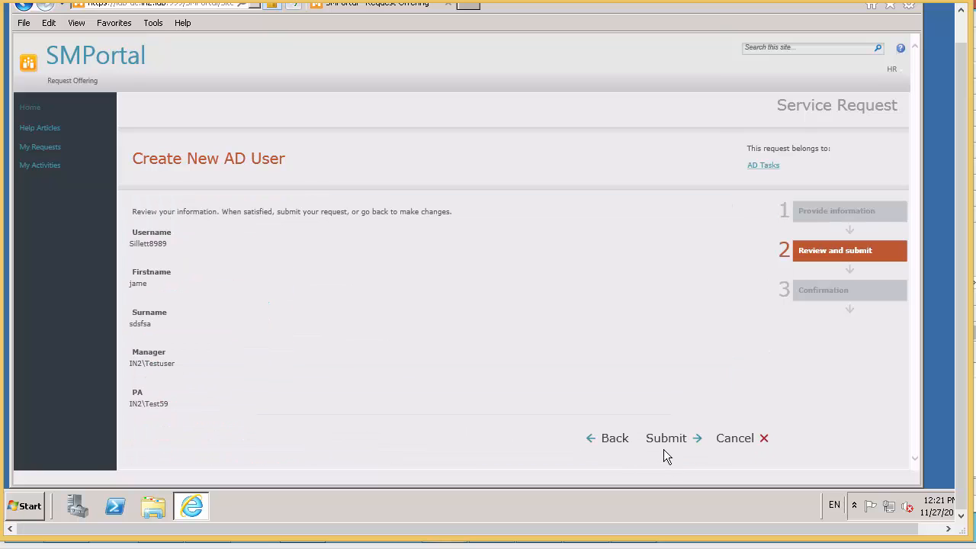
{"action": "left_click", "coordinate": [669, 436]}
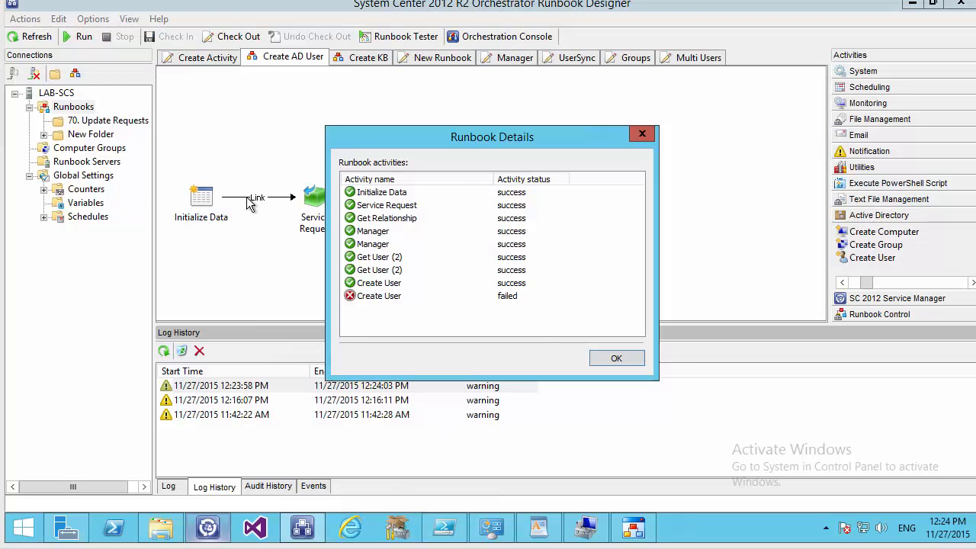
Step: In Runbook Designer, examine the repeated Manager and Get User (2) entries in the latest Create AD User run's details
{"action": "left_click", "coordinate": [374, 232]}
{"action": "left_click", "coordinate": [374, 245]}
{"action": "left_click", "coordinate": [374, 258]}
{"action": "left_click", "coordinate": [372, 270]}
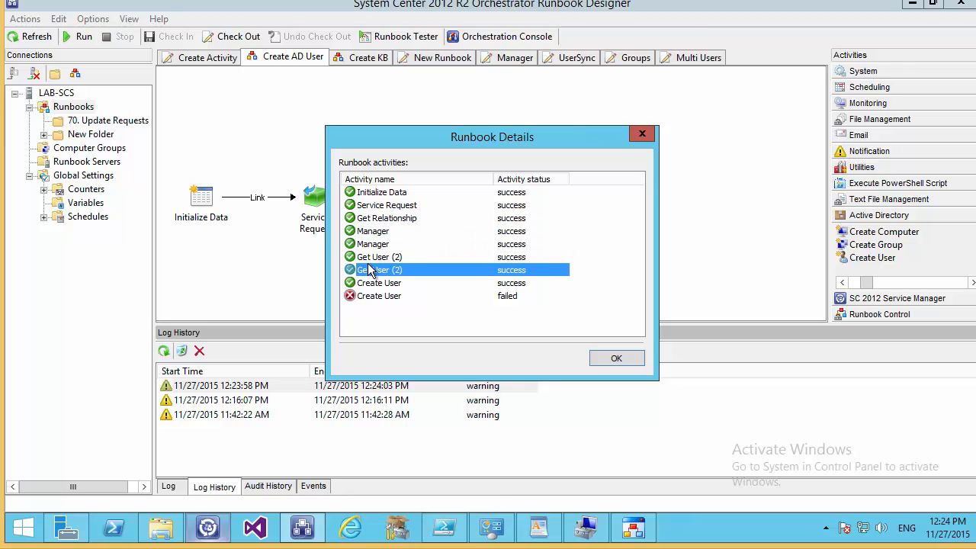
Step: Copy the ID published by the Initialize Data activity in the latest Create AD User run, and close the run details
{"action": "left_click", "coordinate": [372, 259]}
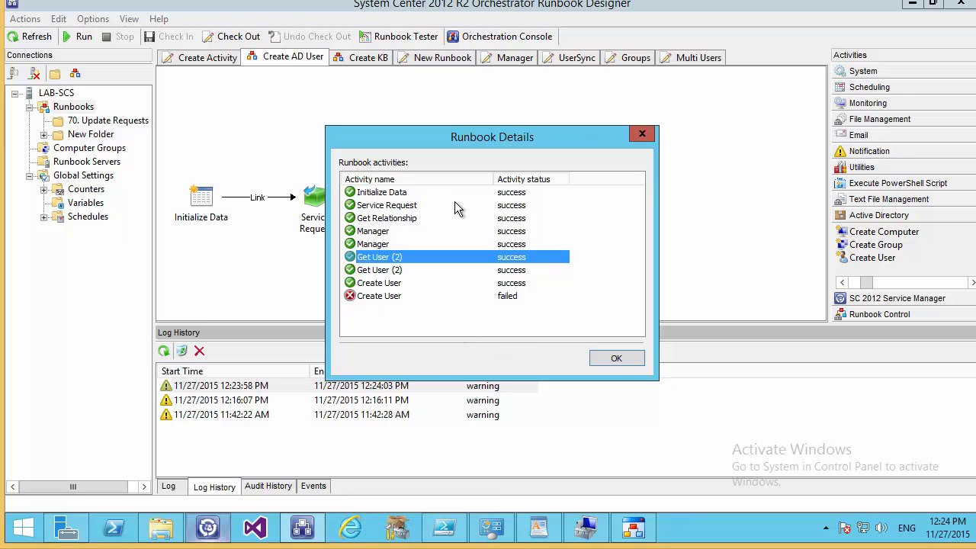
{"action": "left_click", "coordinate": [616, 360]}
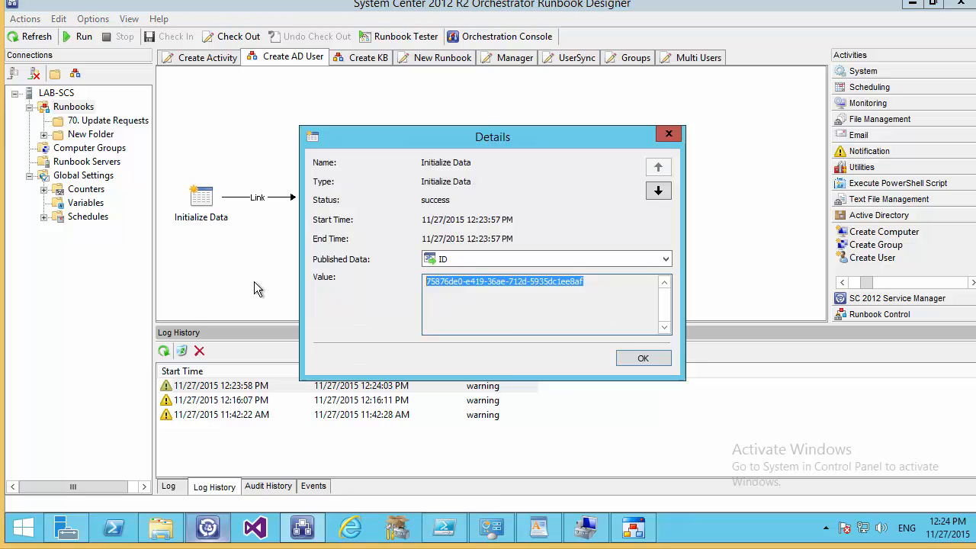
{"action": "right_click", "coordinate": [480, 273]}
{"action": "left_click", "coordinate": [516, 324]}
{"action": "left_click", "coordinate": [621, 356]}
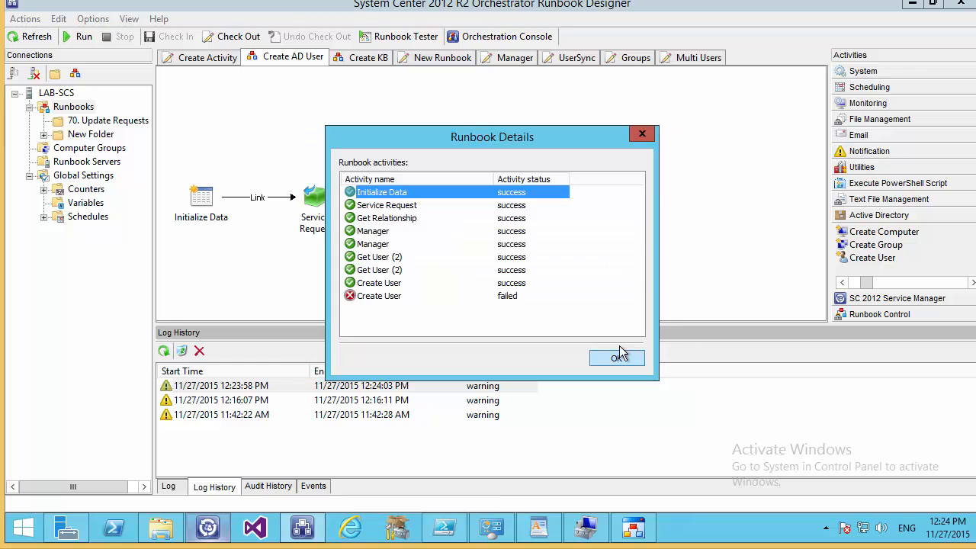
{"action": "left_click", "coordinate": [633, 362]}
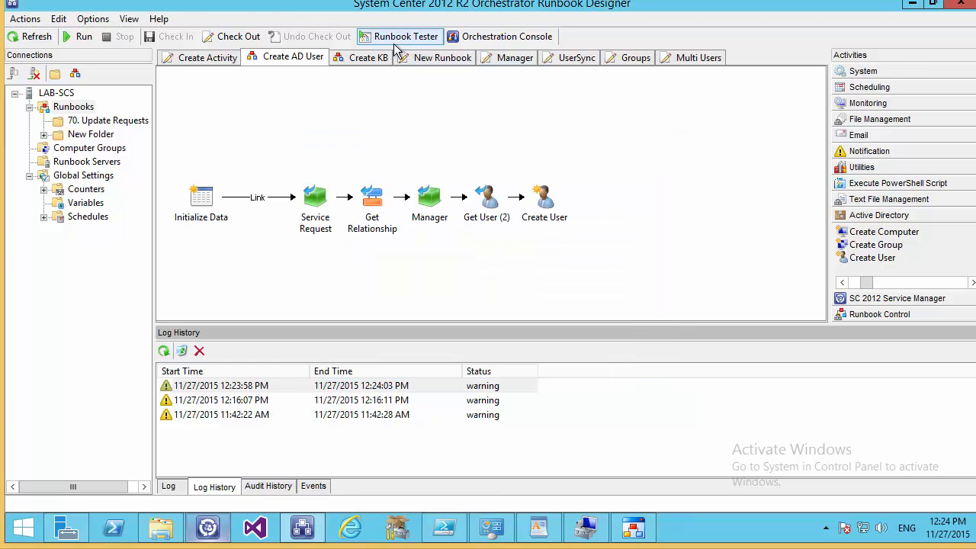
Step: Test the Create AD User runbook in Runbook Tester with the copied ID as the Initialize Data parameter, in a maximized window
{"action": "left_click", "coordinate": [396, 39]}
{"action": "left_click", "coordinate": [149, 162]}
{"action": "right_click", "coordinate": [518, 173]}
{"action": "left_click", "coordinate": [553, 238]}
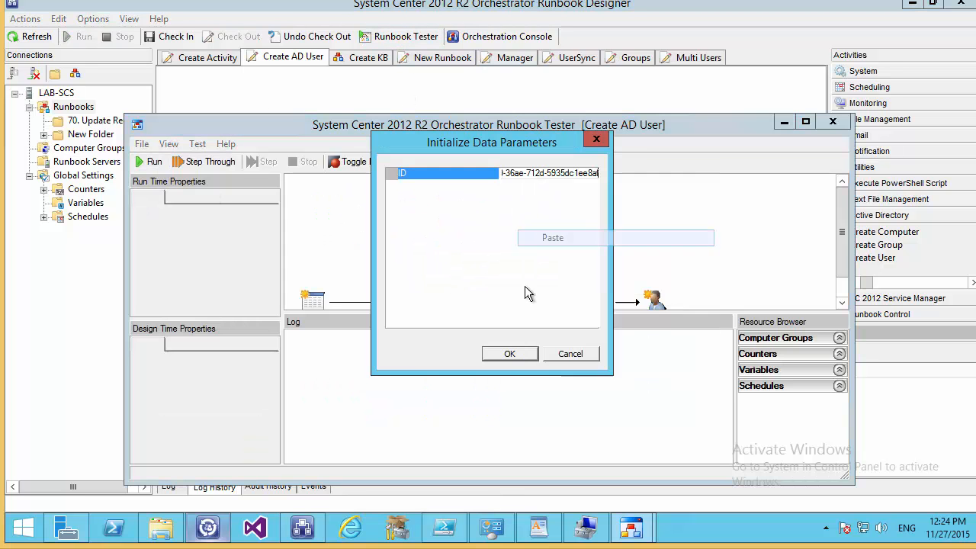
{"action": "left_click", "coordinate": [509, 353]}
{"action": "left_click", "coordinate": [805, 121]}
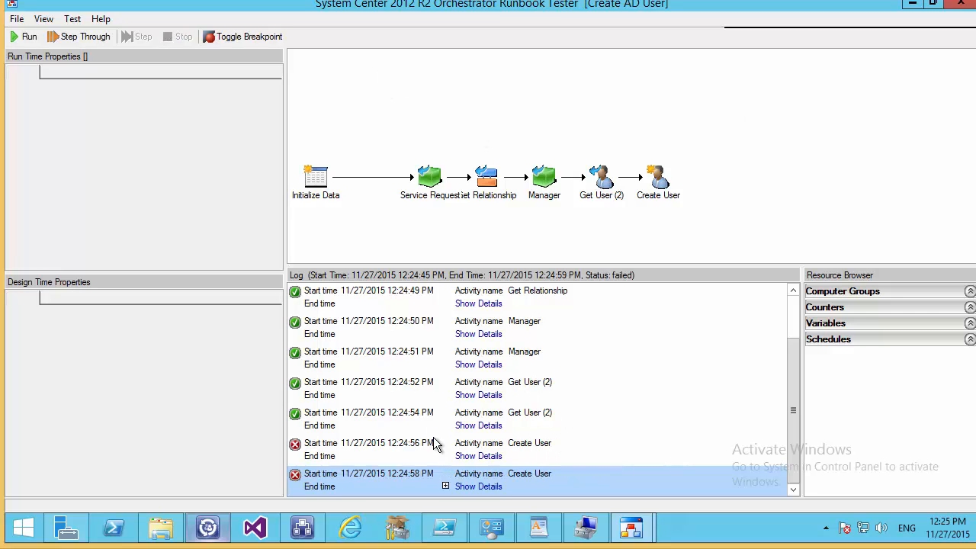
Step: Examine the published data of the tested Get Relationship activity, comparing the related objects and their relationship classes
{"action": "left_click", "coordinate": [578, 371]}
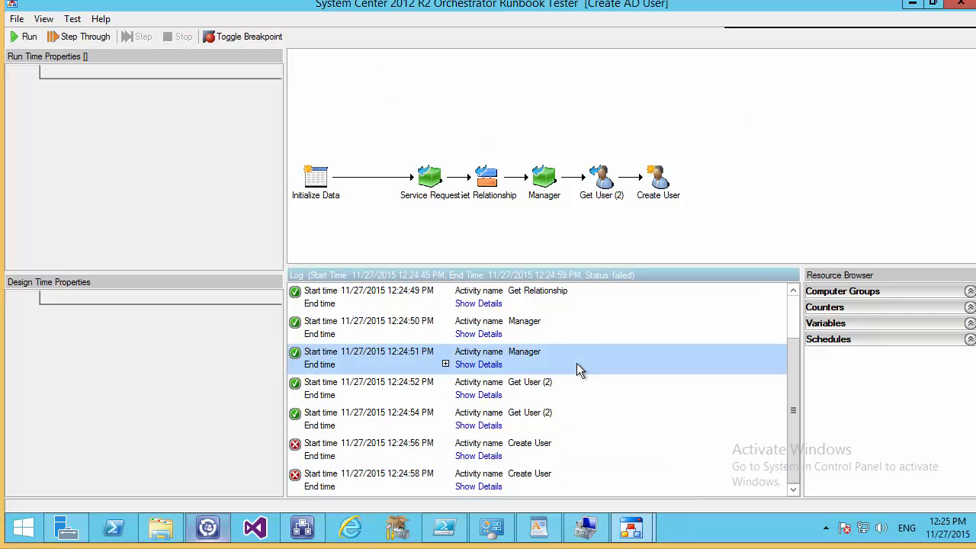
{"action": "scroll", "coordinate": [473, 354], "scroll_direction": "up", "scroll_amount": 1}
{"action": "left_click", "coordinate": [478, 333]}
{"action": "scroll", "coordinate": [488, 396], "scroll_direction": "down", "scroll_amount": 8}
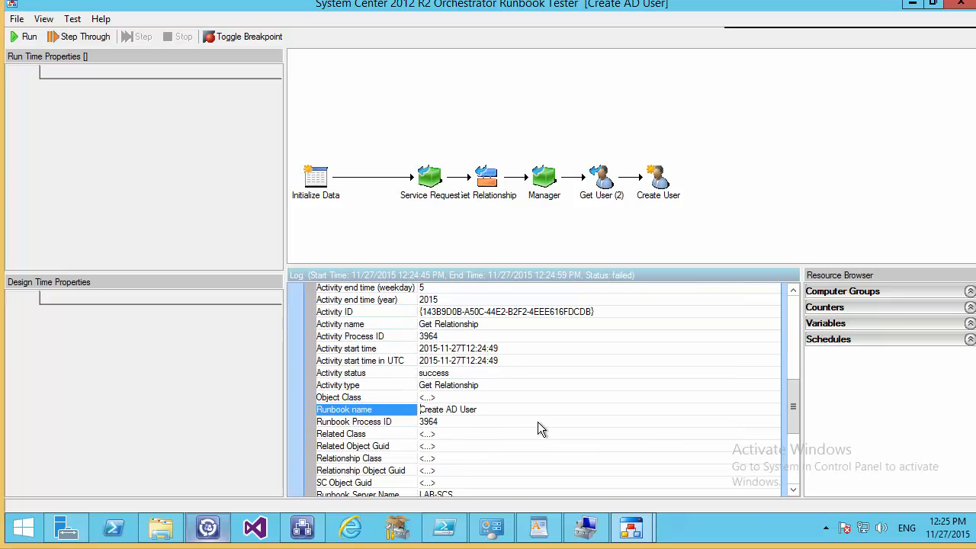
{"action": "left_click", "coordinate": [437, 402]}
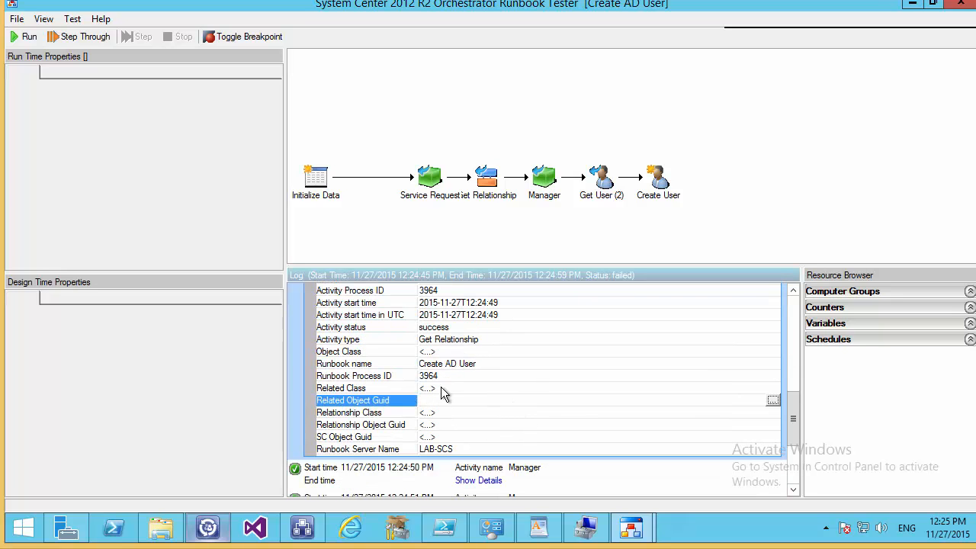
{"action": "left_click", "coordinate": [442, 389]}
{"action": "left_click", "coordinate": [771, 389]}
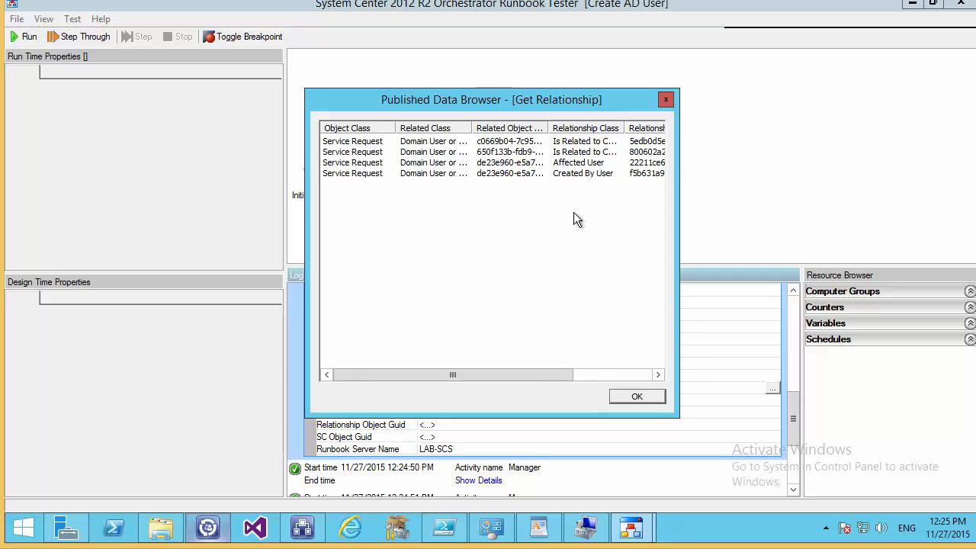
{"action": "left_click_drag", "start_coordinate": [477, 378], "coordinate": [536, 374]}
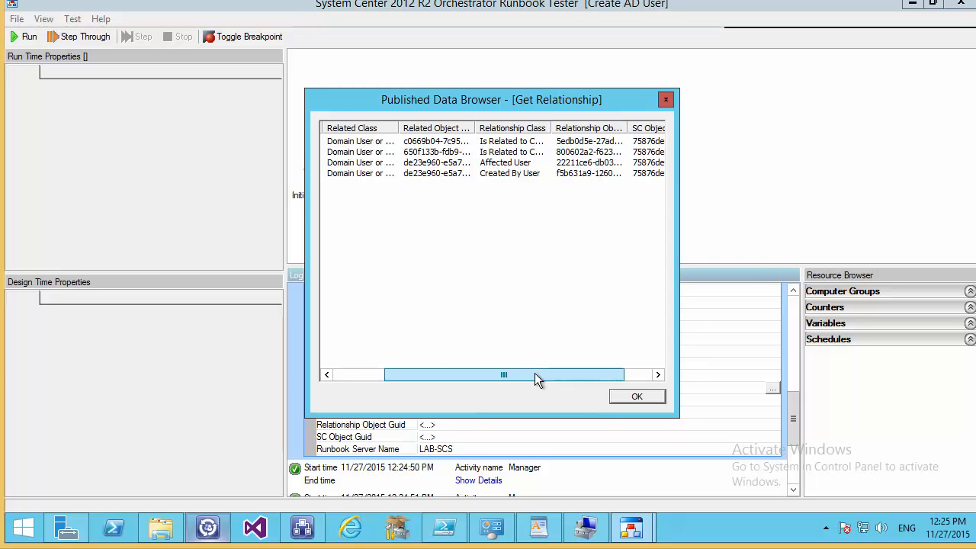
{"action": "left_click_drag", "start_coordinate": [544, 129], "coordinate": [624, 130]}
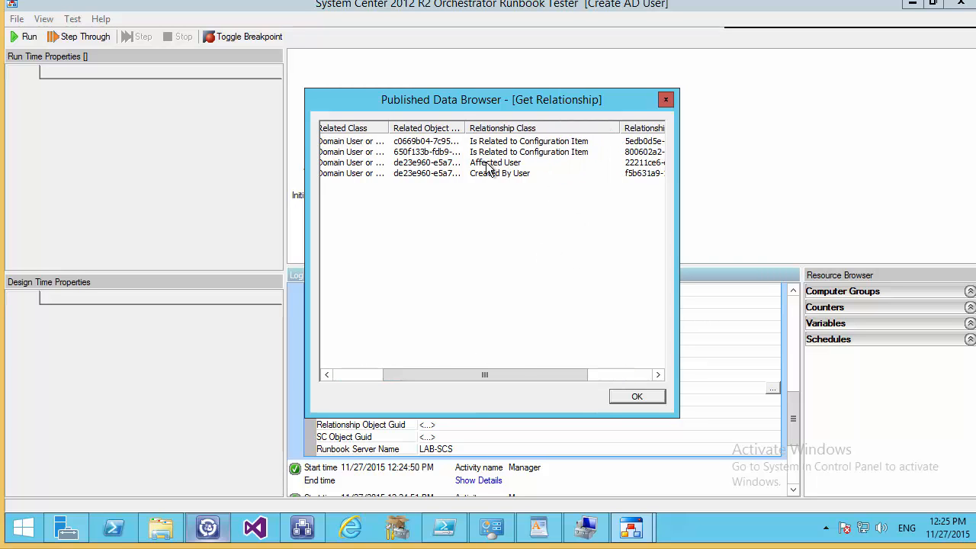
{"action": "left_click_drag", "start_coordinate": [538, 377], "coordinate": [350, 373]}
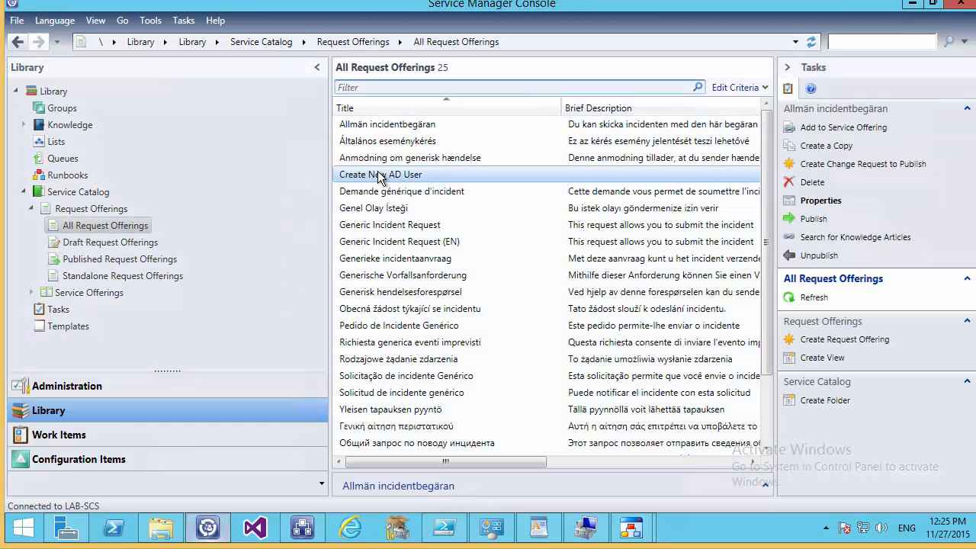
Step: In Service Manager Console, edit the Create New AD User request offering and open the additional behavior options of the PA prompt's query results
{"action": "double_click", "coordinate": [379, 174]}
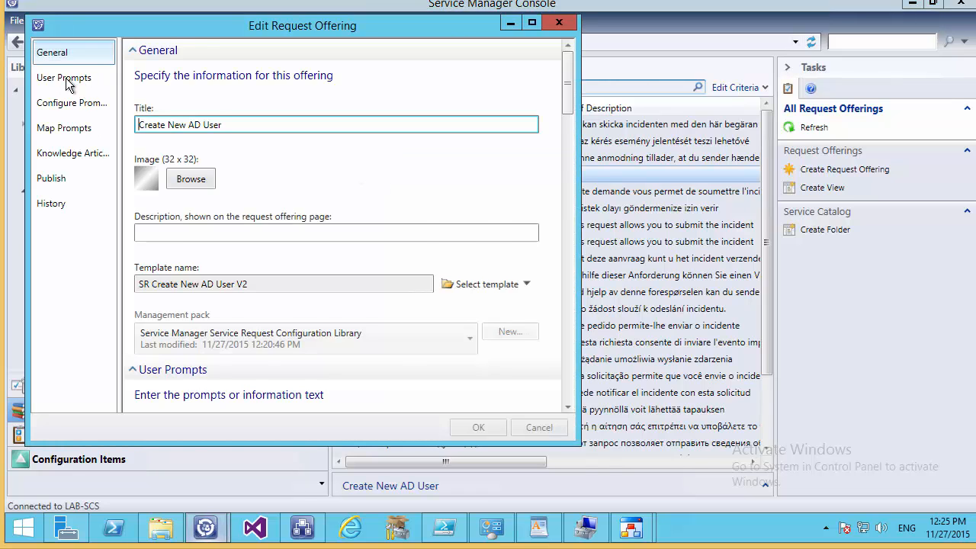
{"action": "left_click", "coordinate": [67, 80]}
{"action": "left_click", "coordinate": [532, 24]}
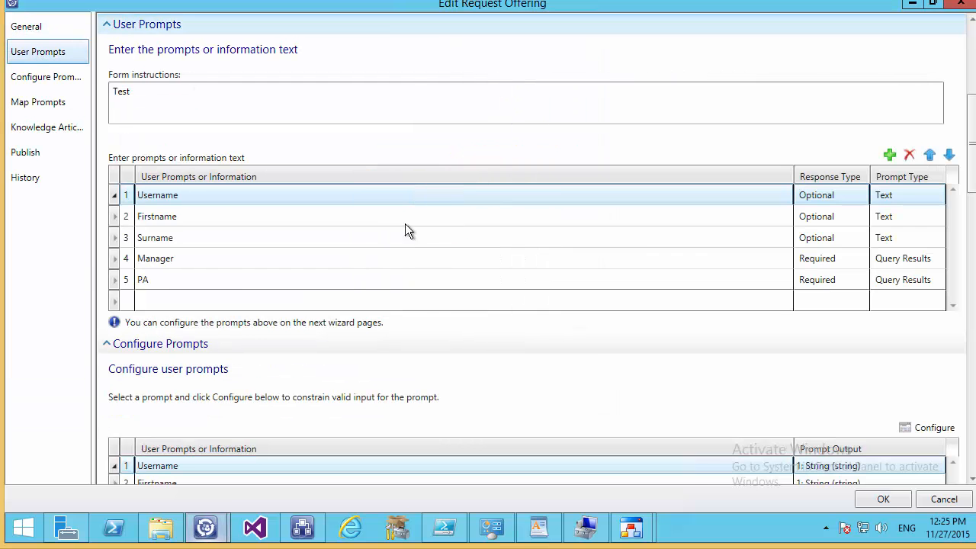
{"action": "left_click", "coordinate": [915, 279]}
{"action": "scroll", "coordinate": [916, 279], "scroll_direction": "down", "scroll_amount": 3}
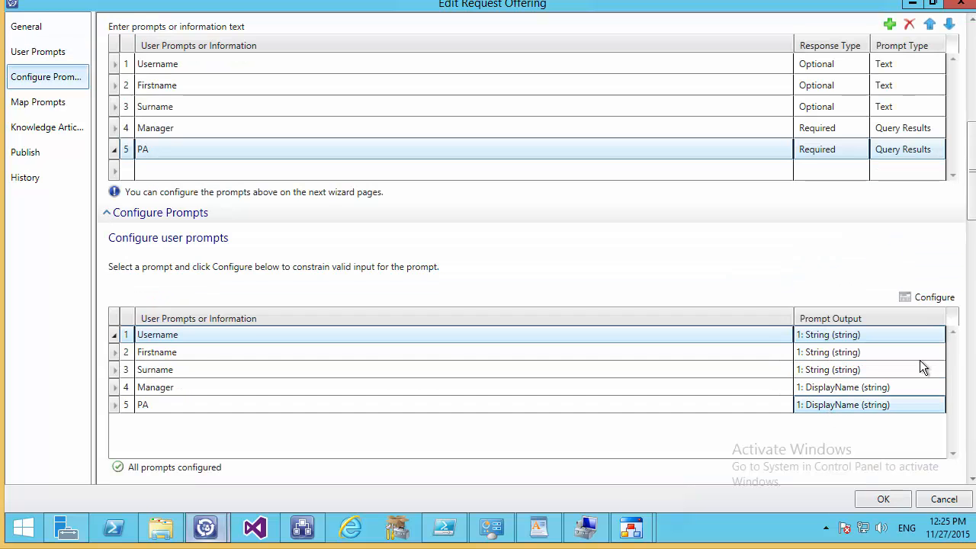
{"action": "left_click", "coordinate": [938, 297]}
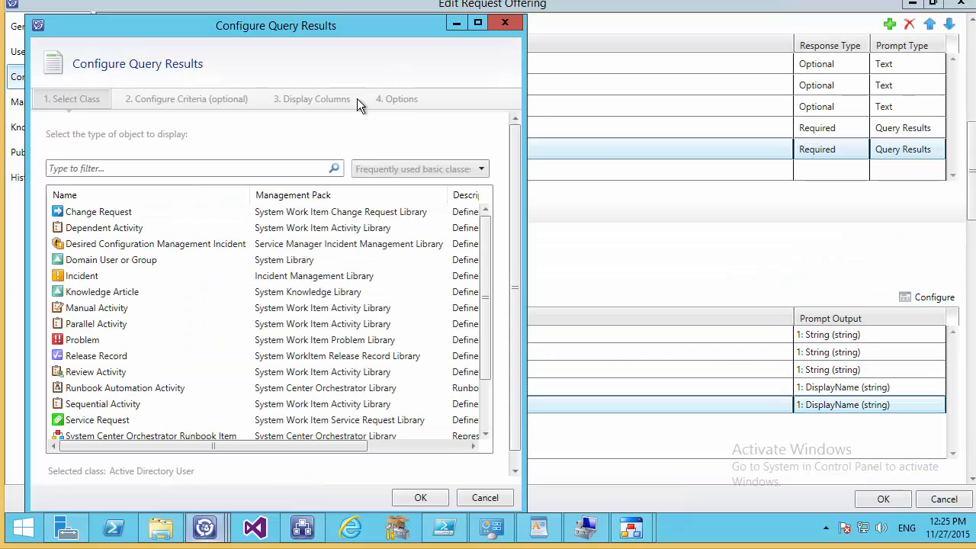
{"action": "left_click", "coordinate": [388, 98]}
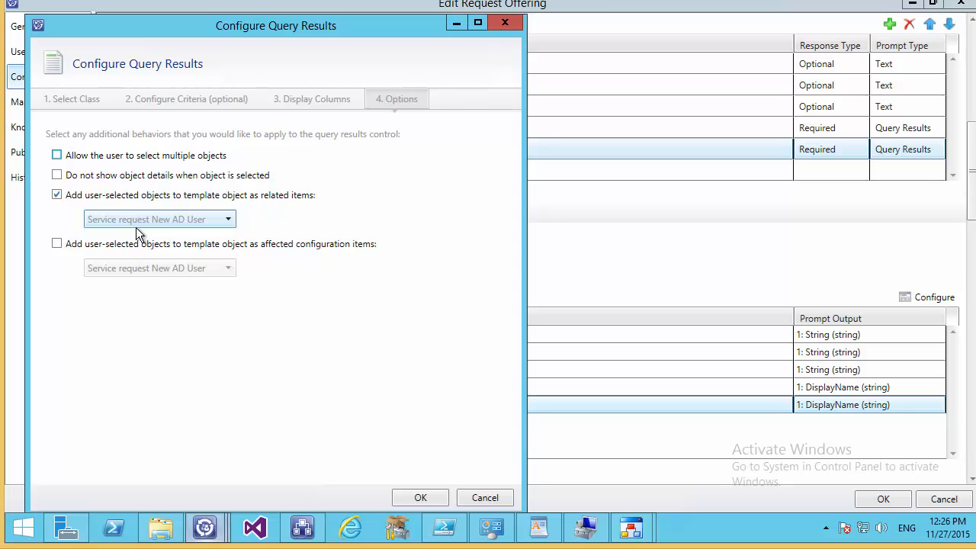
Step: In Runbook Designer, review the include and exclude filters on the link from Get Relationship to Manager without changing them
{"action": "left_click", "coordinate": [303, 528]}
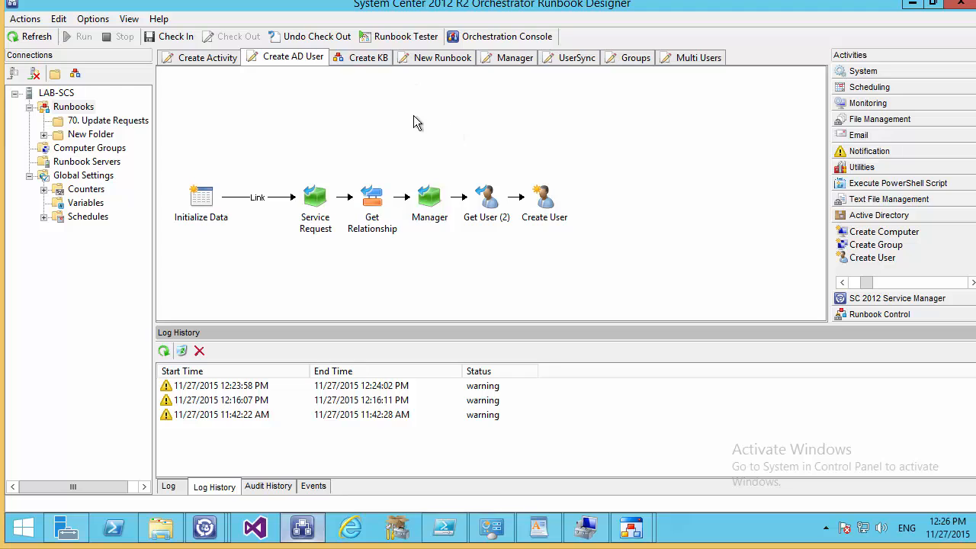
{"action": "double_click", "coordinate": [400, 197]}
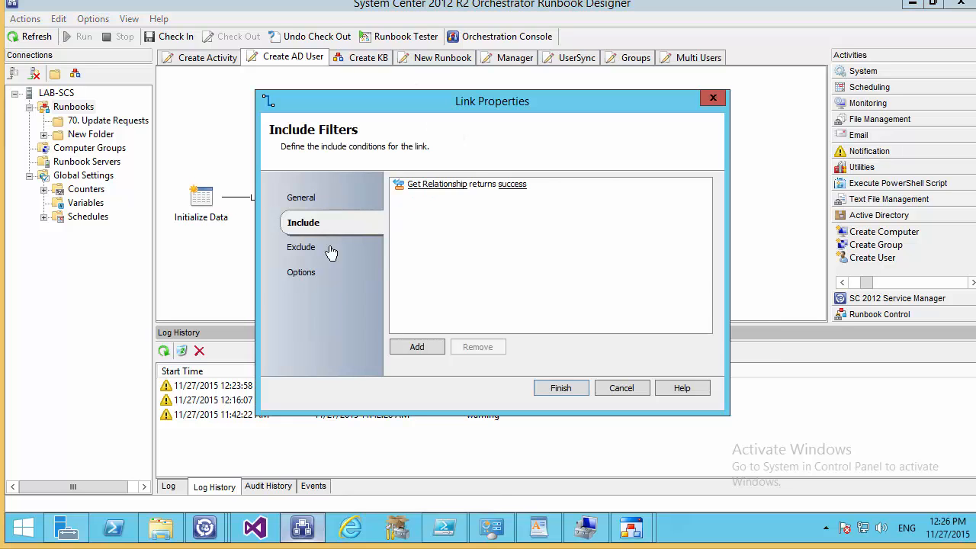
{"action": "left_click", "coordinate": [308, 249]}
{"action": "left_click_drag", "start_coordinate": [514, 330], "coordinate": [584, 324]}
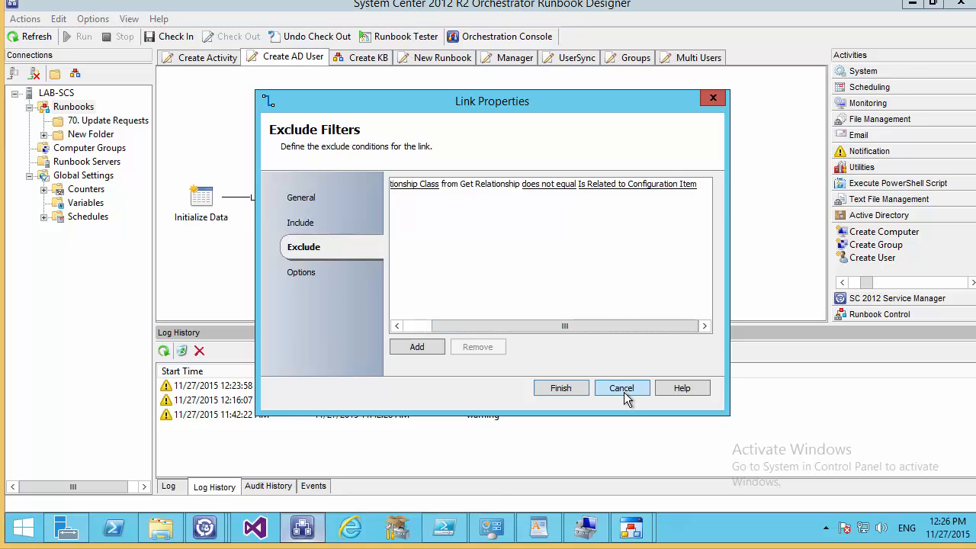
{"action": "left_click", "coordinate": [621, 389]}
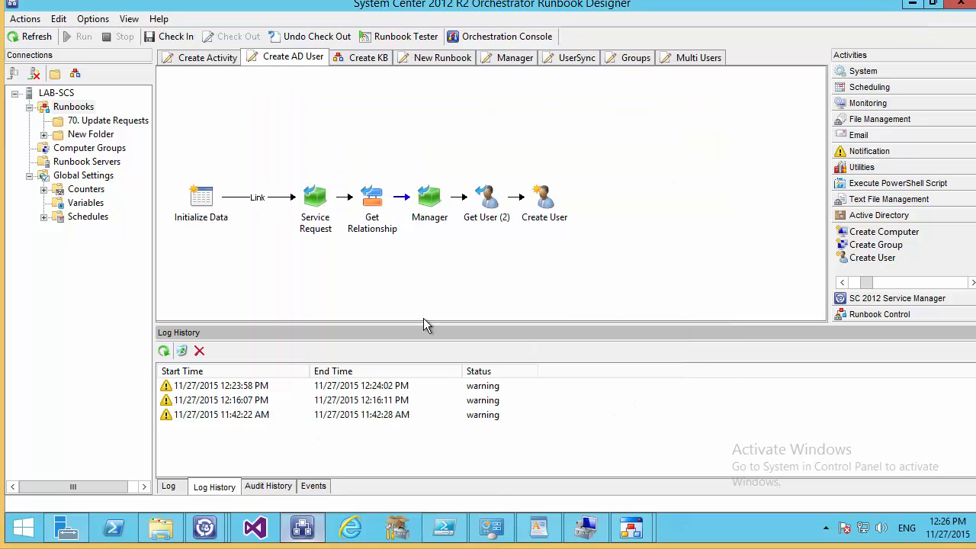
Step: In Service Manager Console, make the PA prompt add selected objects as affected configuration items instead of related items, and save the offering
{"action": "mouse_move", "coordinate": [205, 528]}
{"action": "left_click", "coordinate": [229, 457]}
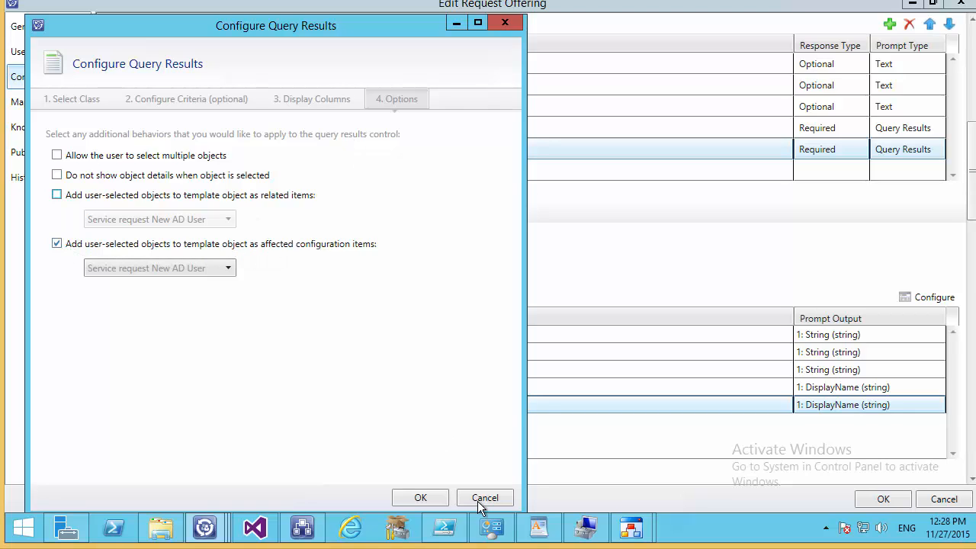
{"action": "left_click", "coordinate": [420, 497]}
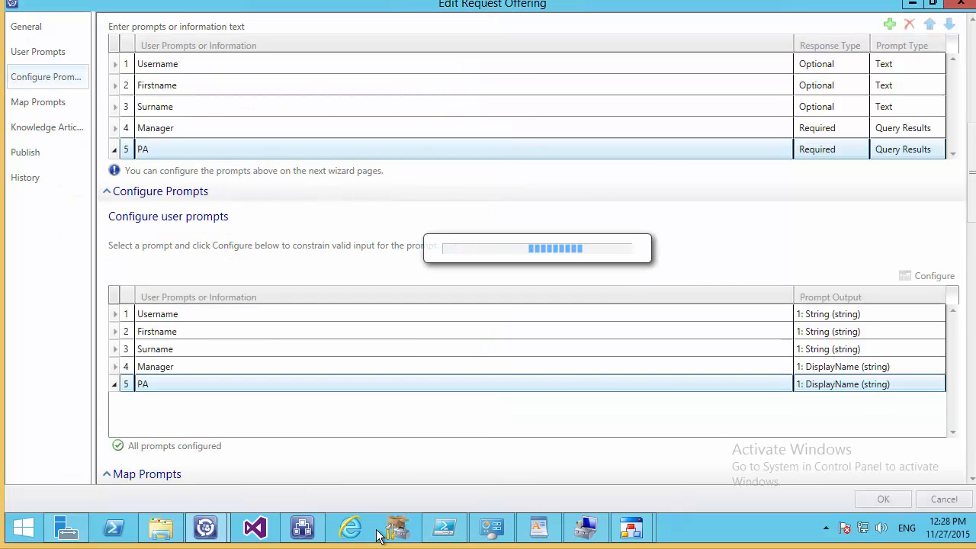
Step: In SMPortal, fill in the Create New AD User request with username test60, first name adas and surname adasd
{"action": "left_click", "coordinate": [302, 528]}
{"action": "mouse_move", "coordinate": [205, 528]}
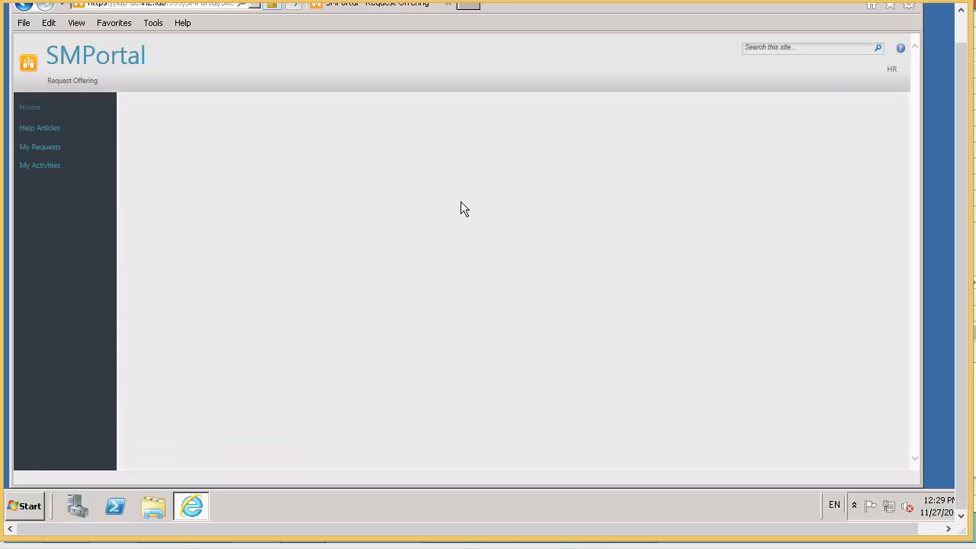
{"action": "left_click", "coordinate": [713, 162]}
{"action": "left_click", "coordinate": [196, 250]}
{"action": "type", "text": "test60"}
{"action": "key", "text": "Tab"}
{"action": "type", "text": "adas"}
{"action": "key", "text": "Tab"}
{"action": "type", "text": "adasd"}
Step: Select a user for the Manager prompt and IN2\Test59 as the PA, and proceed with the request
{"action": "left_click_drag", "start_coordinate": [769, 284], "coordinate": [770, 418]}
{"action": "left_click", "coordinate": [149, 368]}
{"action": "scroll", "coordinate": [192, 399], "scroll_direction": "down", "scroll_amount": 2}
{"action": "left_click", "coordinate": [150, 365]}
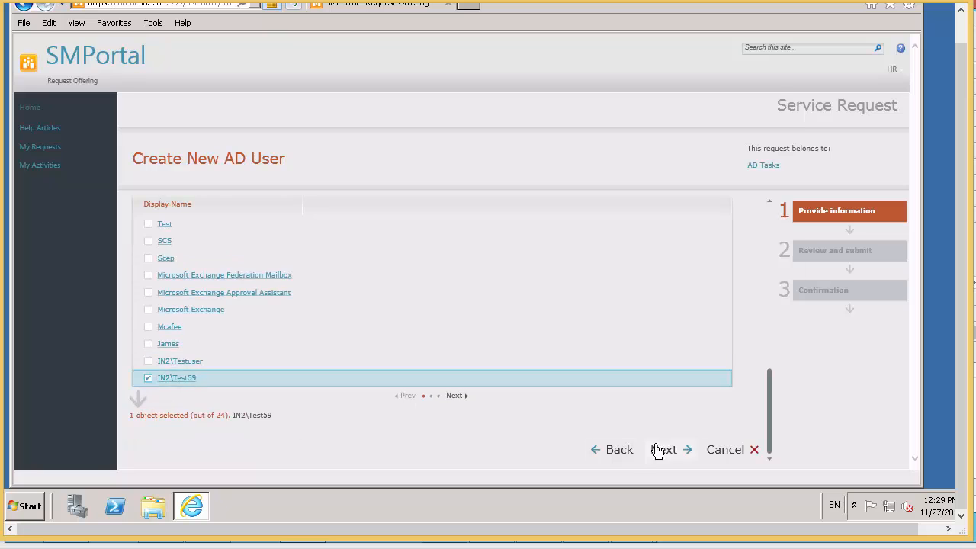
{"action": "left_click", "coordinate": [661, 450]}
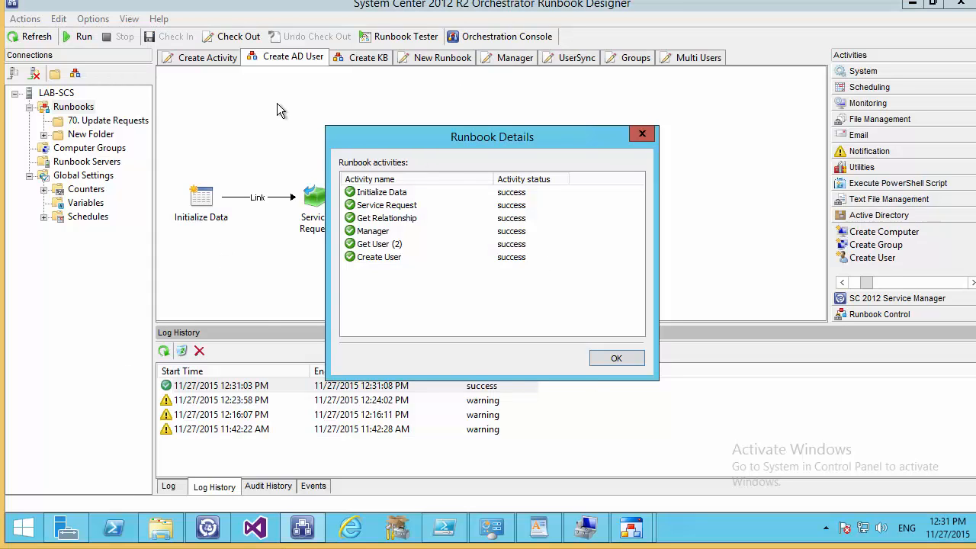
Step: In Runbook Designer, copy the Initialize Data ID from the latest run and test the Create AD User runbook with it
{"action": "left_click", "coordinate": [618, 359]}
{"action": "double_click", "coordinate": [246, 386]}
{"action": "left_click", "coordinate": [615, 356]}
{"action": "double_click", "coordinate": [187, 387]}
{"action": "left_click", "coordinate": [389, 195]}
{"action": "double_click", "coordinate": [389, 196]}
{"action": "left_click_drag", "start_coordinate": [584, 282], "coordinate": [447, 290]}
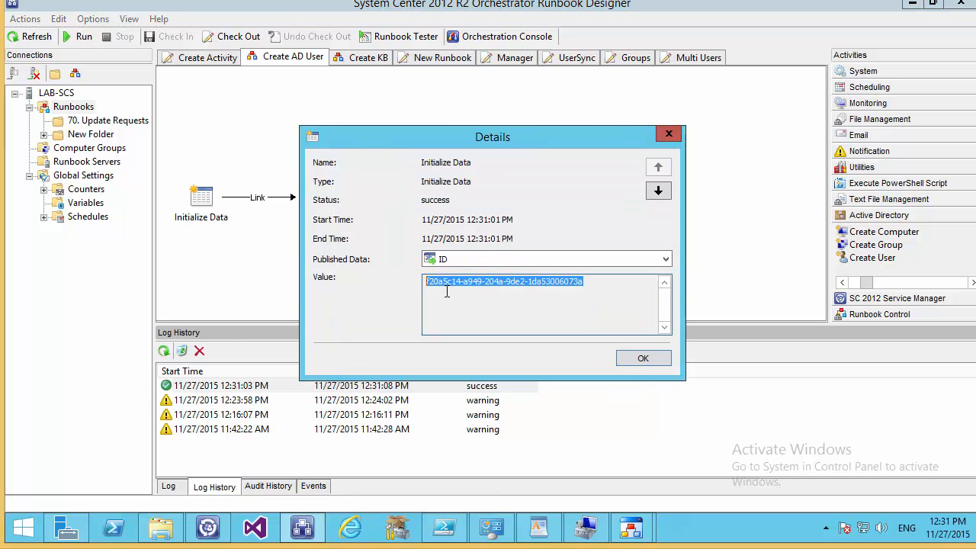
{"action": "right_click", "coordinate": [450, 292]}
{"action": "left_click", "coordinate": [534, 338]}
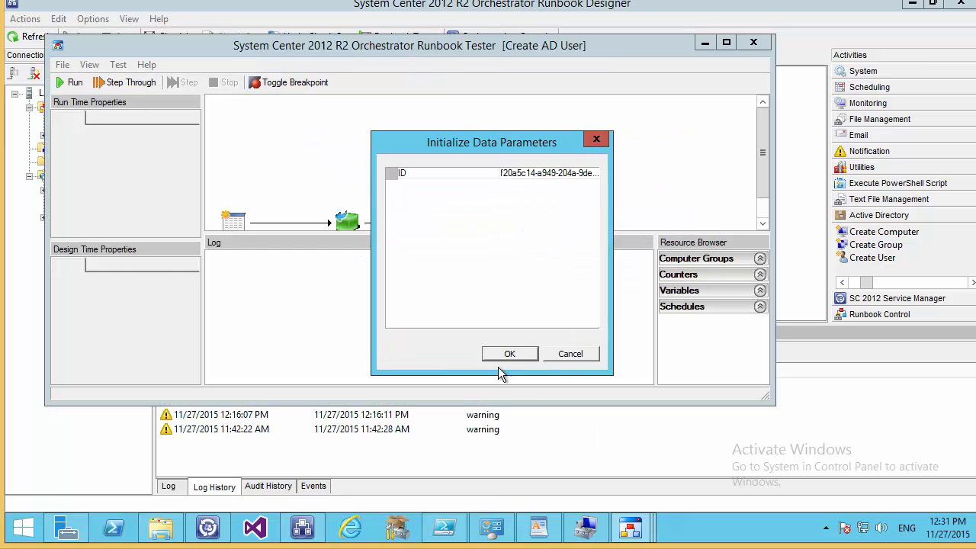
{"action": "left_click", "coordinate": [505, 352]}
{"action": "left_click", "coordinate": [725, 45]}
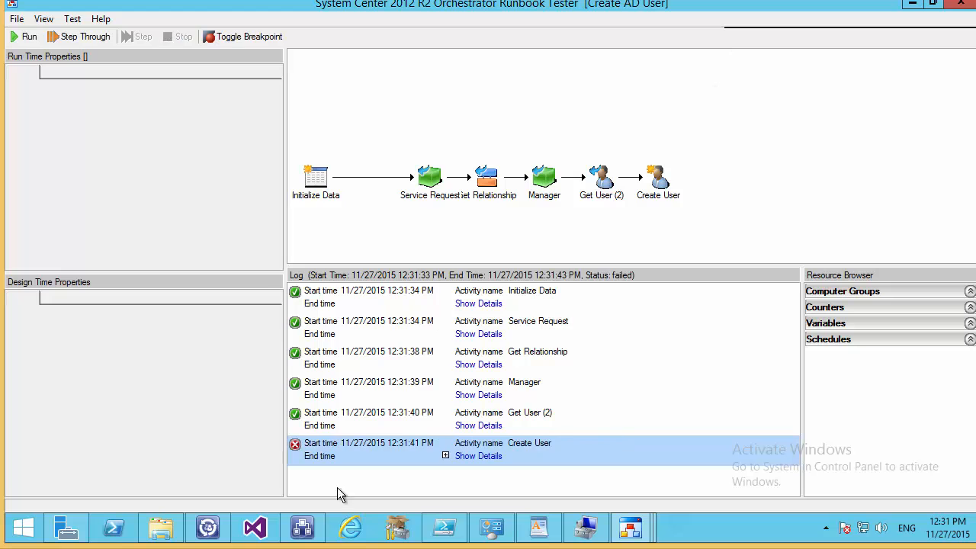
Step: Examine the new test's Get Relationship published data to compare the relationship classes of the selected Manager and PA
{"action": "left_click", "coordinate": [478, 364]}
{"action": "scroll", "coordinate": [447, 377], "scroll_direction": "down", "scroll_amount": 8}
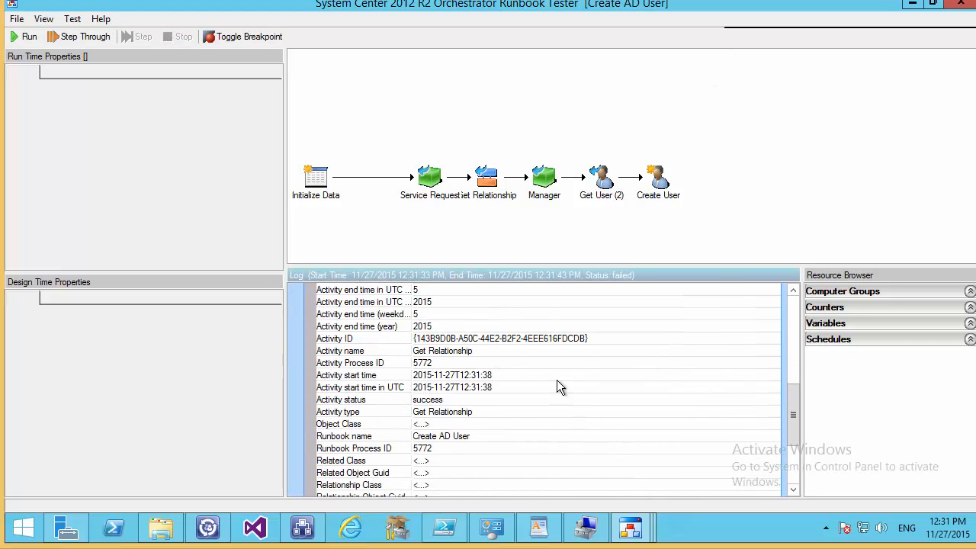
{"action": "left_click", "coordinate": [749, 416]}
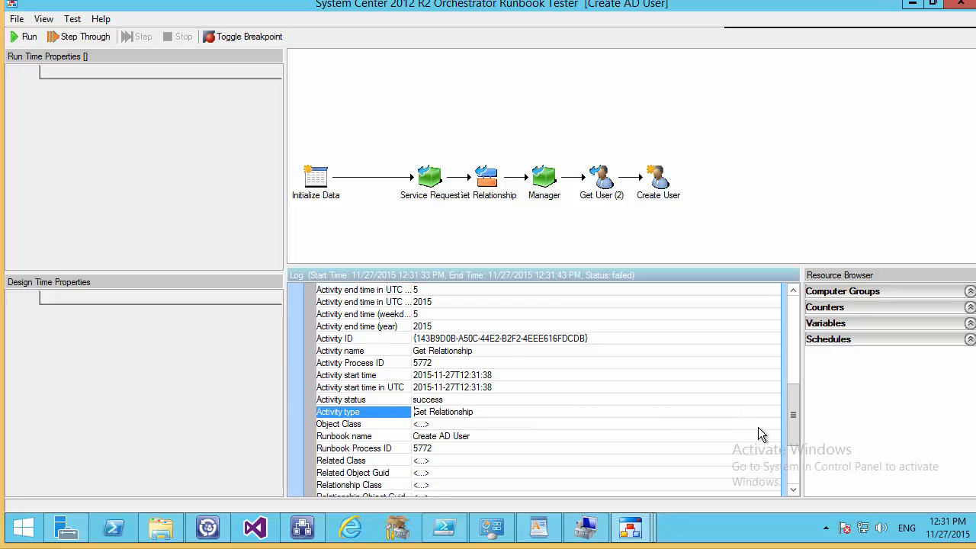
{"action": "scroll", "coordinate": [759, 428], "scroll_direction": "down", "scroll_amount": 3}
{"action": "left_click", "coordinate": [378, 407]}
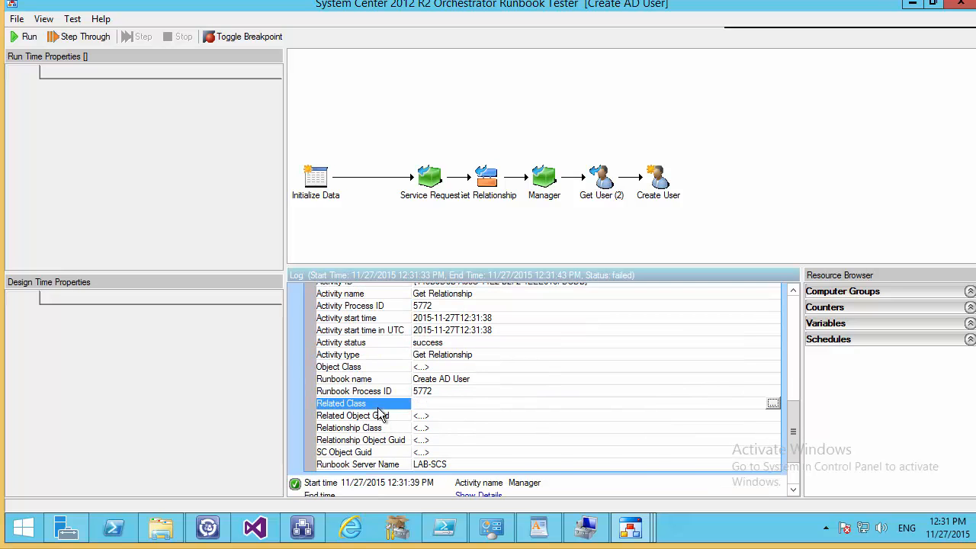
{"action": "left_click", "coordinate": [772, 404]}
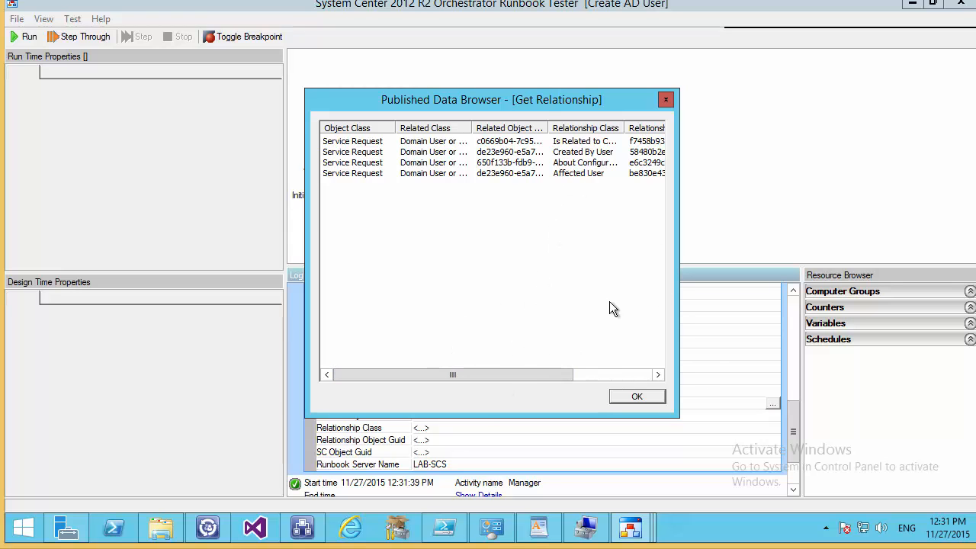
{"action": "left_click_drag", "start_coordinate": [494, 379], "coordinate": [531, 382]}
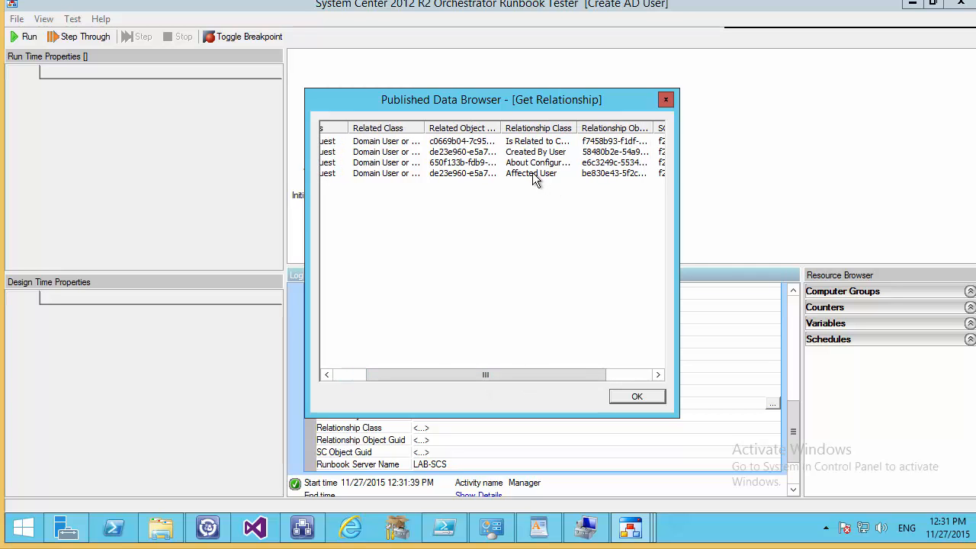
Step: Show the full relationship class names in the Get Relationship published data to read the class of each related user
{"action": "left_click", "coordinate": [534, 163]}
{"action": "left_click_drag", "start_coordinate": [582, 127], "coordinate": [633, 127]}
{"action": "left_click", "coordinate": [561, 142]}
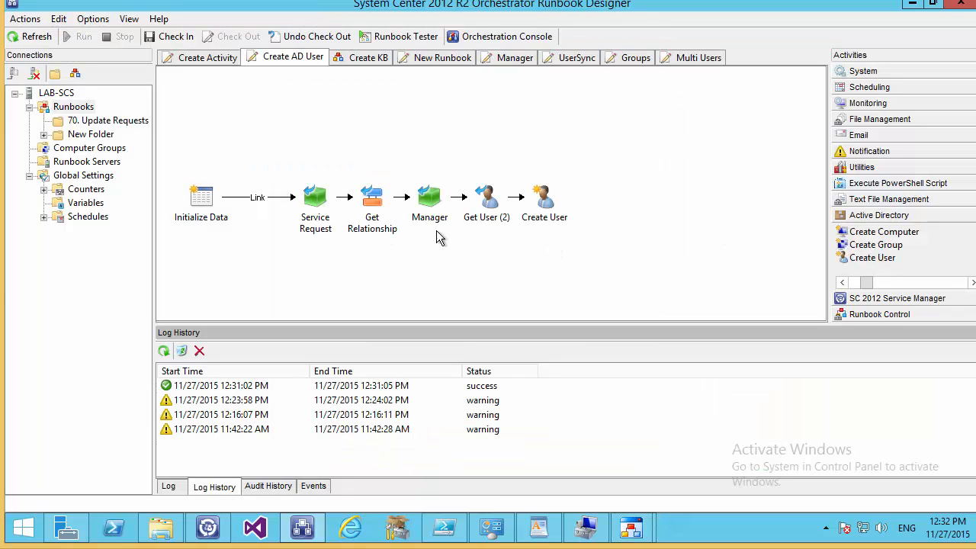
Step: Duplicate the Manager activity as PA above the existing row and link Get Relationship to it
{"action": "left_click", "coordinate": [430, 200]}
{"action": "right_click", "coordinate": [432, 189]}
{"action": "left_click", "coordinate": [466, 256]}
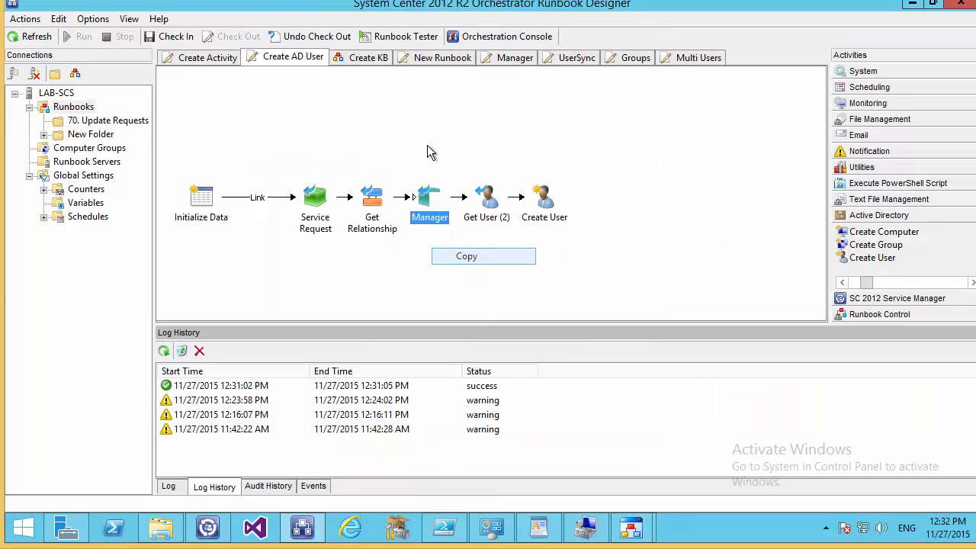
{"action": "right_click", "coordinate": [416, 129]}
{"action": "left_click", "coordinate": [436, 131]}
{"action": "left_click", "coordinate": [430, 145]}
{"action": "right_click", "coordinate": [435, 155]}
{"action": "left_click", "coordinate": [457, 164]}
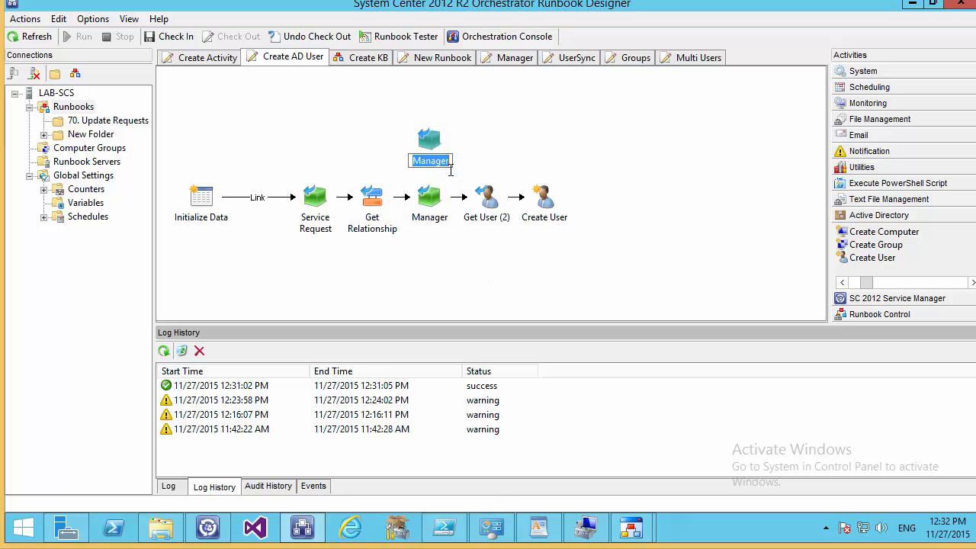
{"action": "type", "text": "PA"}
{"action": "key", "text": "Return"}
{"action": "mouse_move", "coordinate": [387, 201]}
{"action": "left_mouse_down"}
{"action": "mouse_move", "coordinate": [409, 147]}
{"action": "mouse_move", "coordinate": [486, 141]}
{"action": "left_mouse_up"}
Step: Remove the copied SC Object Guid filter from the PA activity's details
{"action": "double_click", "coordinate": [487, 140]}
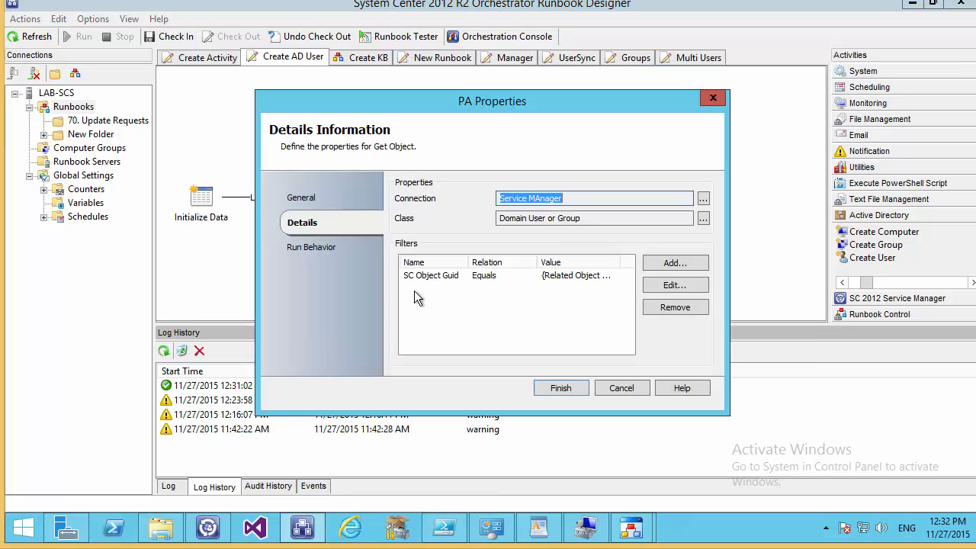
{"action": "left_click", "coordinate": [674, 306]}
{"action": "left_click", "coordinate": [677, 259]}
{"action": "left_click", "coordinate": [605, 304]}
Step: Add a PA filter where SC Object Guid equals the Related Object Guid published by Get Relationship
{"action": "left_click", "coordinate": [675, 263]}
{"action": "left_click", "coordinate": [527, 223]}
{"action": "left_click", "coordinate": [473, 445]}
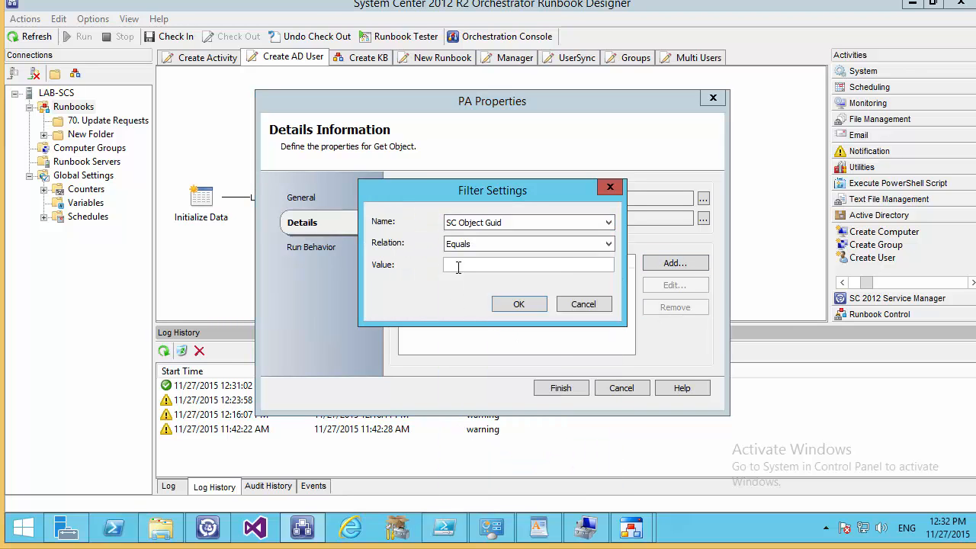
{"action": "right_click", "coordinate": [450, 266]}
{"action": "mouse_move", "coordinate": [503, 276]}
{"action": "left_click", "coordinate": [568, 276]}
{"action": "left_click", "coordinate": [391, 221]}
{"action": "left_click", "coordinate": [558, 379]}
{"action": "left_click", "coordinate": [519, 302]}
{"action": "left_click", "coordinate": [560, 327]}
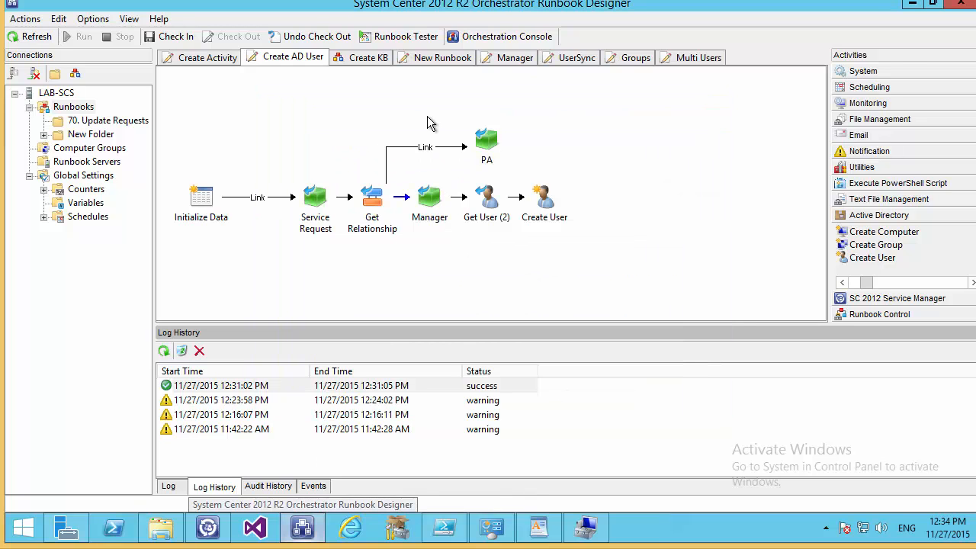
Step: Add an exclude condition to the link to PA: Related Class from Get Relationship does not equal About Configuration Item
{"action": "double_click", "coordinate": [417, 147]}
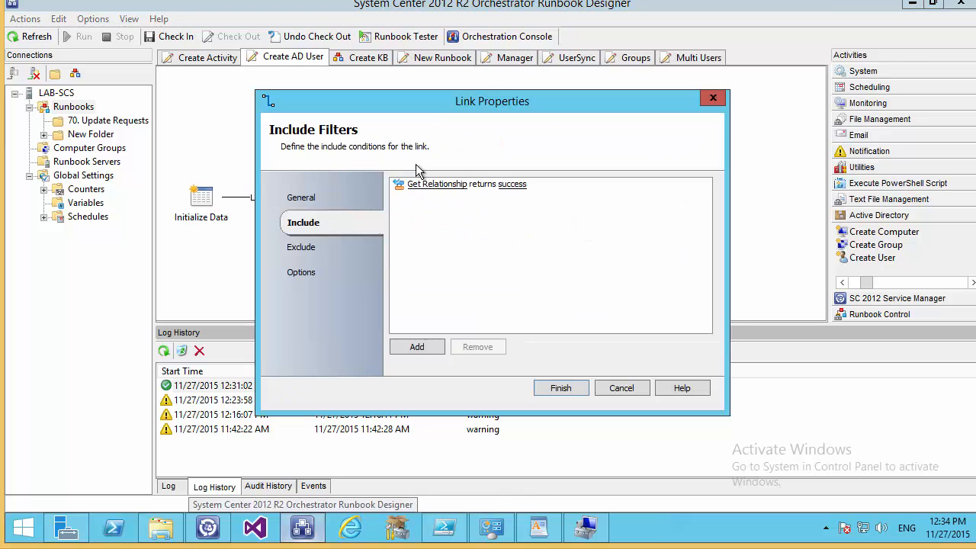
{"action": "left_click", "coordinate": [302, 247]}
{"action": "left_click", "coordinate": [417, 347]}
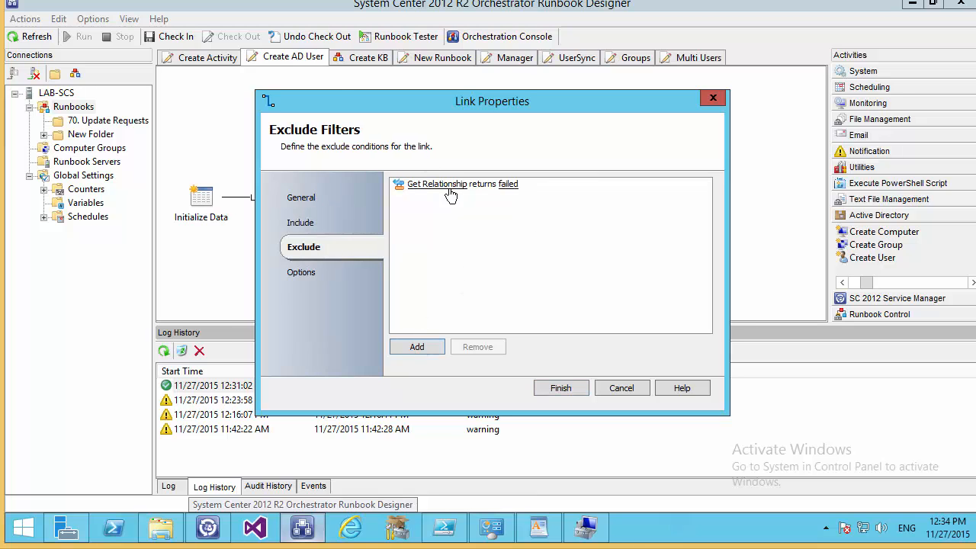
{"action": "left_click", "coordinate": [451, 194]}
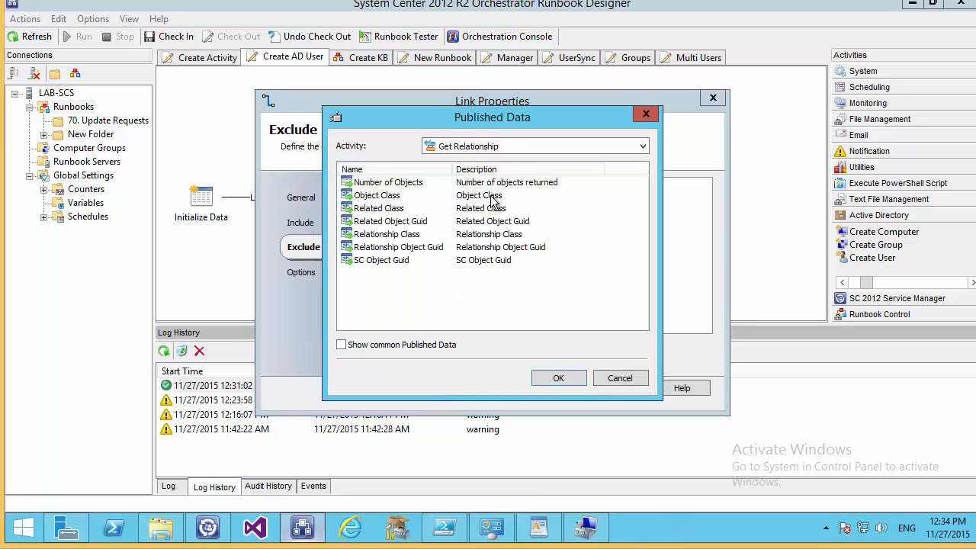
{"action": "double_click", "coordinate": [379, 209]}
{"action": "left_click", "coordinate": [551, 184]}
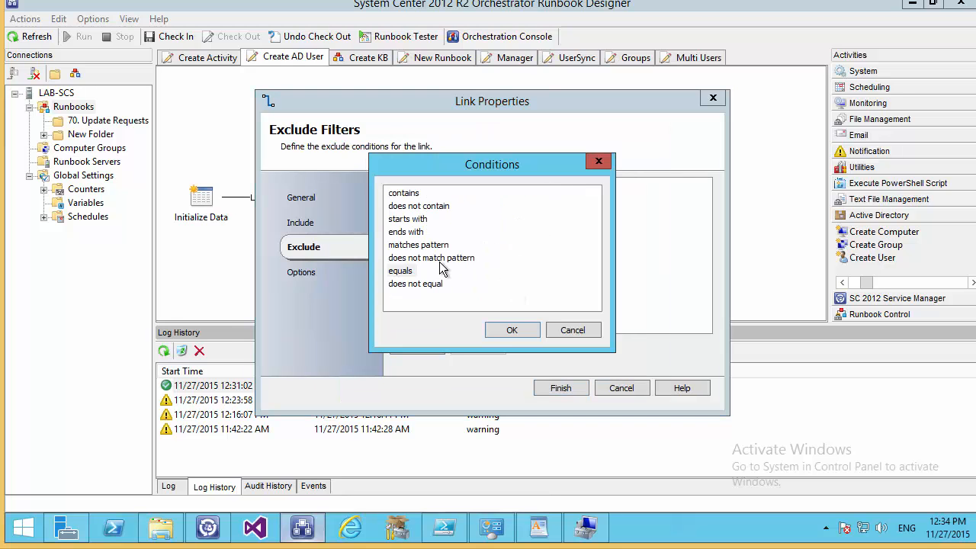
{"action": "double_click", "coordinate": [412, 284]}
{"action": "left_click", "coordinate": [608, 185]}
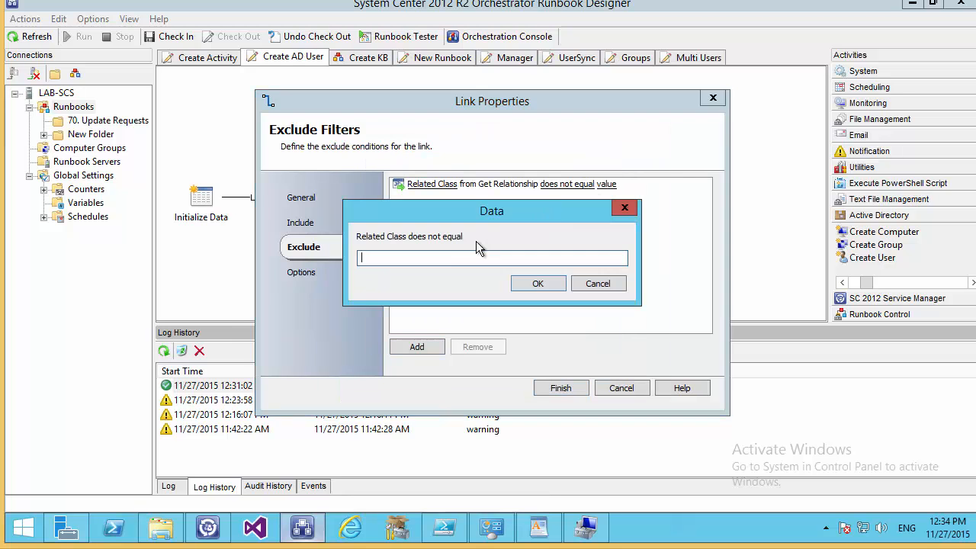
{"action": "right_click", "coordinate": [446, 259]}
{"action": "left_click", "coordinate": [465, 322]}
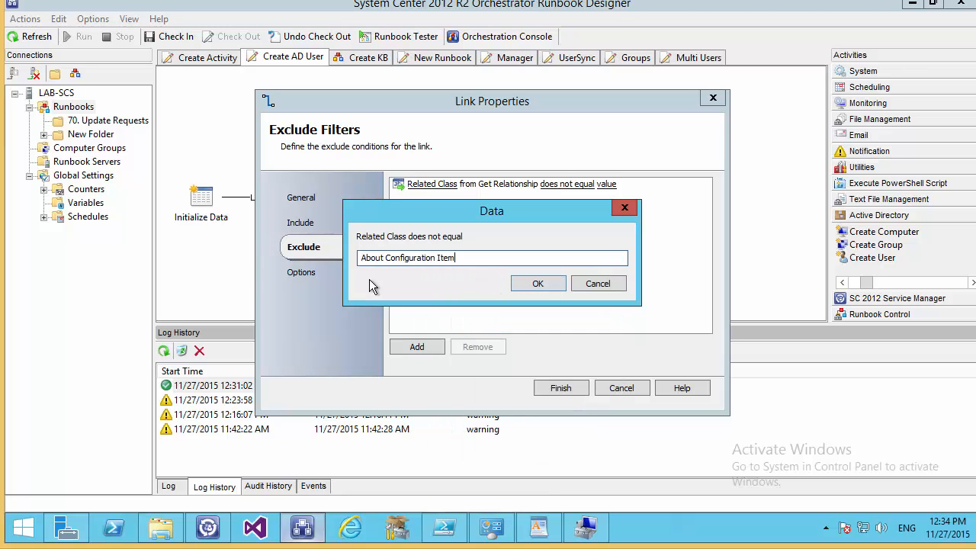
{"action": "left_click", "coordinate": [536, 283]}
{"action": "left_click", "coordinate": [555, 387]}
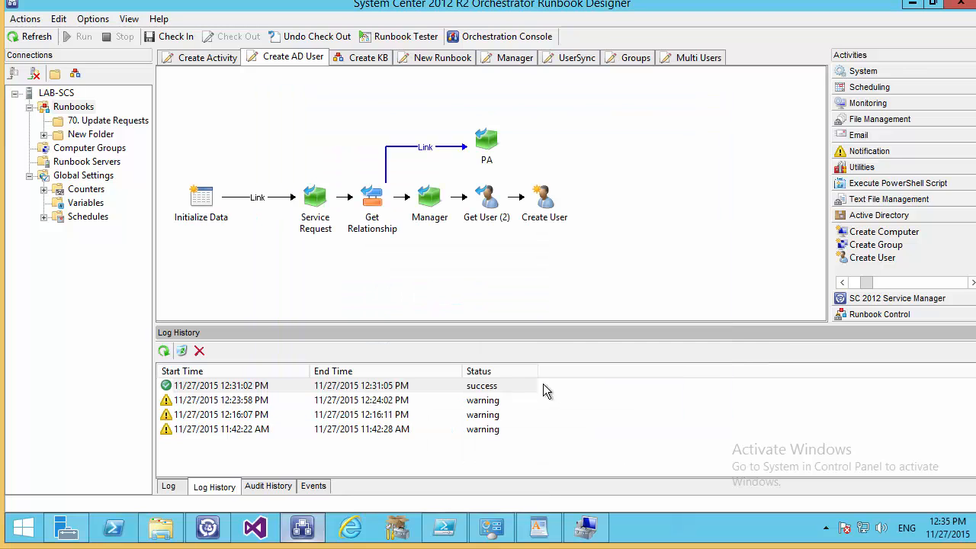
Step: Duplicate the Get User (2) activity beside PA and link PA to the copy
{"action": "left_click", "coordinate": [400, 198]}
{"action": "left_click", "coordinate": [479, 200]}
{"action": "right_click", "coordinate": [479, 200]}
{"action": "left_click", "coordinate": [518, 263]}
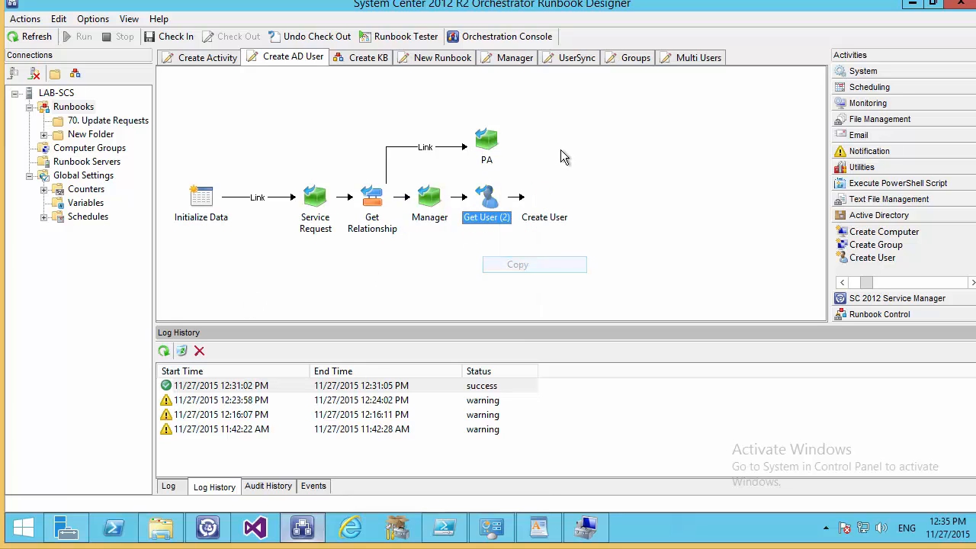
{"action": "right_click", "coordinate": [556, 131]}
{"action": "left_click", "coordinate": [588, 133]}
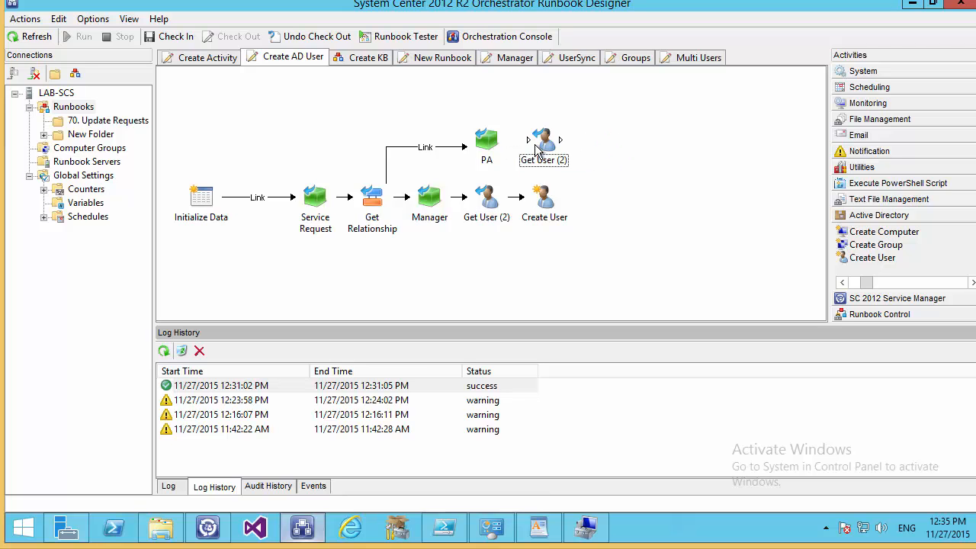
{"action": "left_click_drag", "start_coordinate": [505, 139], "coordinate": [593, 148]}
Step: Set the copied Get User (2) filter so Sam Account Name equals the User Name published by PA
{"action": "double_click", "coordinate": [599, 143]}
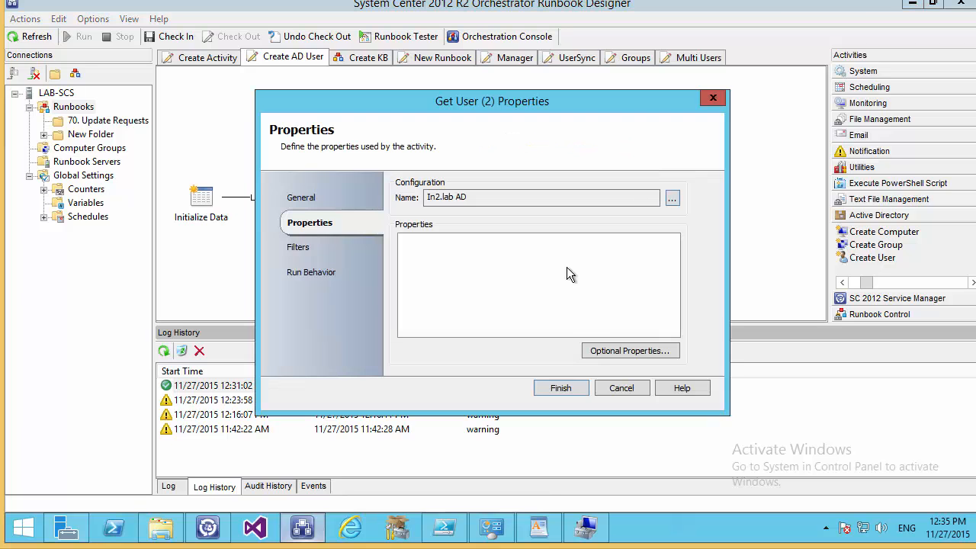
{"action": "left_click", "coordinate": [313, 251]}
{"action": "left_click", "coordinate": [458, 211]}
{"action": "left_click", "coordinate": [663, 226]}
{"action": "left_click_drag", "start_coordinate": [595, 262], "coordinate": [465, 264]}
{"action": "right_click", "coordinate": [479, 262]}
{"action": "mouse_move", "coordinate": [534, 273]}
{"action": "left_click", "coordinate": [604, 275]}
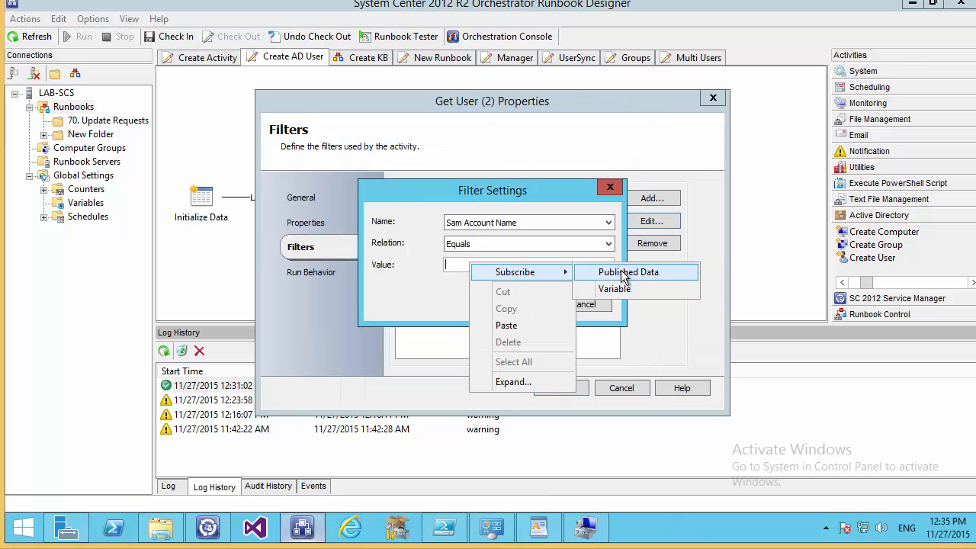
{"action": "left_click", "coordinate": [602, 275]}
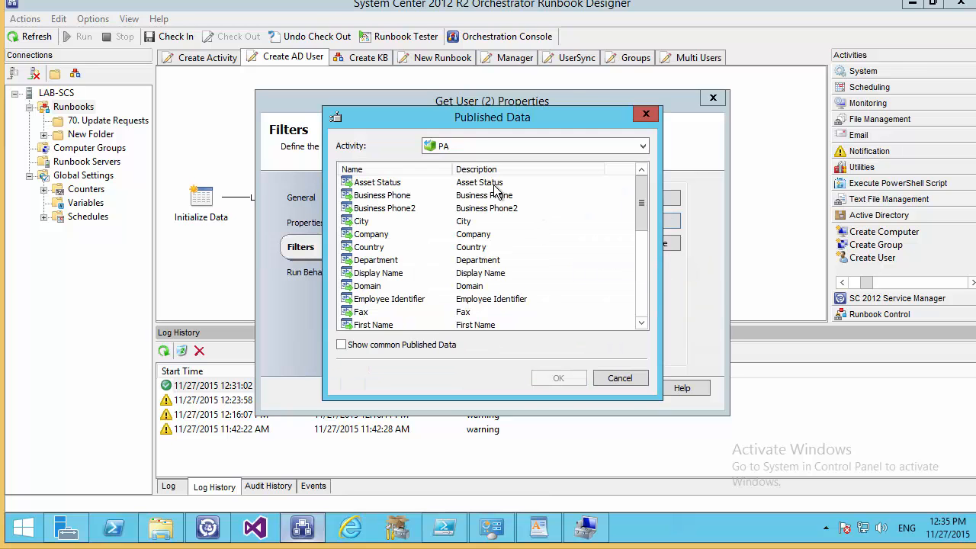
{"action": "left_click_drag", "start_coordinate": [641, 224], "coordinate": [634, 305]}
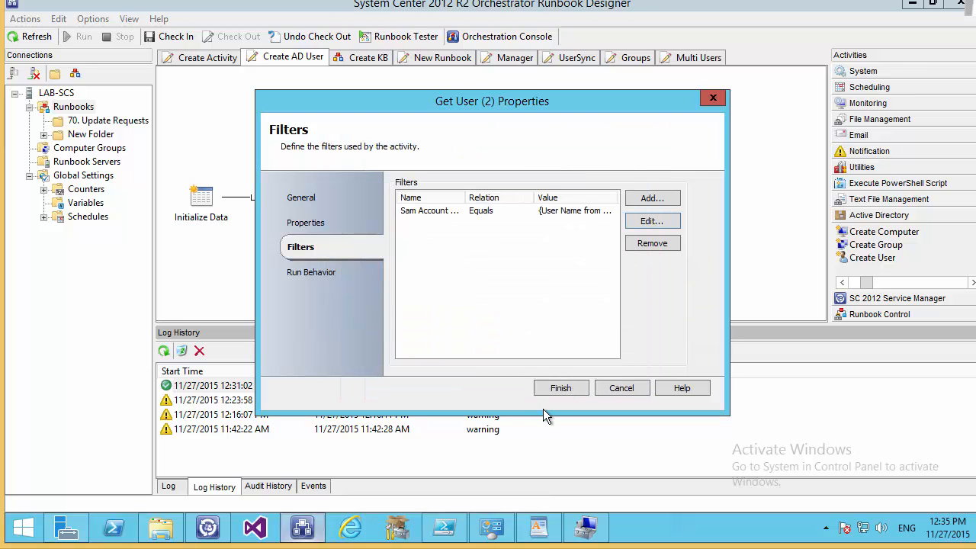
{"action": "left_click", "coordinate": [559, 387]}
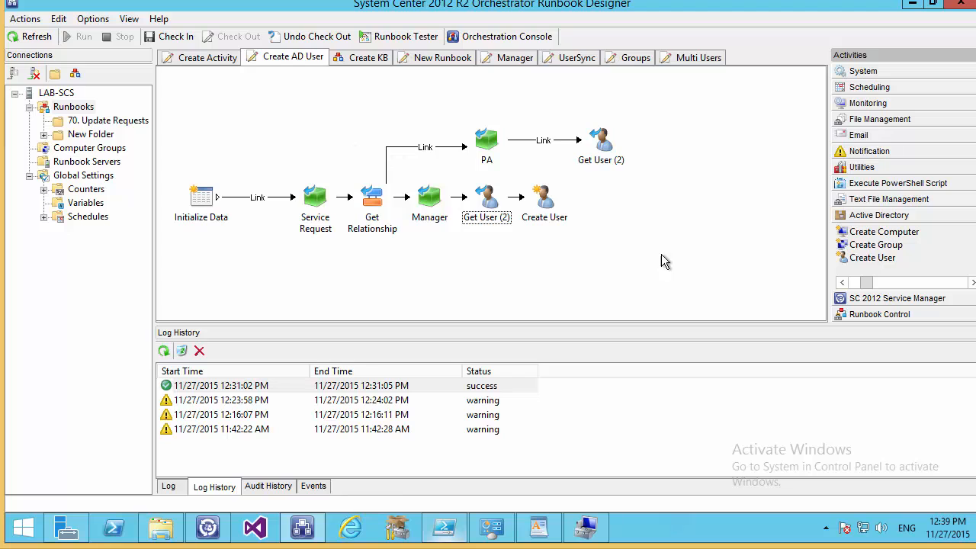
Step: Check the published data item used in the exclude filter of the link from Get Relationship to PA
{"action": "double_click", "coordinate": [388, 164]}
{"action": "left_click", "coordinate": [311, 246]}
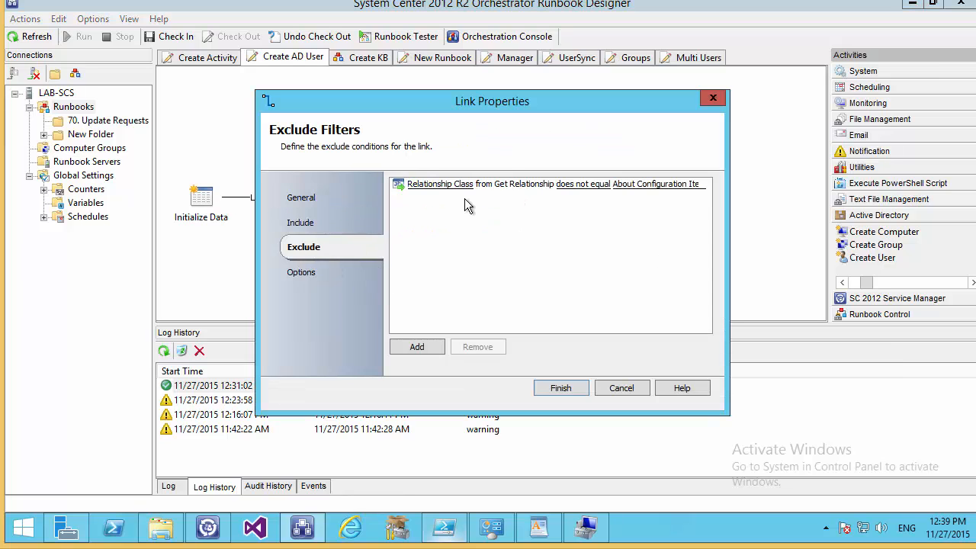
{"action": "left_click", "coordinate": [457, 185]}
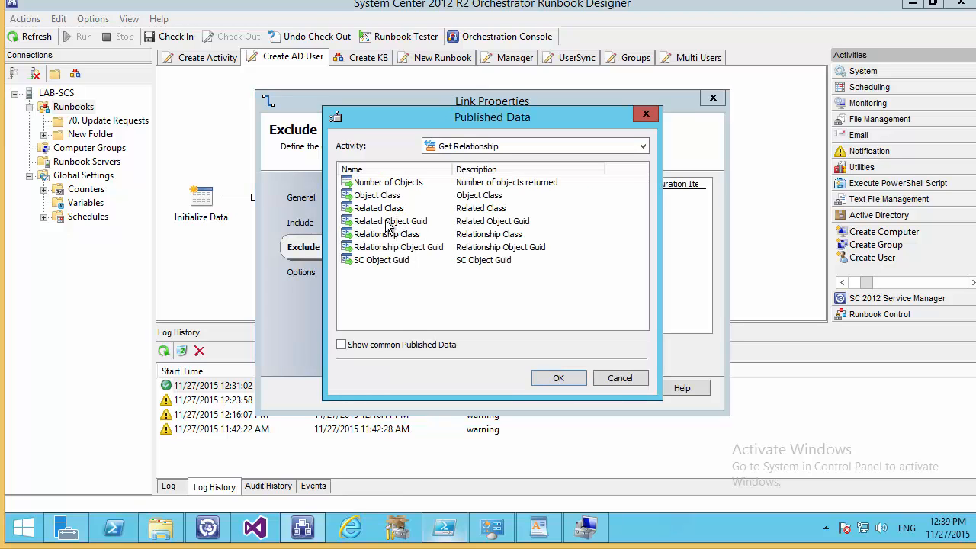
{"action": "left_click", "coordinate": [610, 377]}
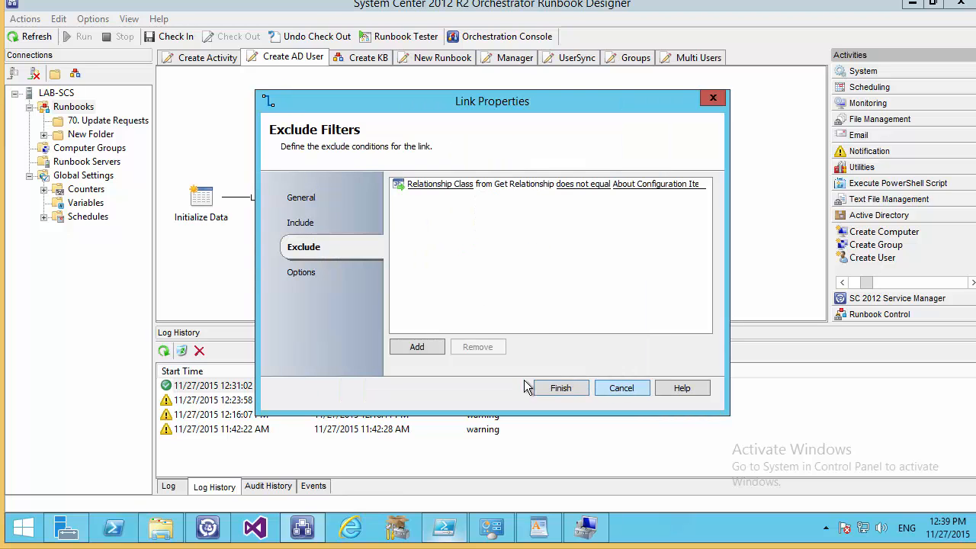
{"action": "left_click", "coordinate": [578, 387]}
Step: Test the Create AD User runbook in Runbook Tester with the copied Initialize Data ID
{"action": "left_click", "coordinate": [404, 36]}
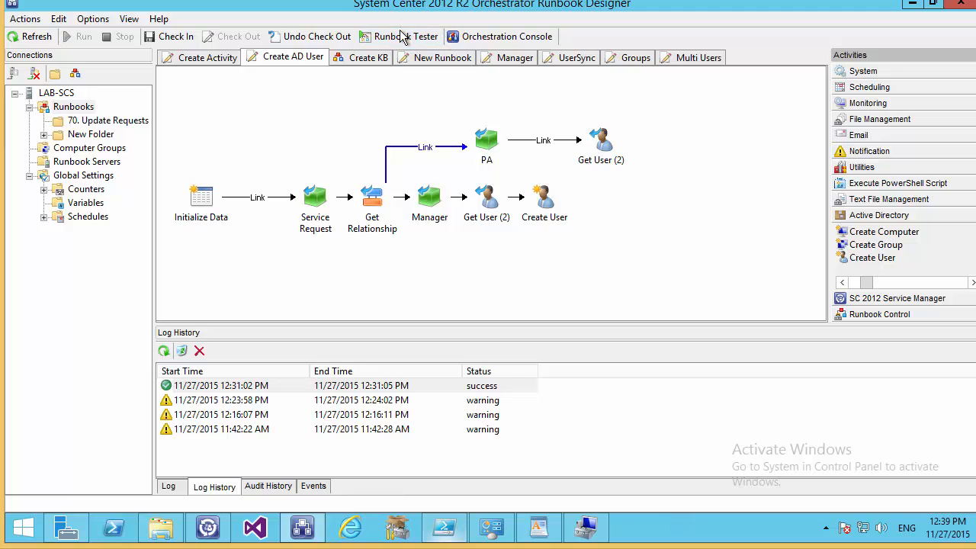
{"action": "left_click", "coordinate": [42, 62]}
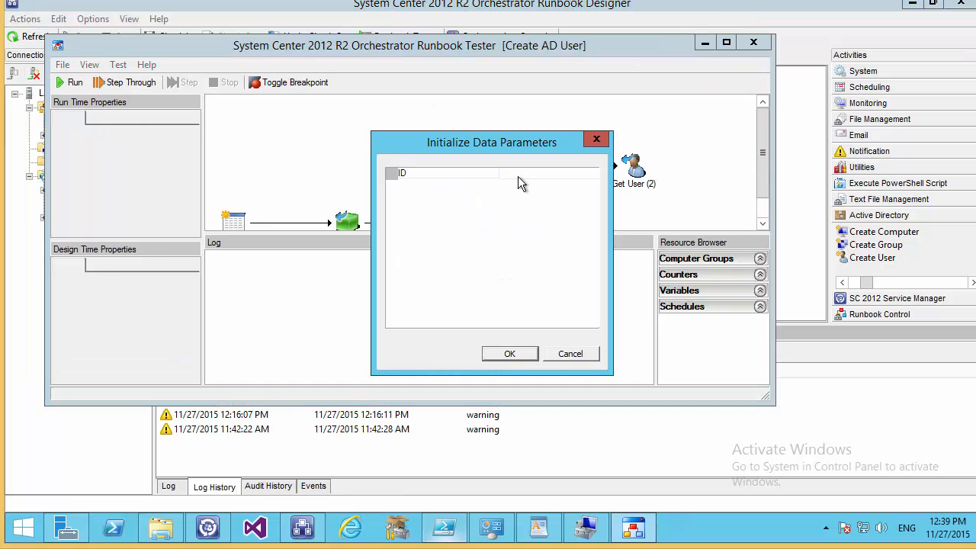
{"action": "left_click", "coordinate": [518, 176]}
{"action": "right_click", "coordinate": [517, 176]}
{"action": "left_click", "coordinate": [546, 236]}
{"action": "left_click", "coordinate": [512, 352]}
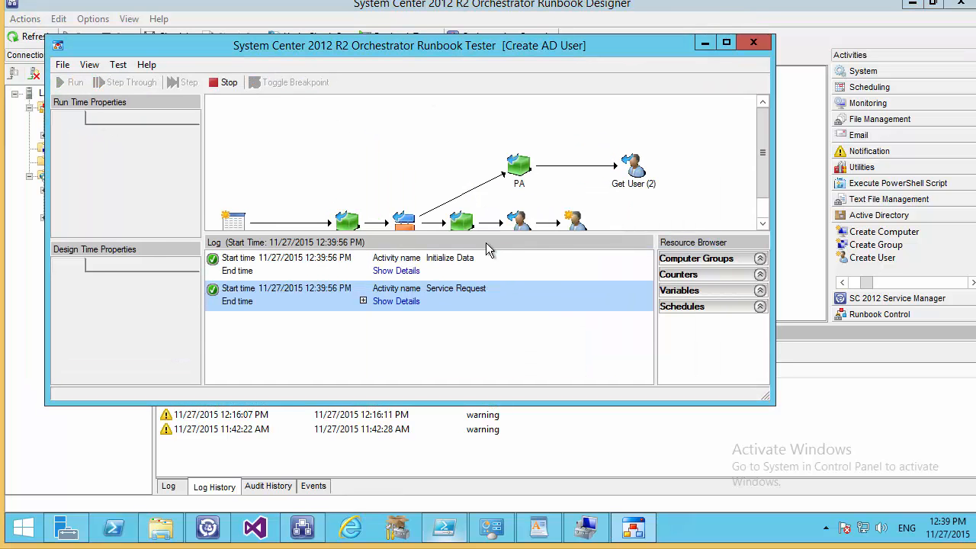
{"action": "left_click", "coordinate": [726, 42]}
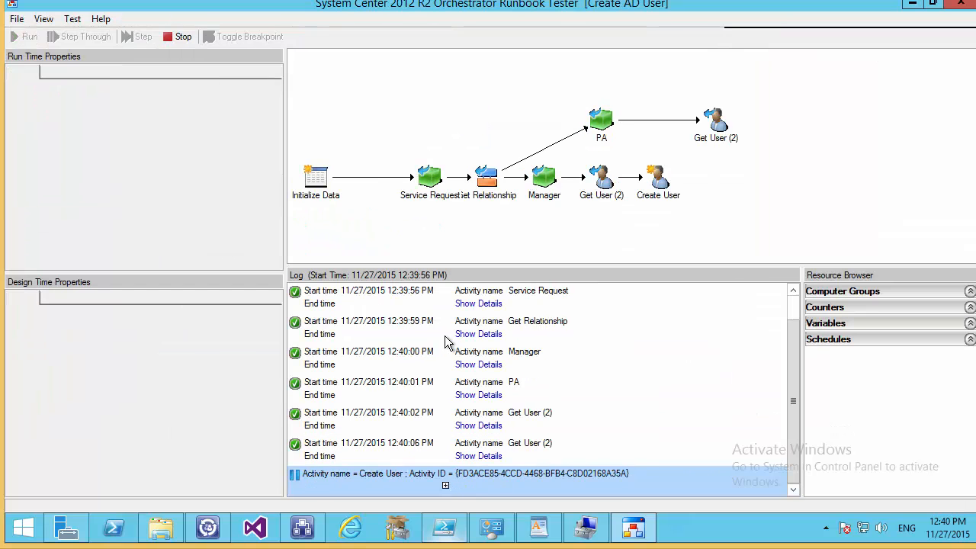
Step: Examine the Manager and PA activity details in the test log to compare the display name each one returns
{"action": "left_click", "coordinate": [474, 365]}
{"action": "left_click", "coordinate": [475, 366]}
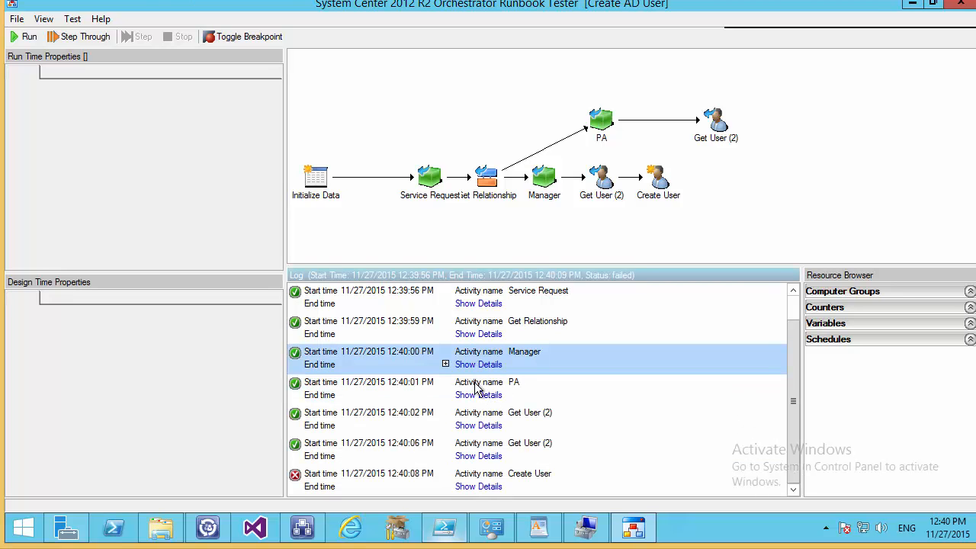
{"action": "scroll", "coordinate": [477, 387], "scroll_direction": "up", "scroll_amount": 1}
{"action": "left_click", "coordinate": [478, 386]}
{"action": "scroll", "coordinate": [518, 450], "scroll_direction": "down", "scroll_amount": 4}
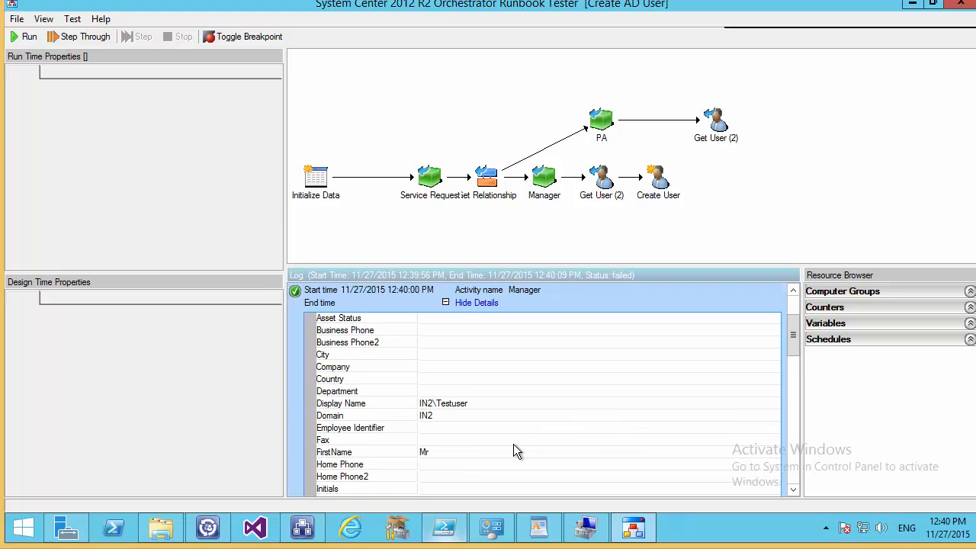
{"action": "scroll", "coordinate": [514, 450], "scroll_direction": "down", "scroll_amount": 2}
{"action": "scroll", "coordinate": [463, 340], "scroll_direction": "up", "scroll_amount": 5}
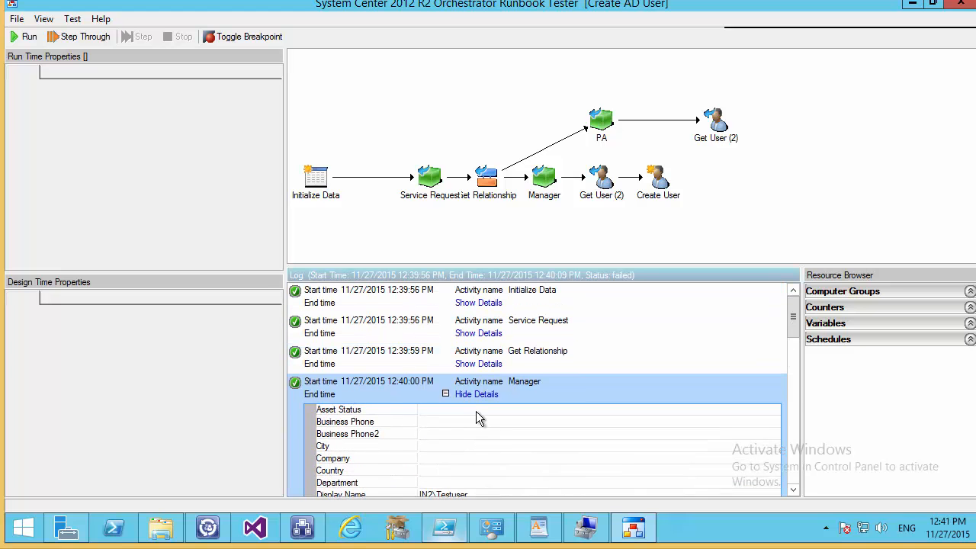
{"action": "left_click", "coordinate": [475, 396]}
{"action": "left_click", "coordinate": [478, 425]}
{"action": "scroll", "coordinate": [538, 427], "scroll_direction": "down", "scroll_amount": 3}
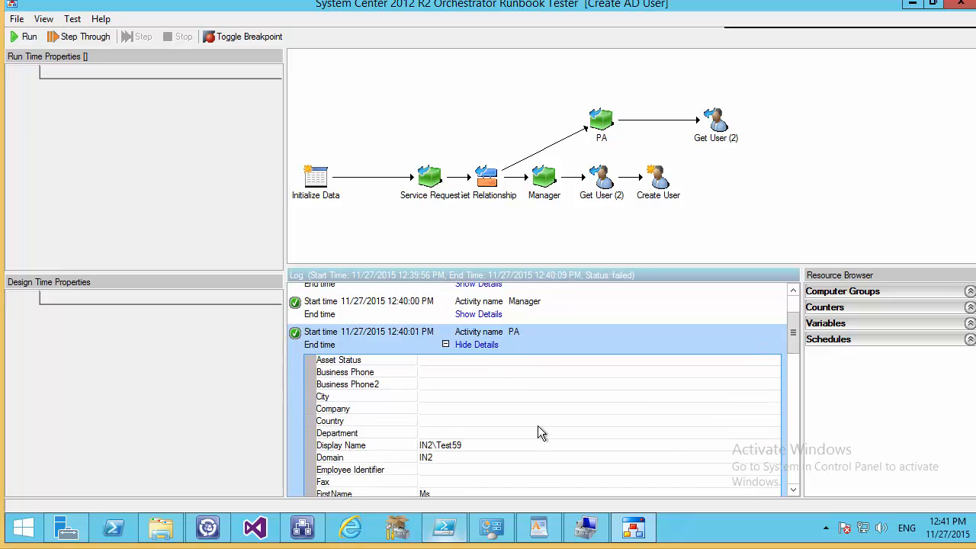